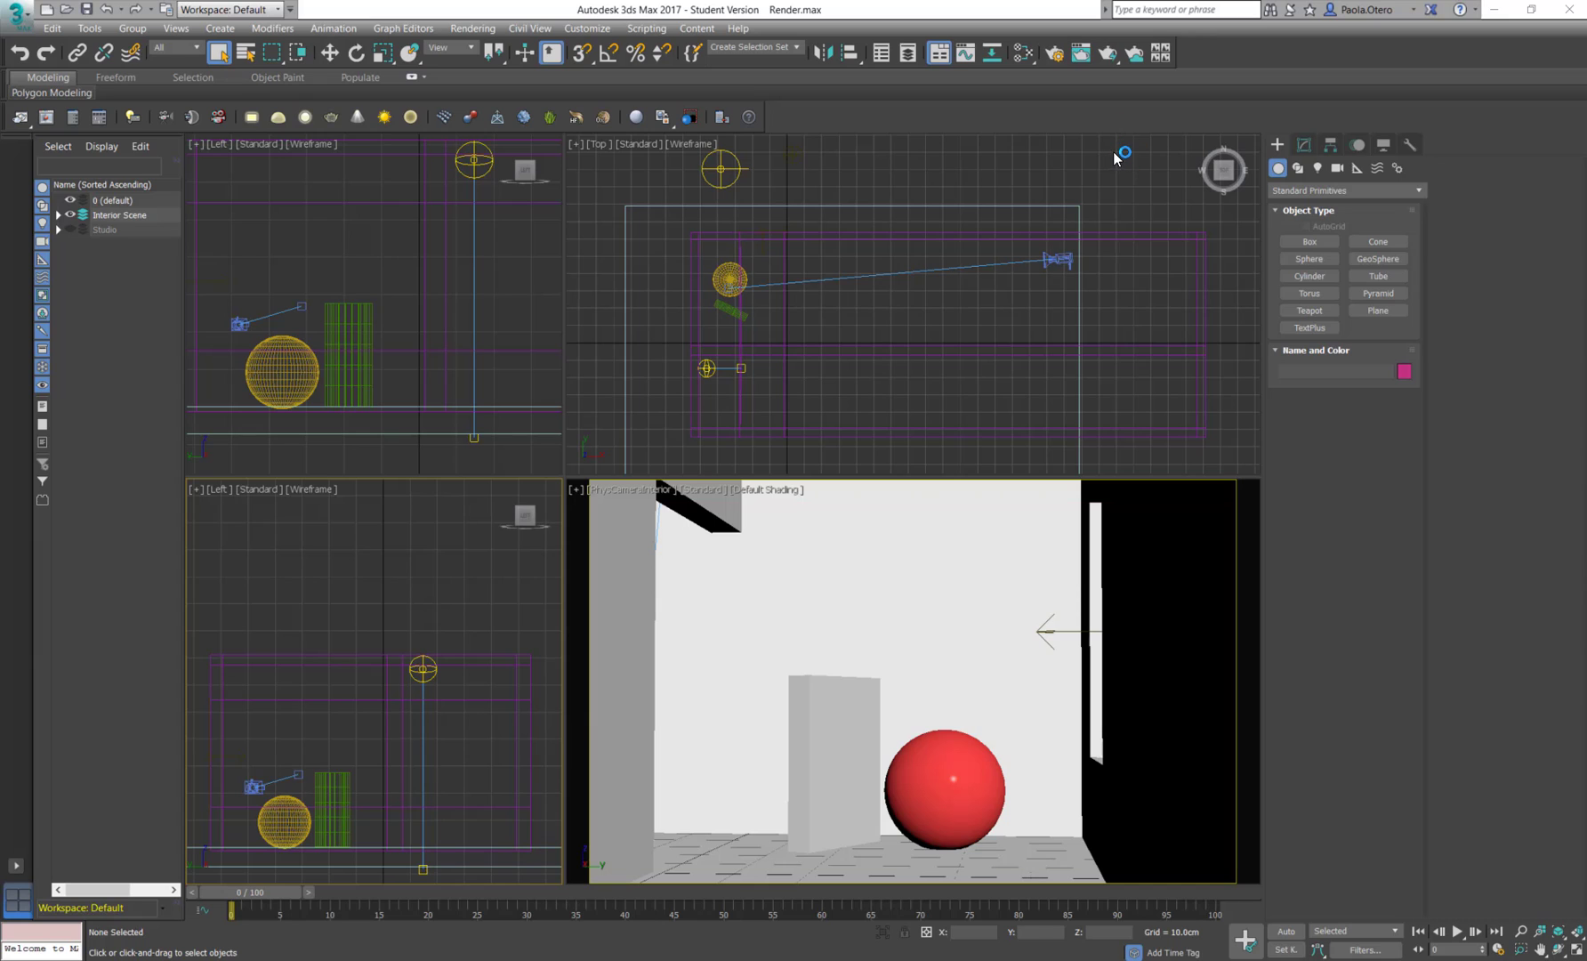
Step: Look through the rendering commands and the render flyout's alternative render modes
{"action": "left_click", "coordinate": [485, 29]}
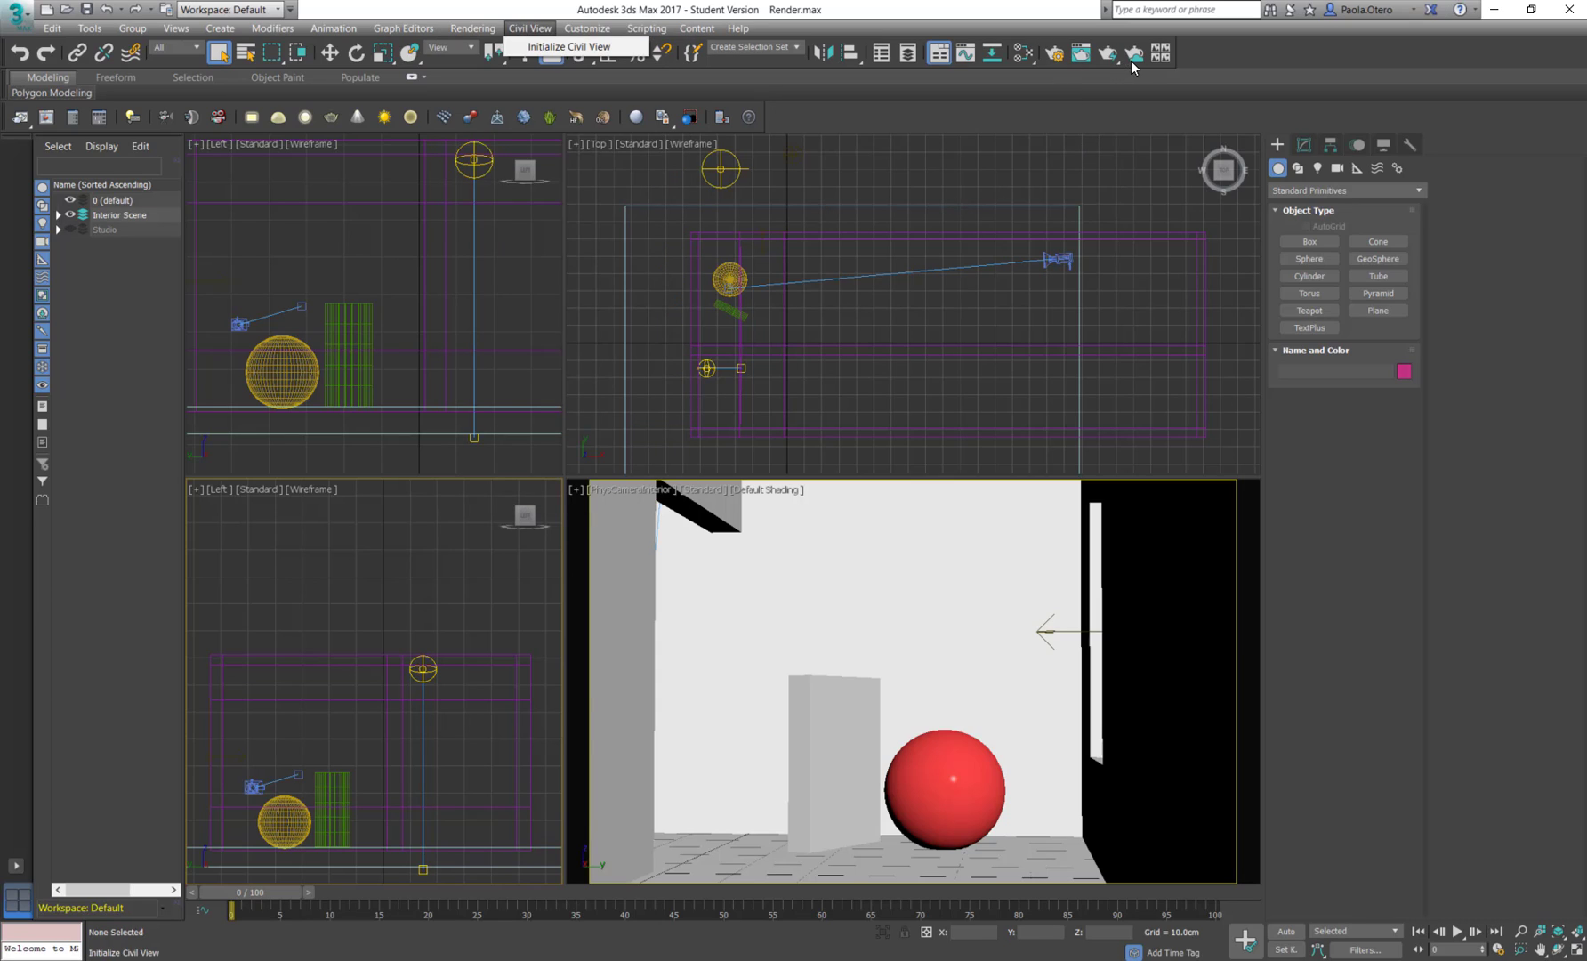
{"action": "left_click", "coordinate": [1058, 54]}
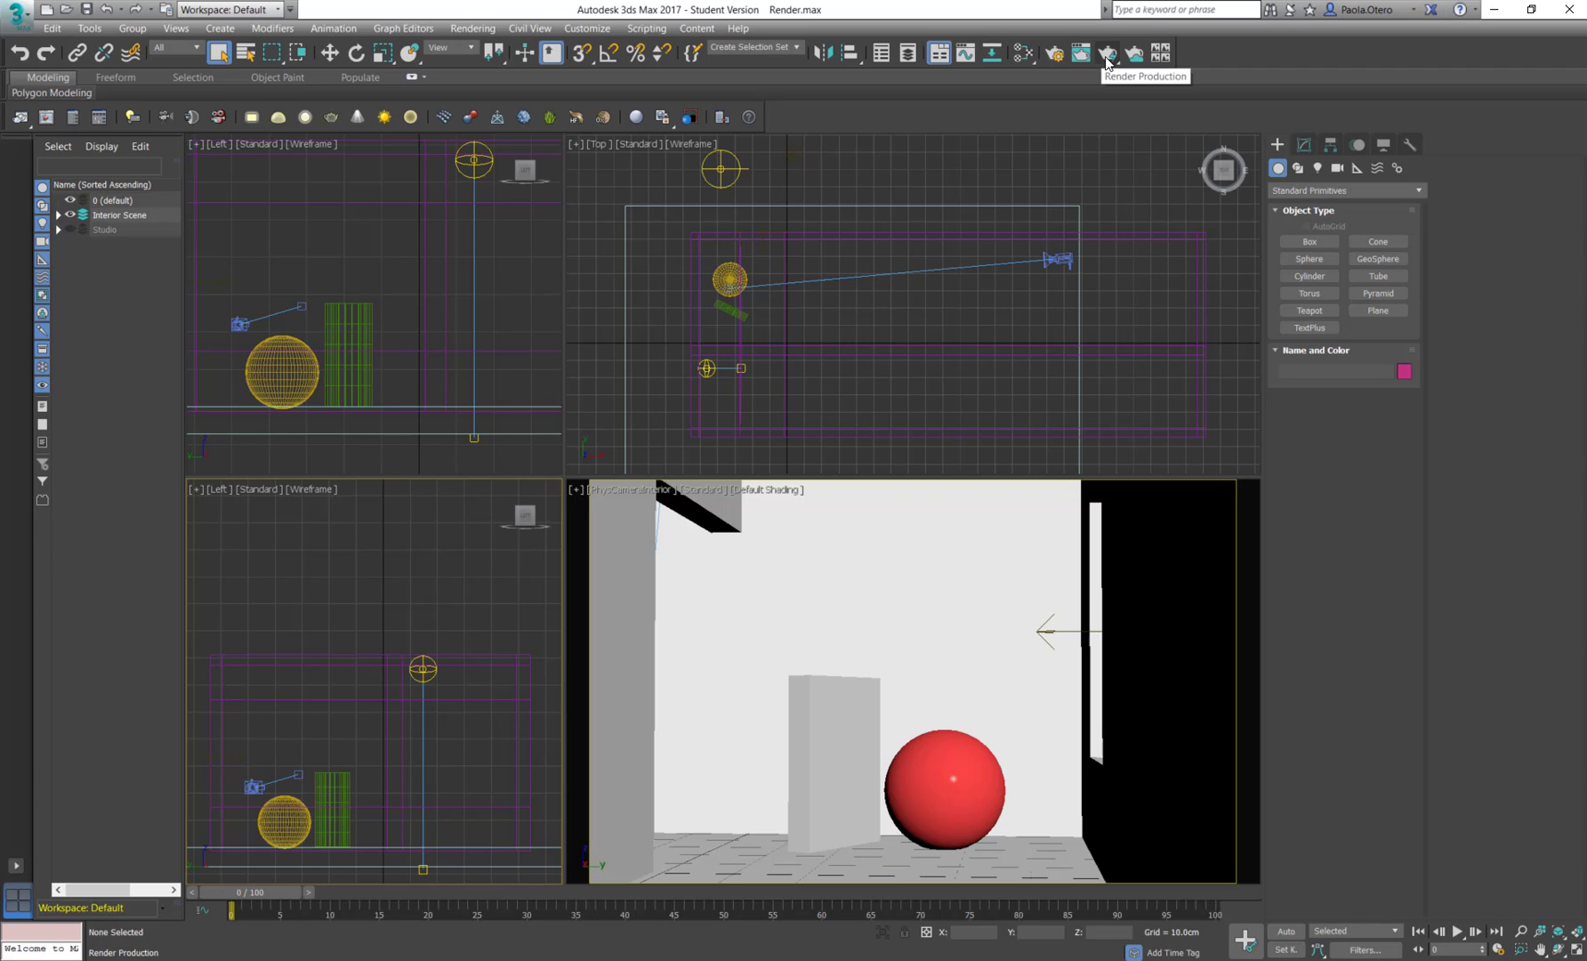
{"action": "left_click_drag", "start_coordinate": [1114, 64], "coordinate": [1103, 28]}
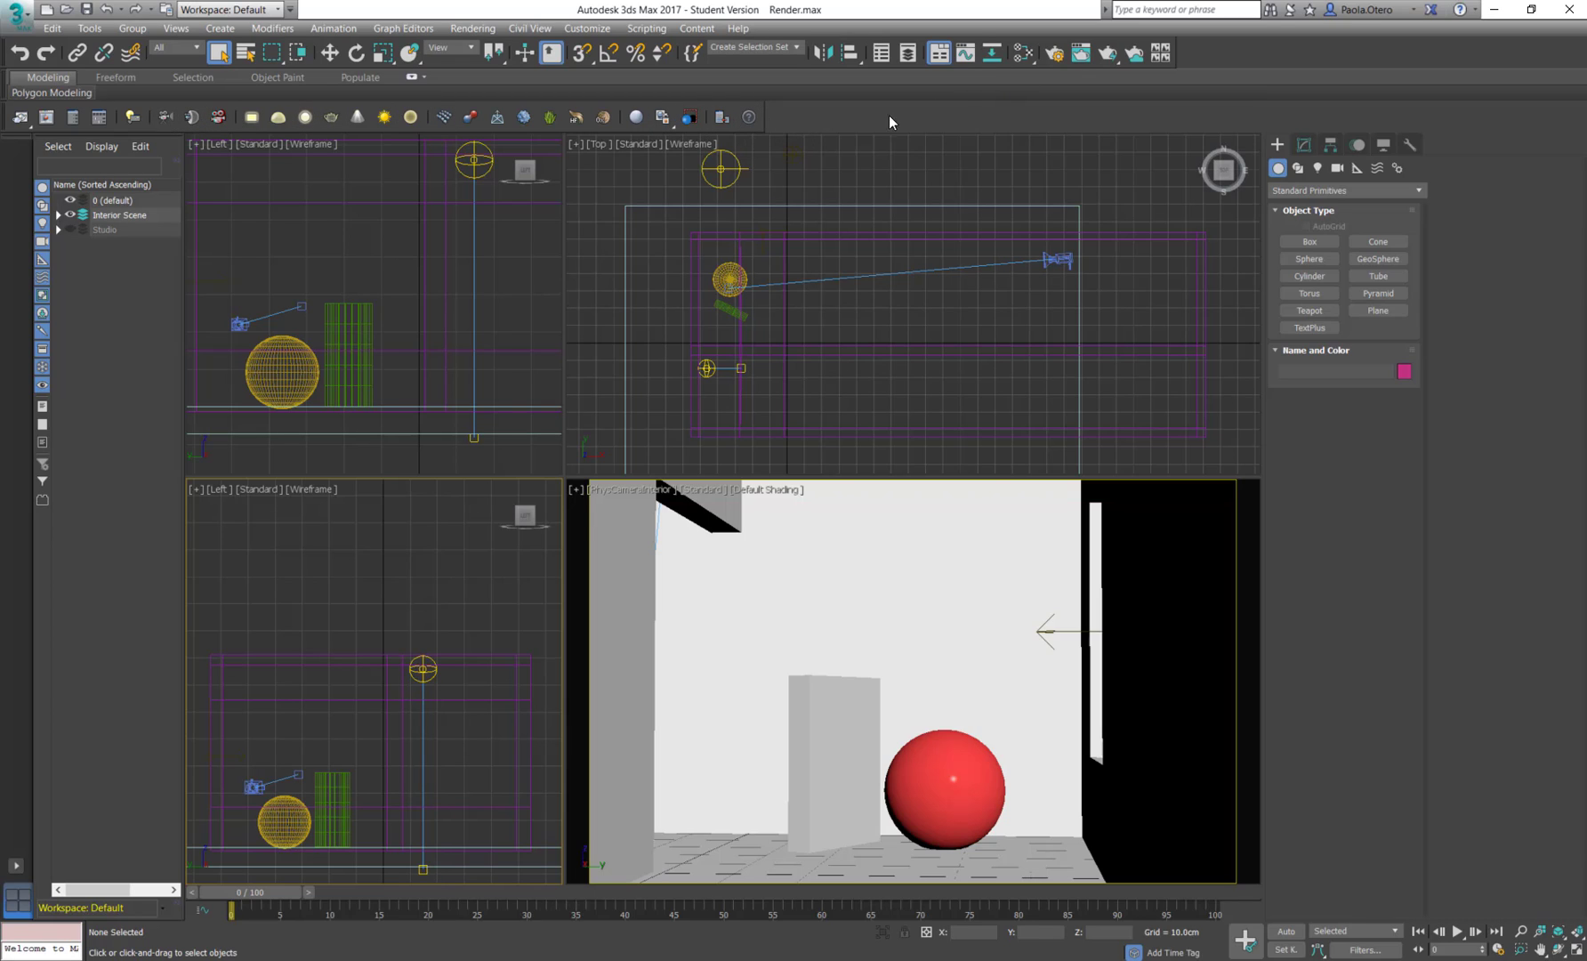
Step: Show the V-Ray toolbar from the main toolbar's toolbar list
{"action": "right_click", "coordinate": [1278, 54]}
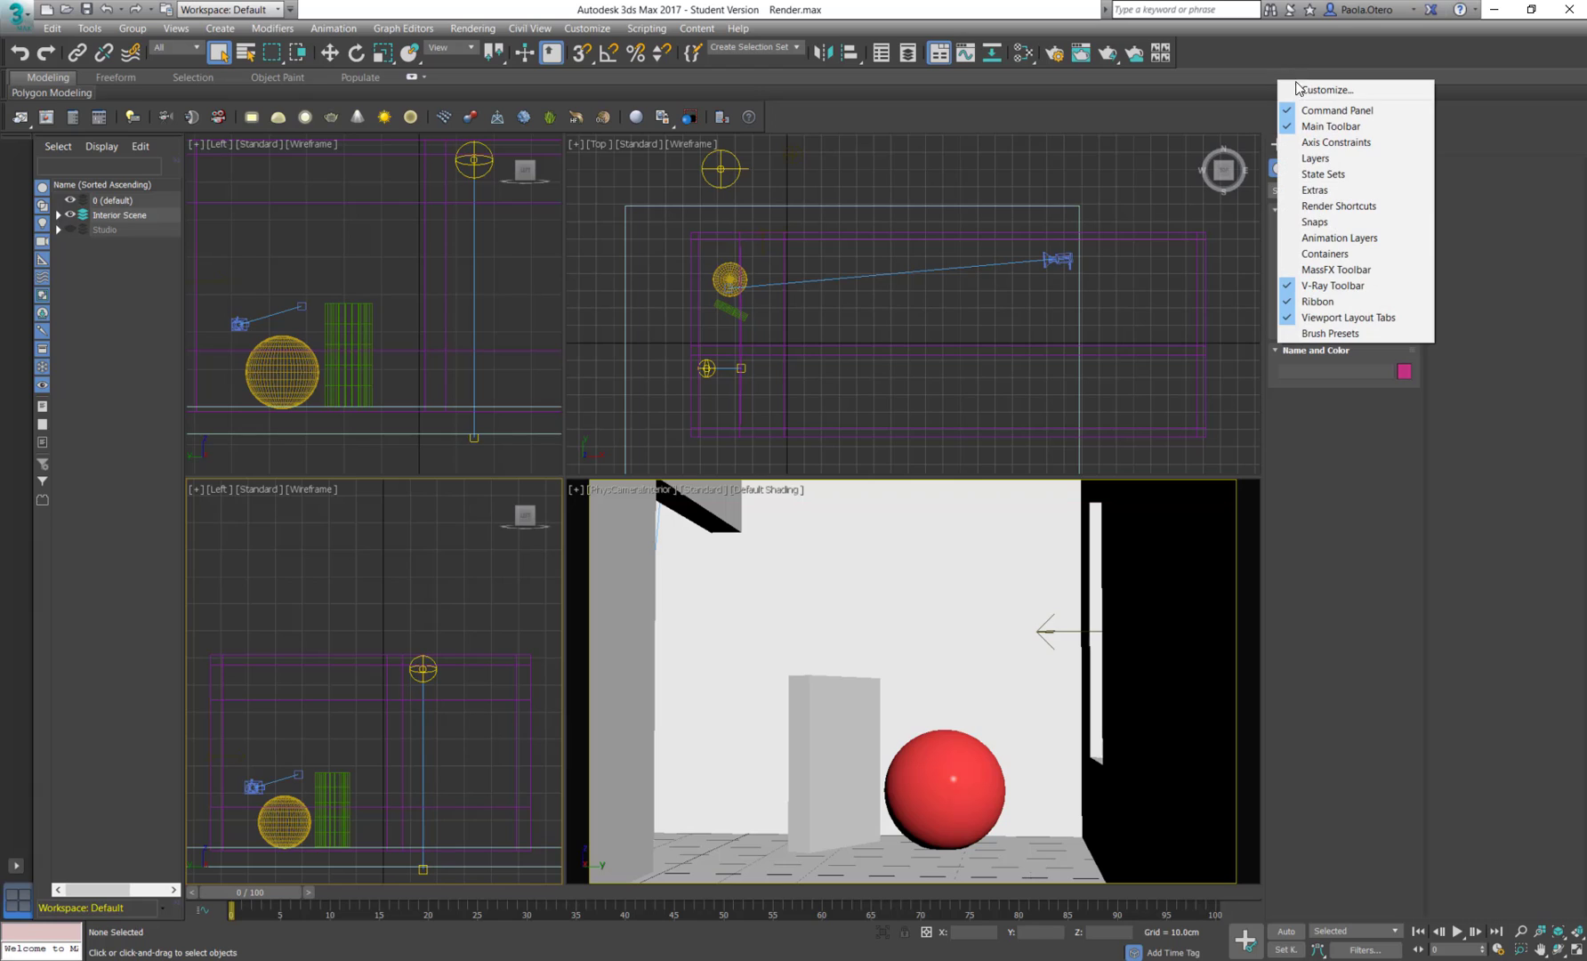
{"action": "right_click", "coordinate": [1253, 54]}
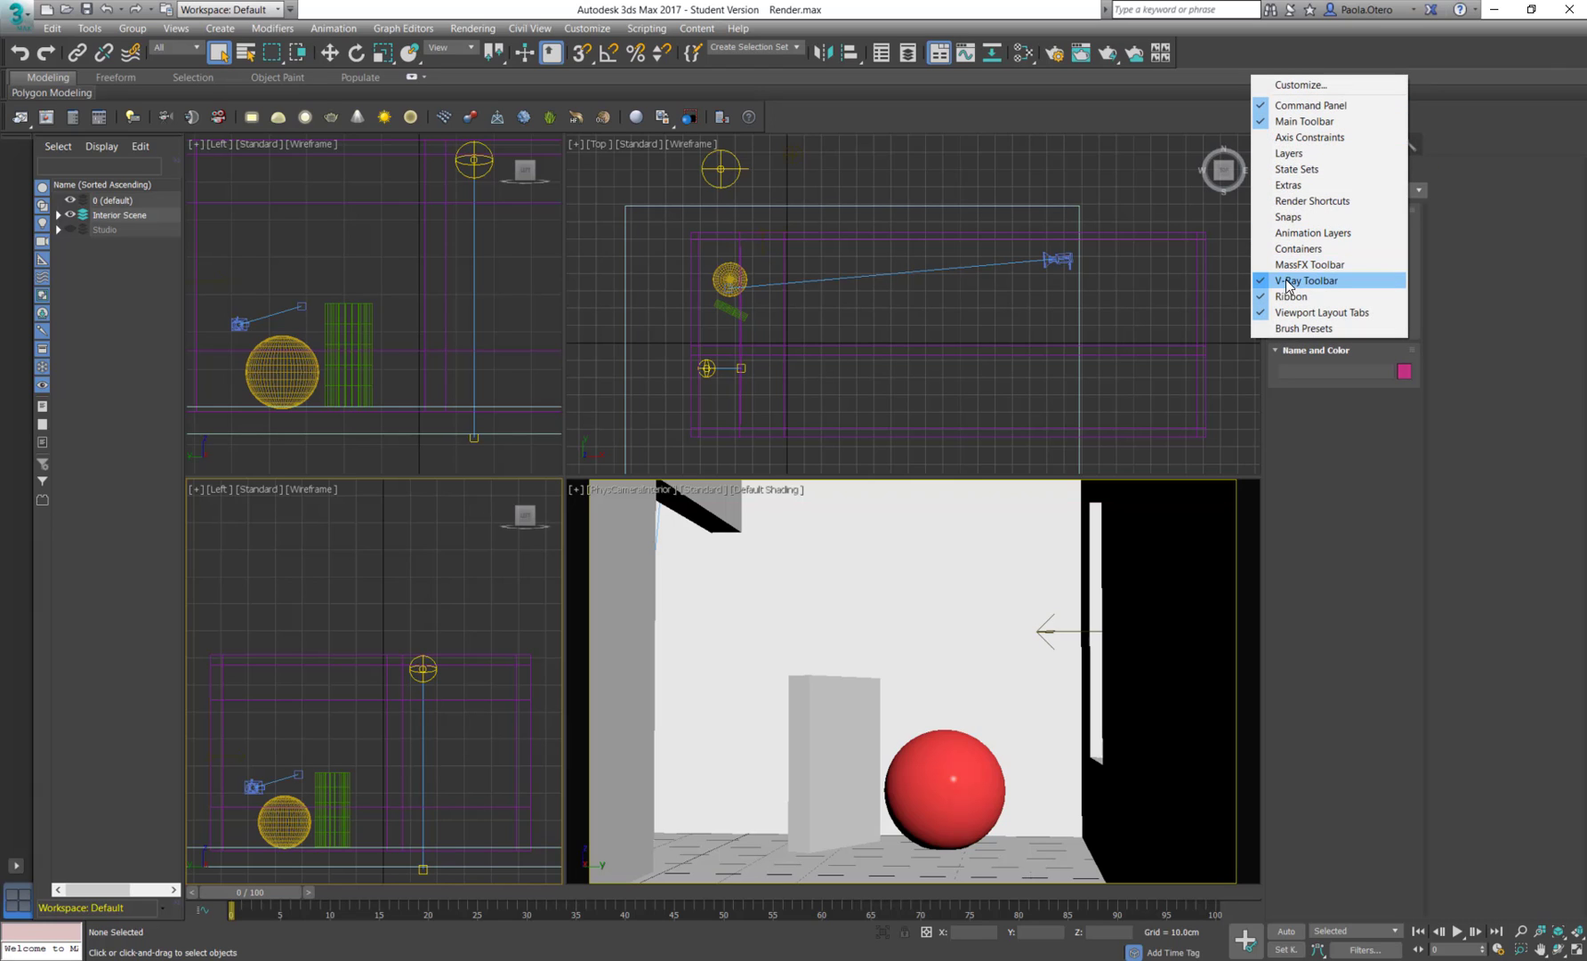
{"action": "left_click", "coordinate": [890, 142]}
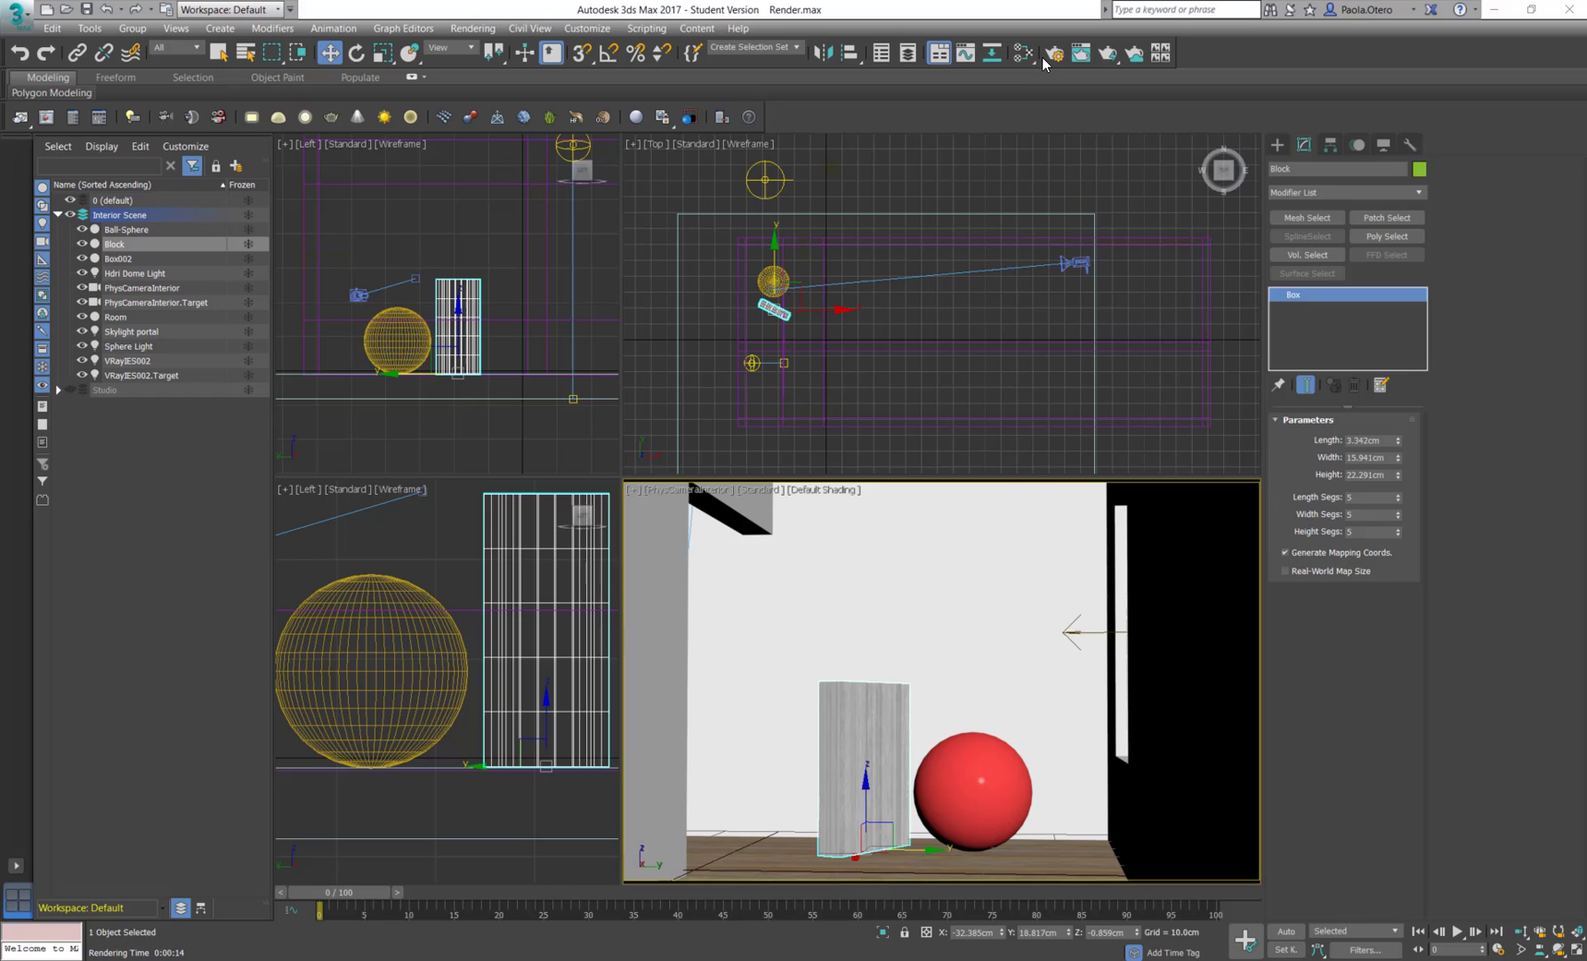
{"action": "left_click", "coordinate": [75, 119]}
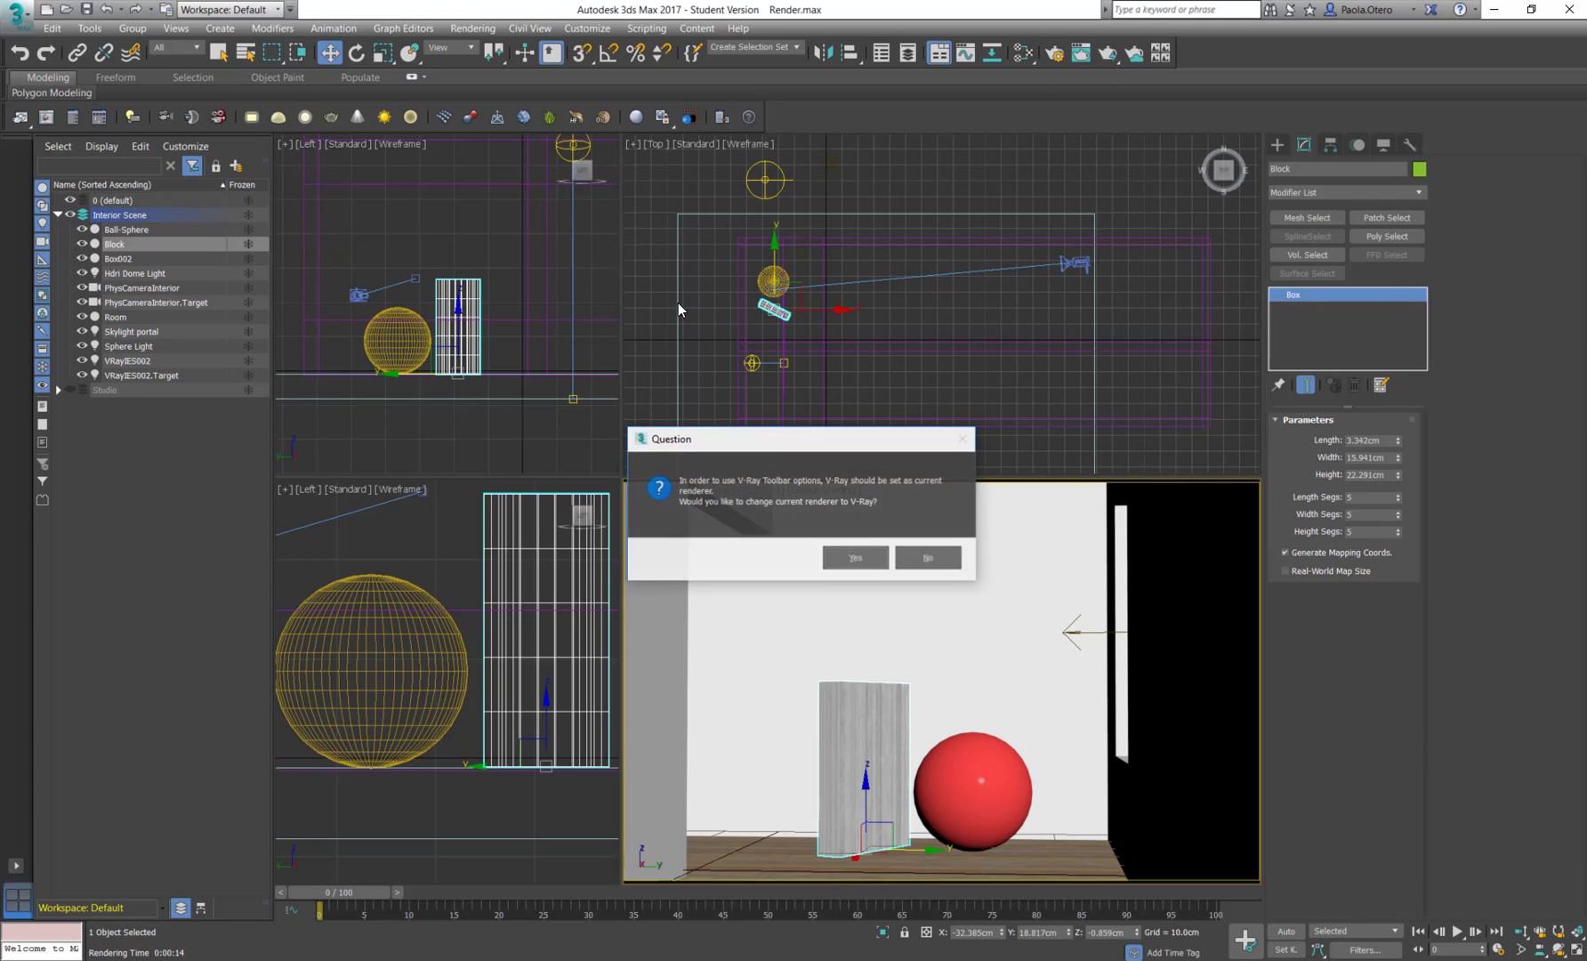
{"action": "left_click", "coordinate": [856, 558]}
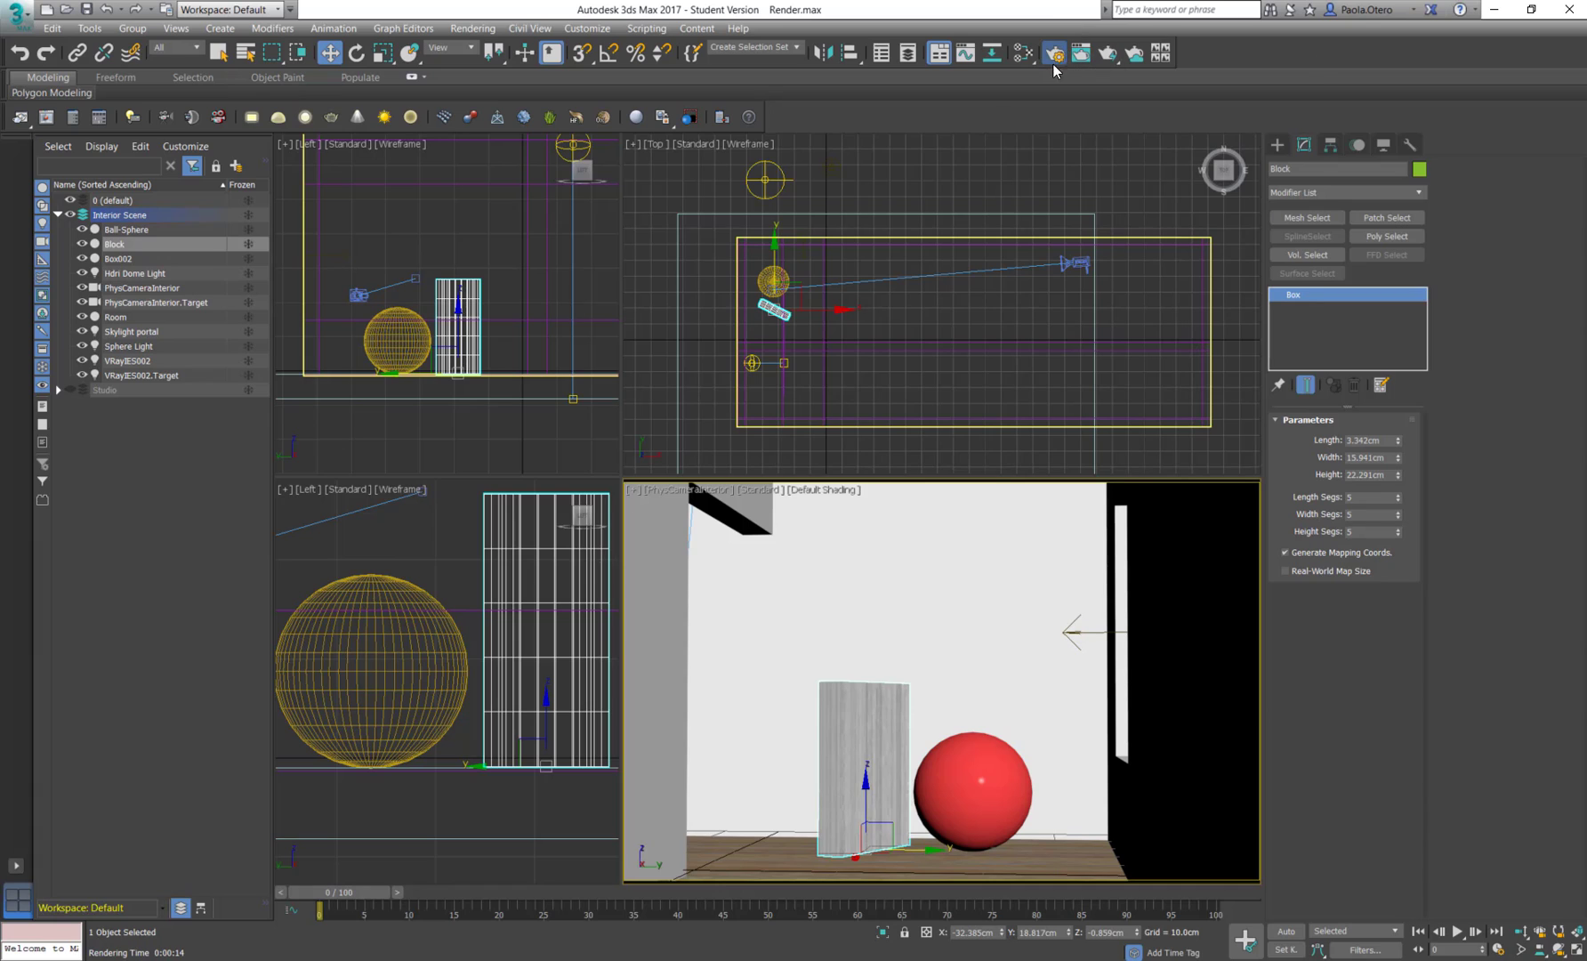
{"action": "left_click", "coordinate": [1054, 57]}
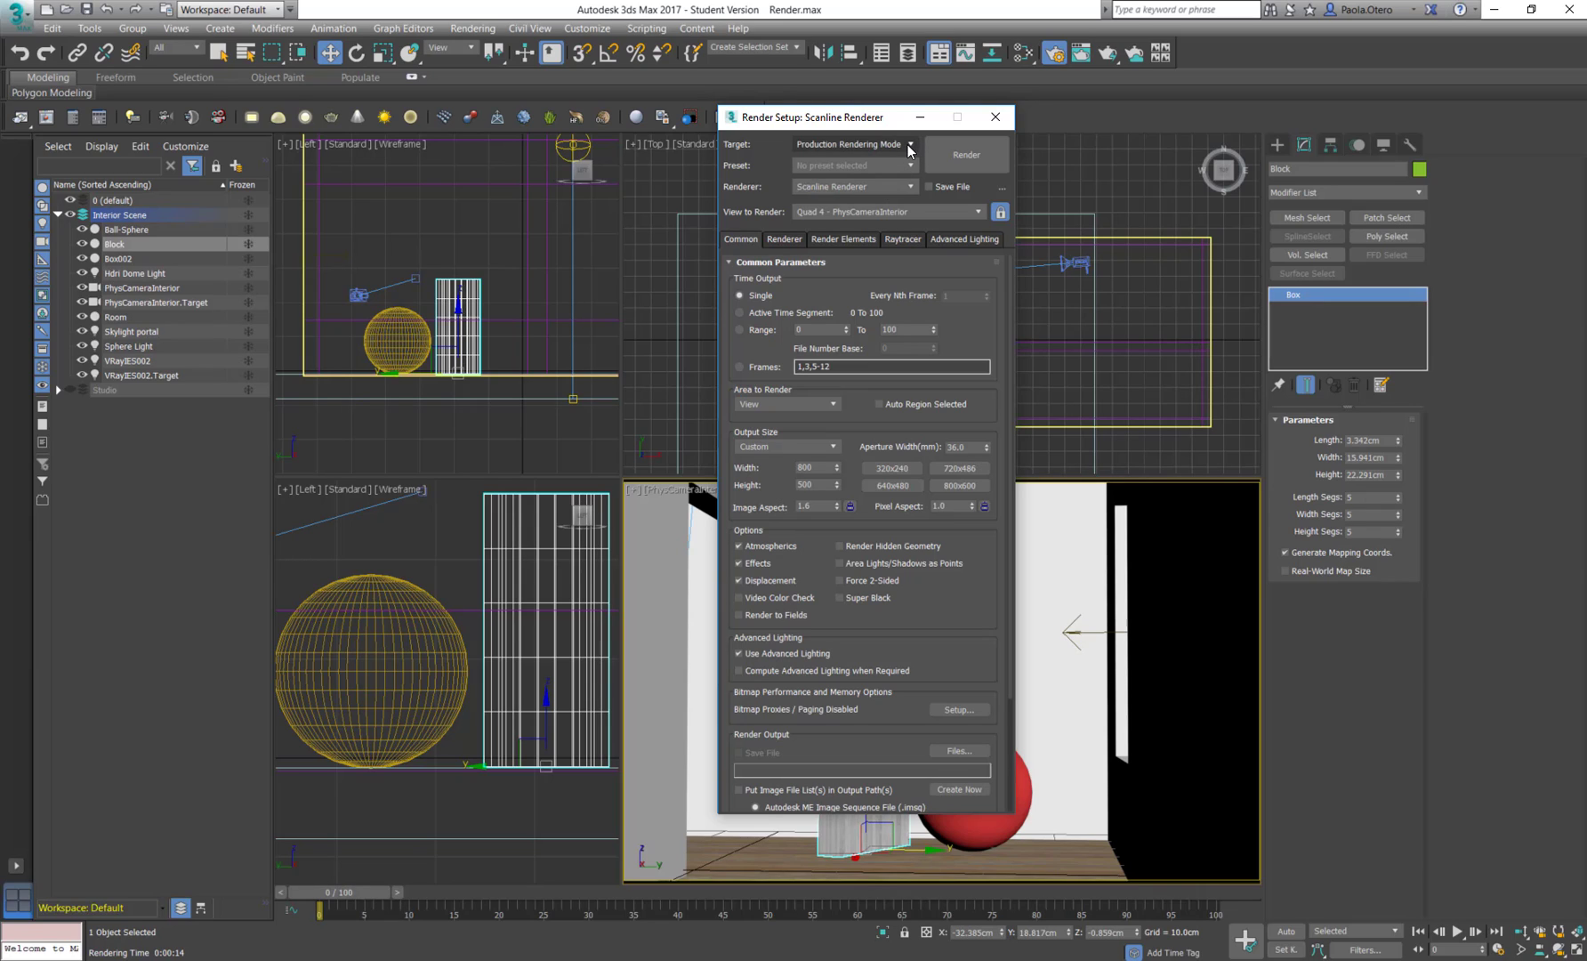
{"action": "left_click", "coordinate": [909, 145]}
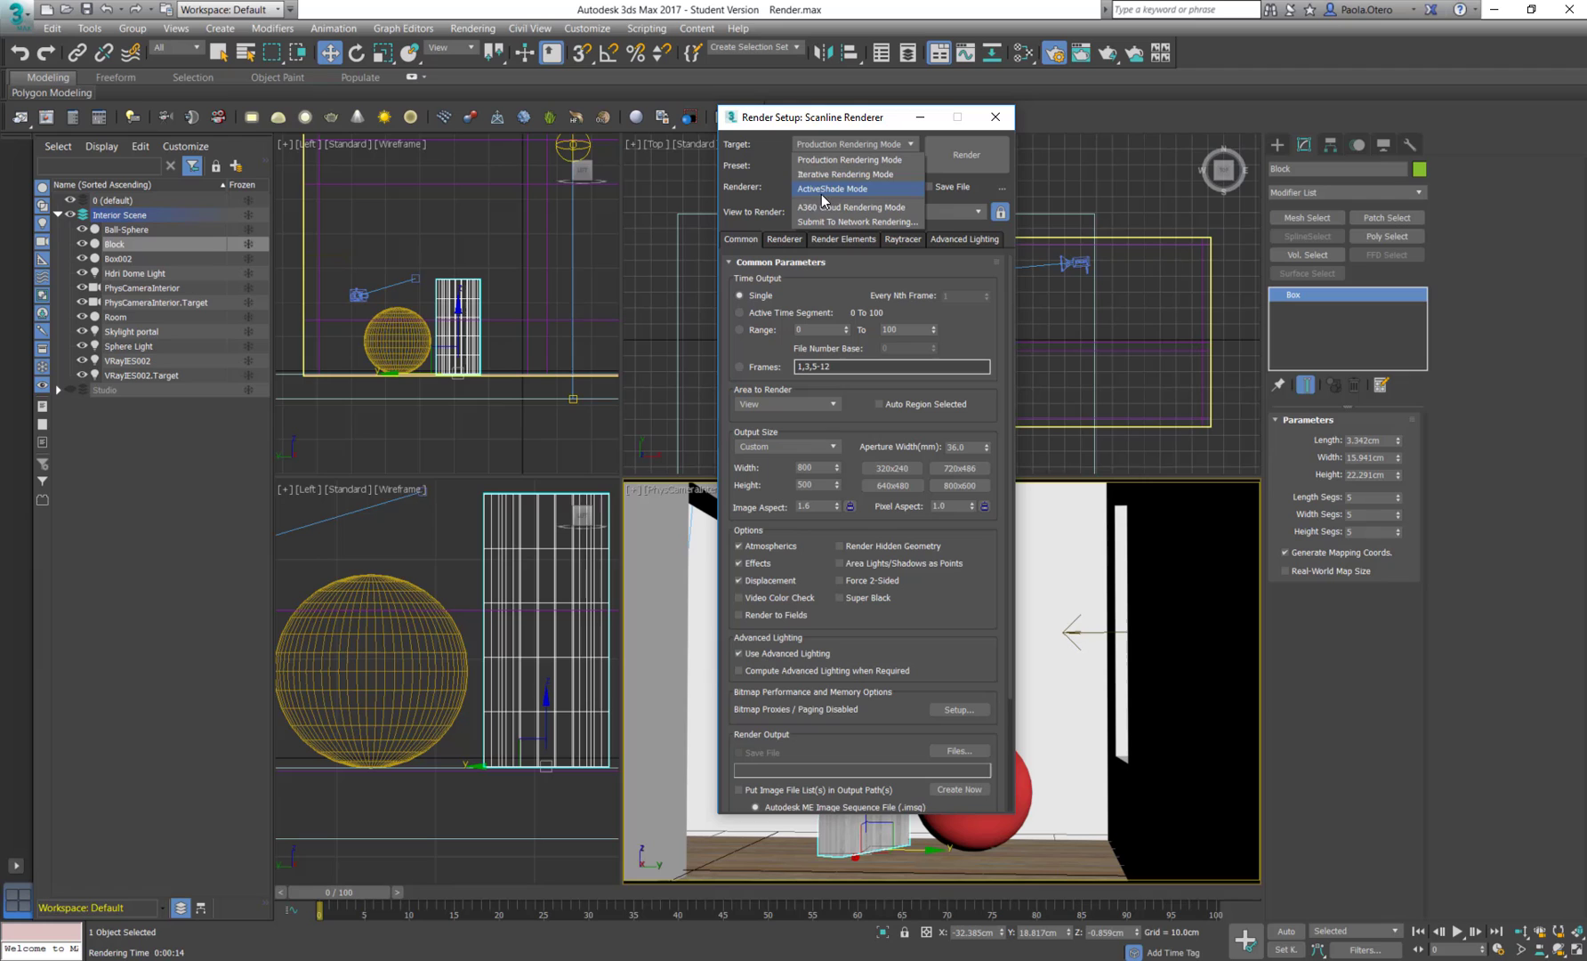
{"action": "left_click", "coordinate": [1002, 188]}
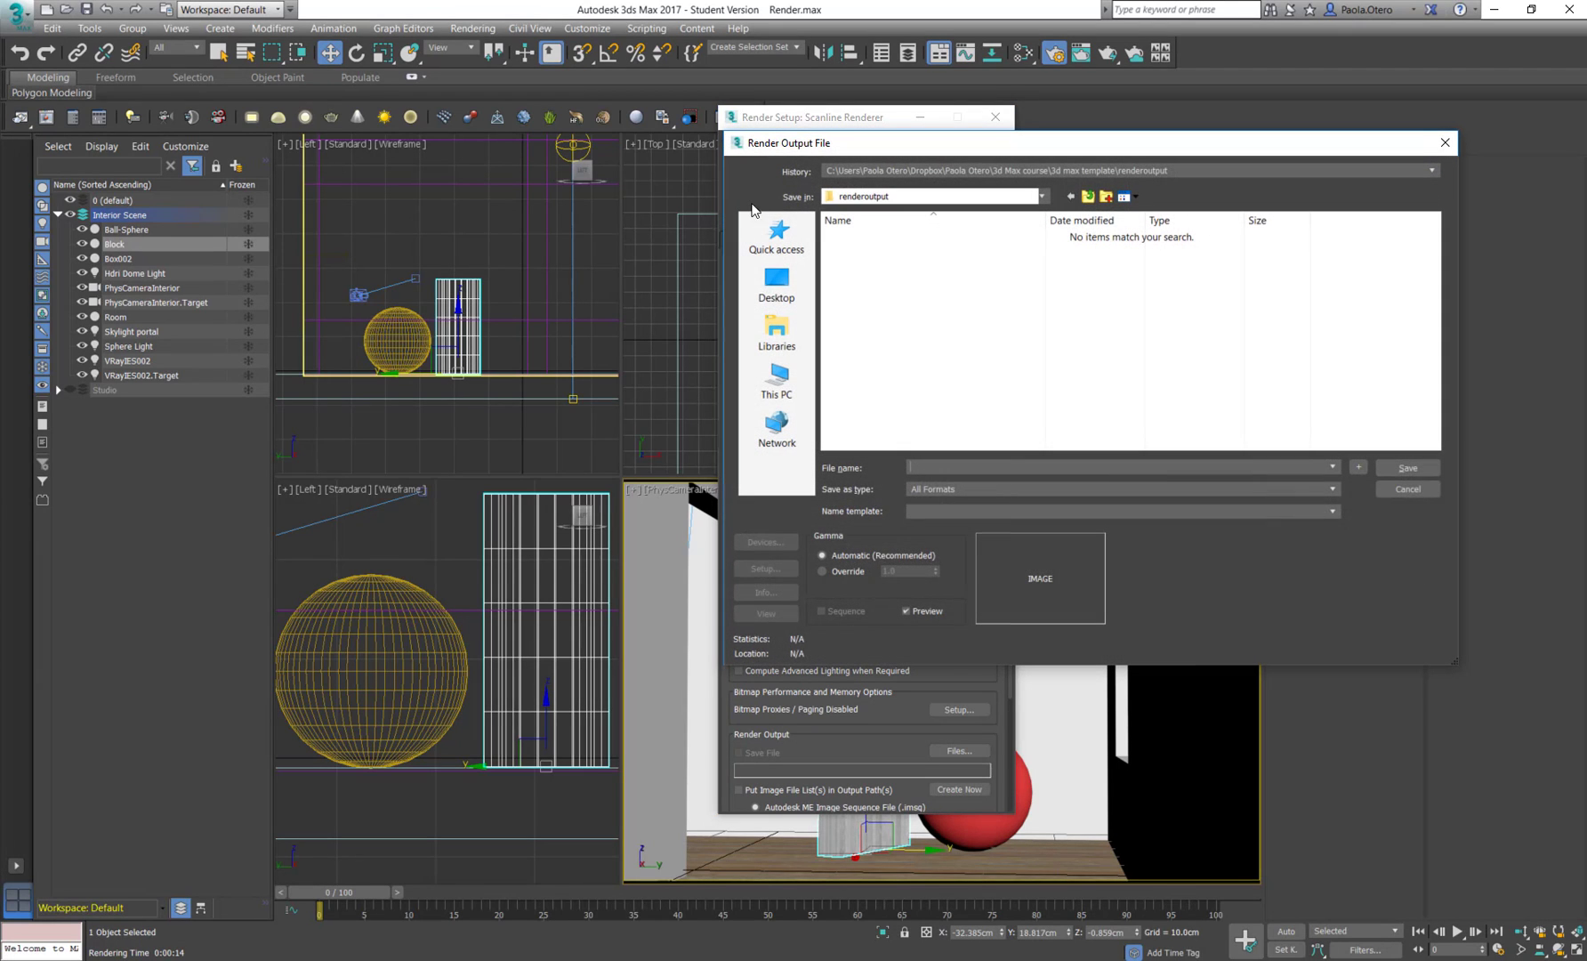
{"action": "left_click", "coordinate": [1407, 489]}
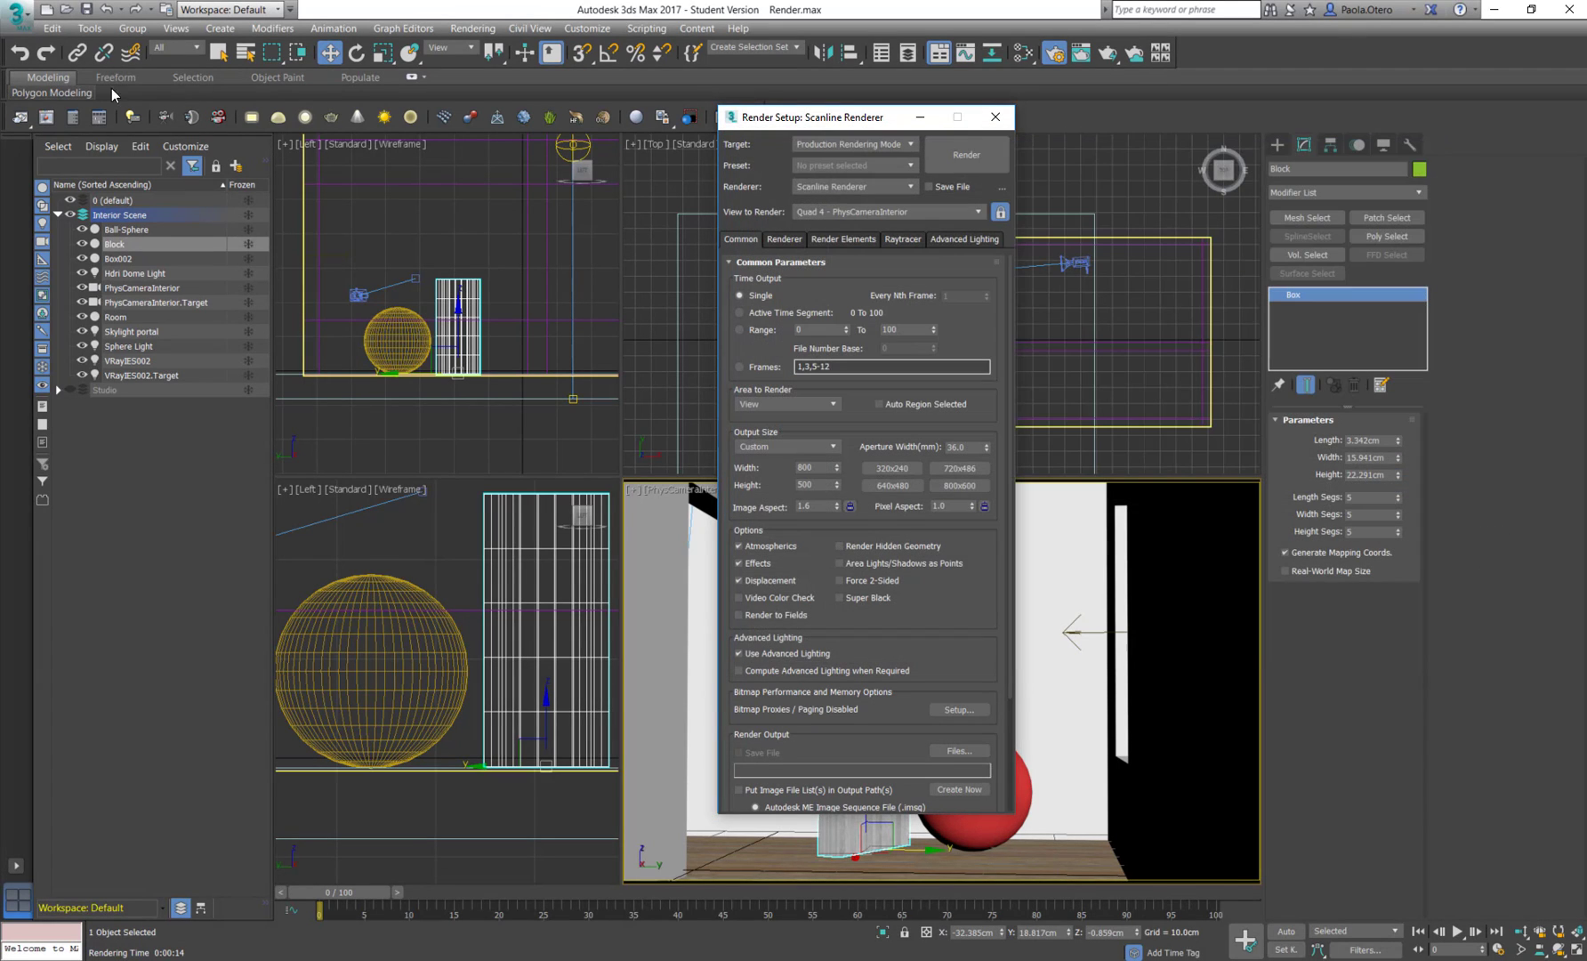
{"action": "left_click", "coordinate": [996, 117]}
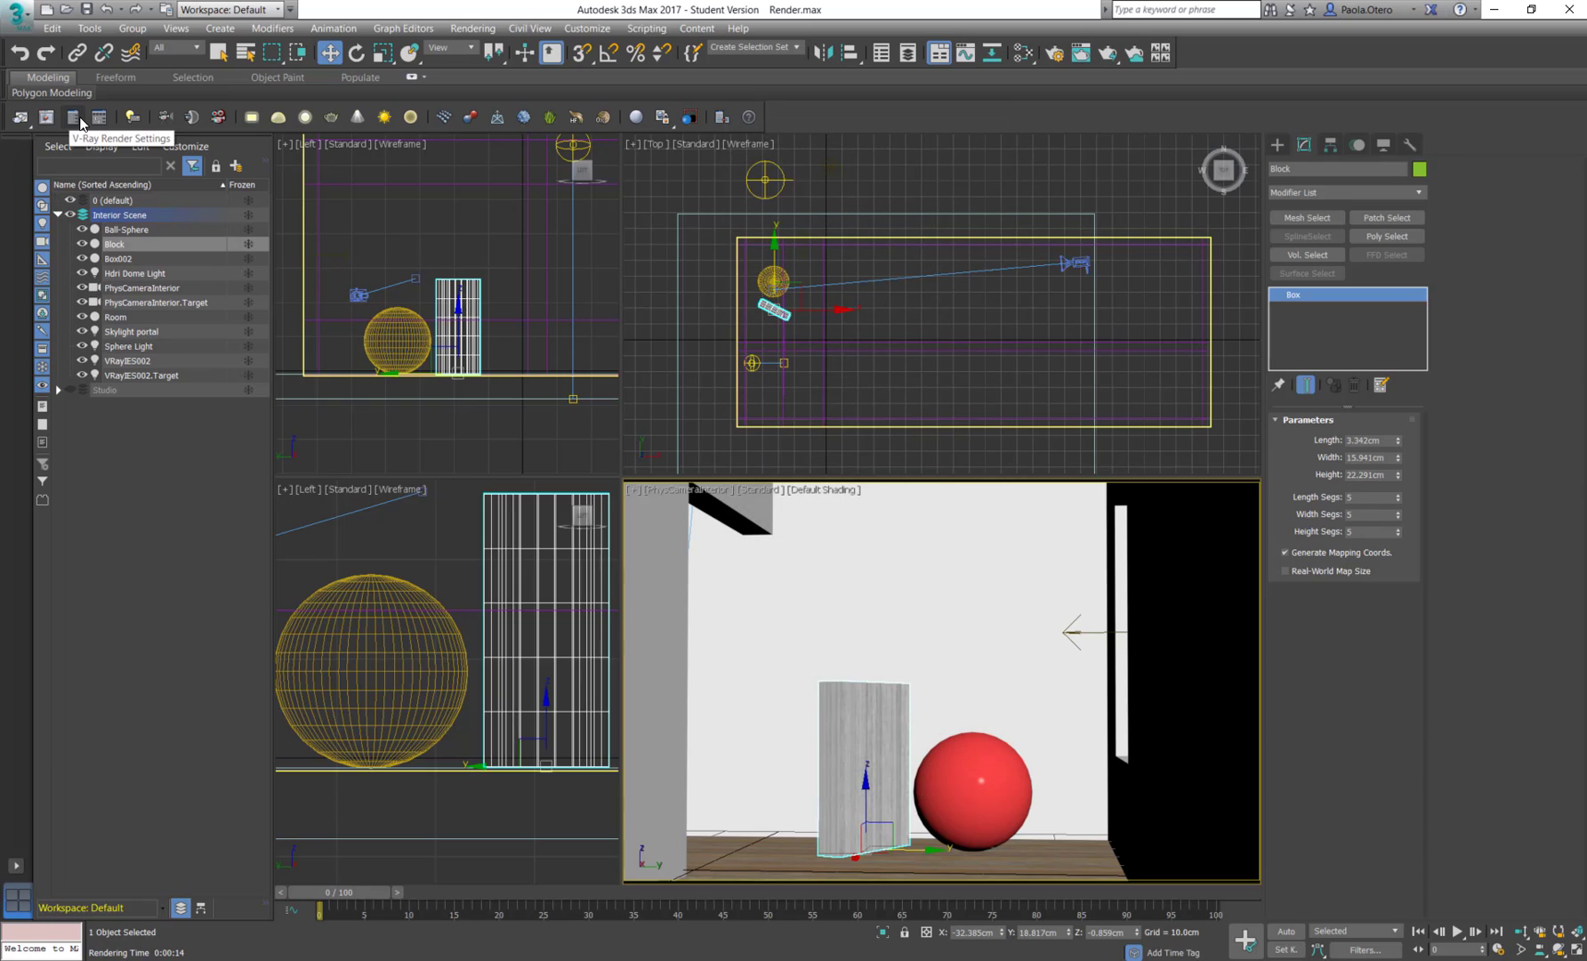
Step: Make V-Ray Edu 3.50.04 the current renderer, then render the camera view from Render Setup
{"action": "left_click", "coordinate": [75, 119]}
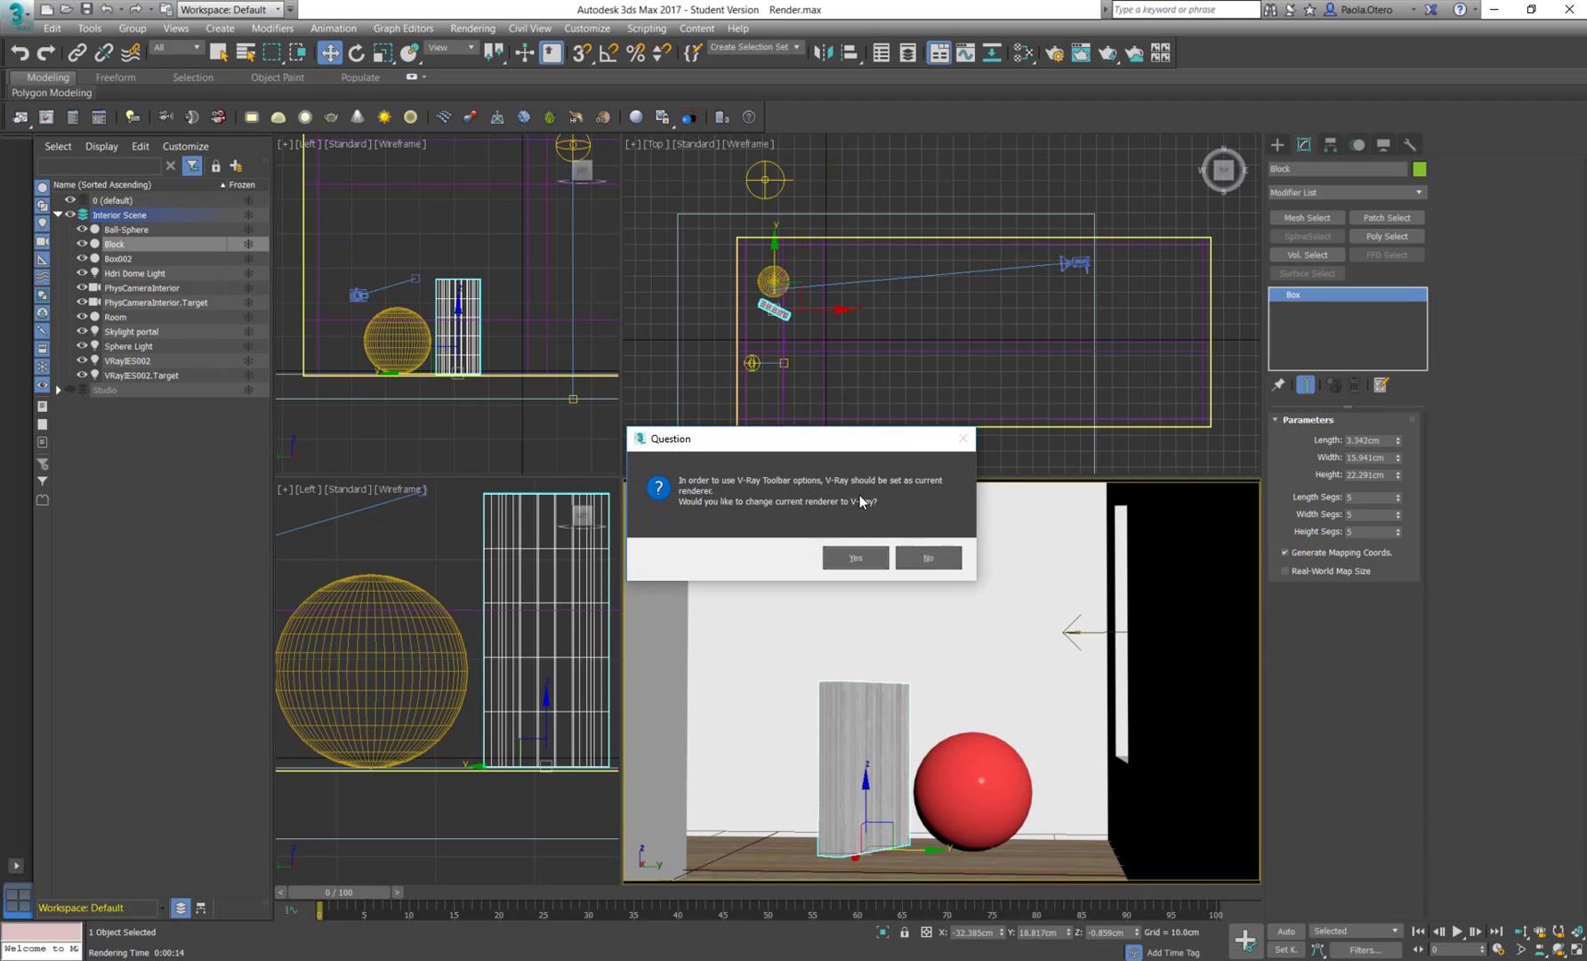
{"action": "left_click", "coordinate": [865, 557]}
{"action": "left_click", "coordinate": [1054, 54]}
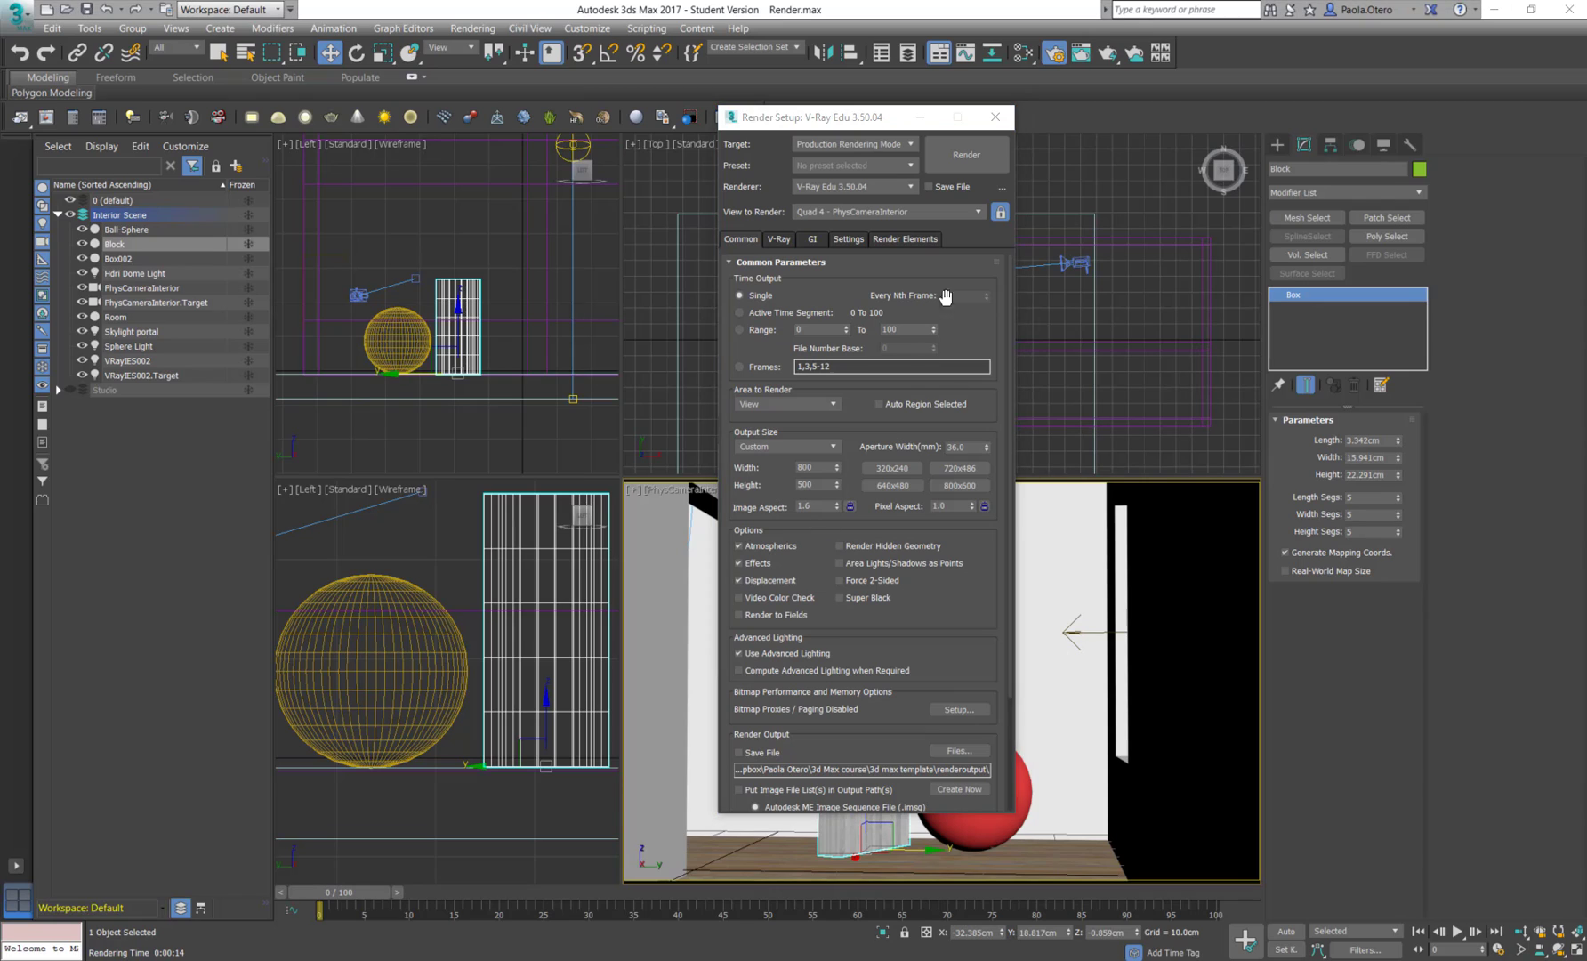
{"action": "left_click", "coordinate": [970, 157]}
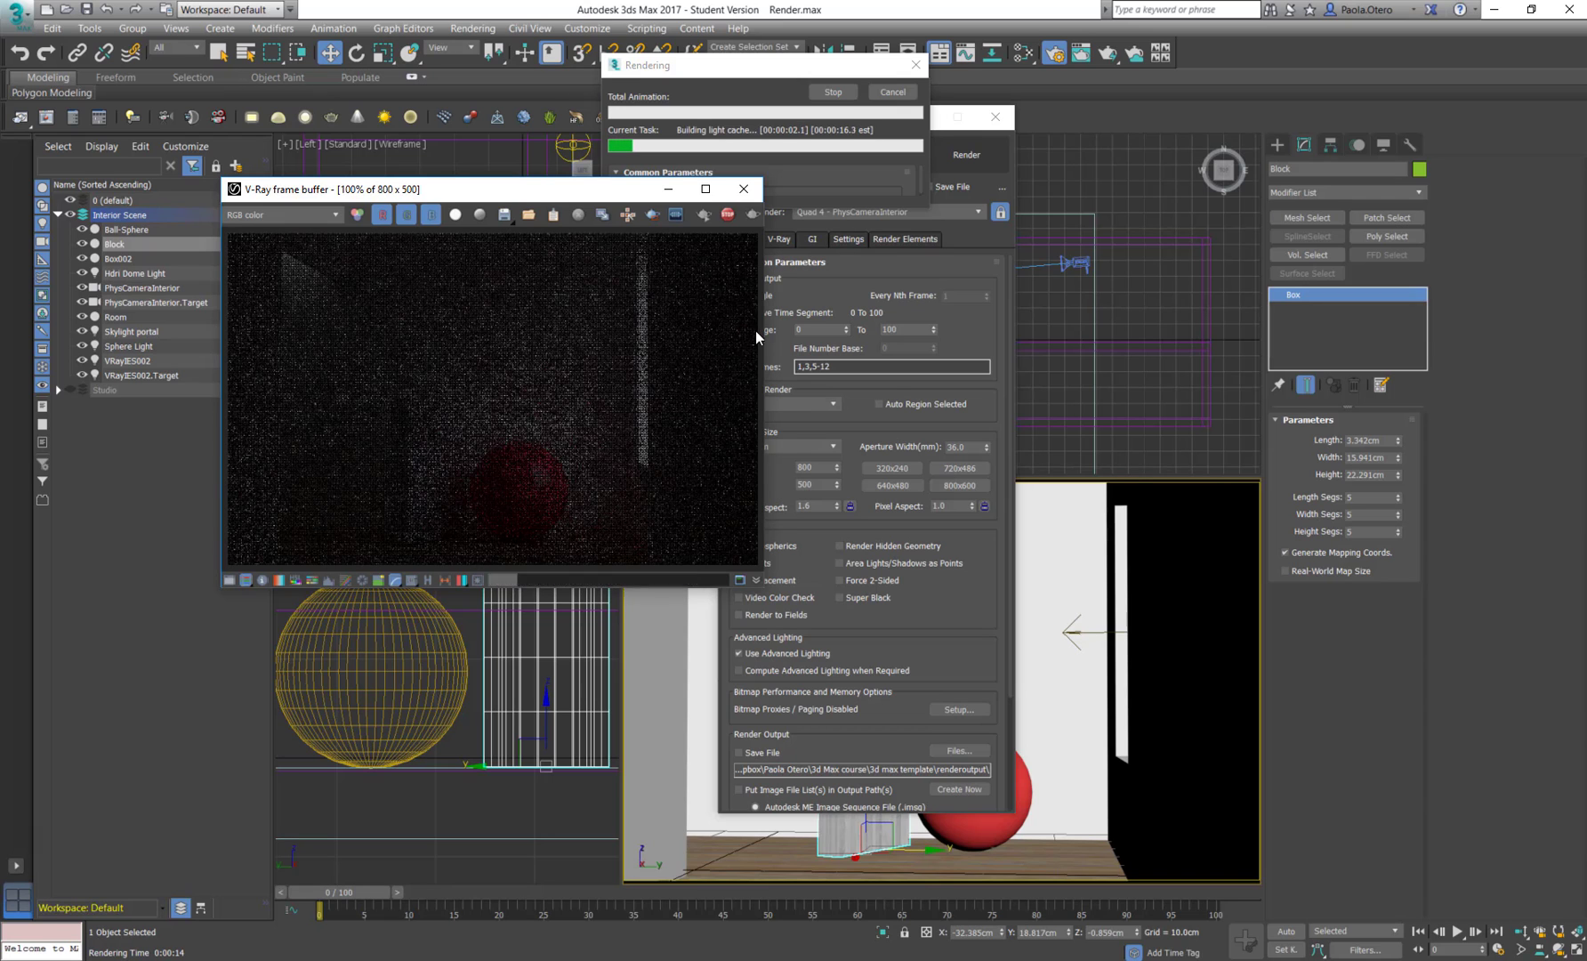
Step: Move the V-Ray frame buffer window aside while the 800 x 500 render finishes
{"action": "left_click_drag", "start_coordinate": [597, 195], "coordinate": [523, 271]}
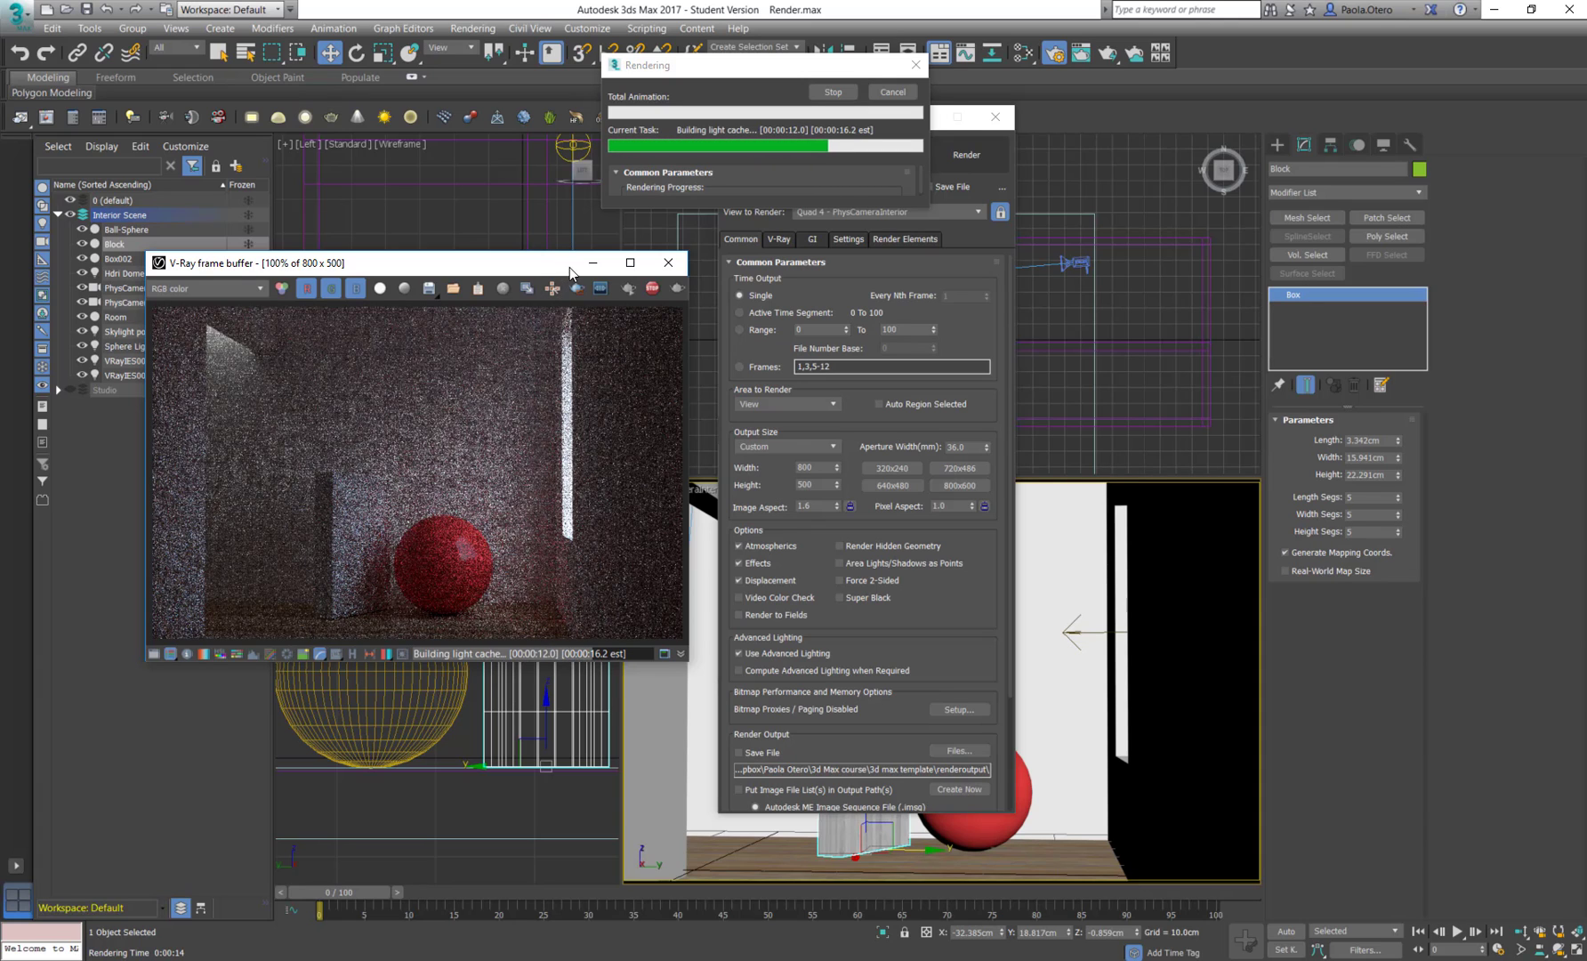
{"action": "mouse_move", "coordinate": [568, 263]}
{"action": "left_mouse_down"}
{"action": "mouse_move", "coordinate": [564, 290]}
{"action": "mouse_move", "coordinate": [565, 267]}
{"action": "left_mouse_up"}
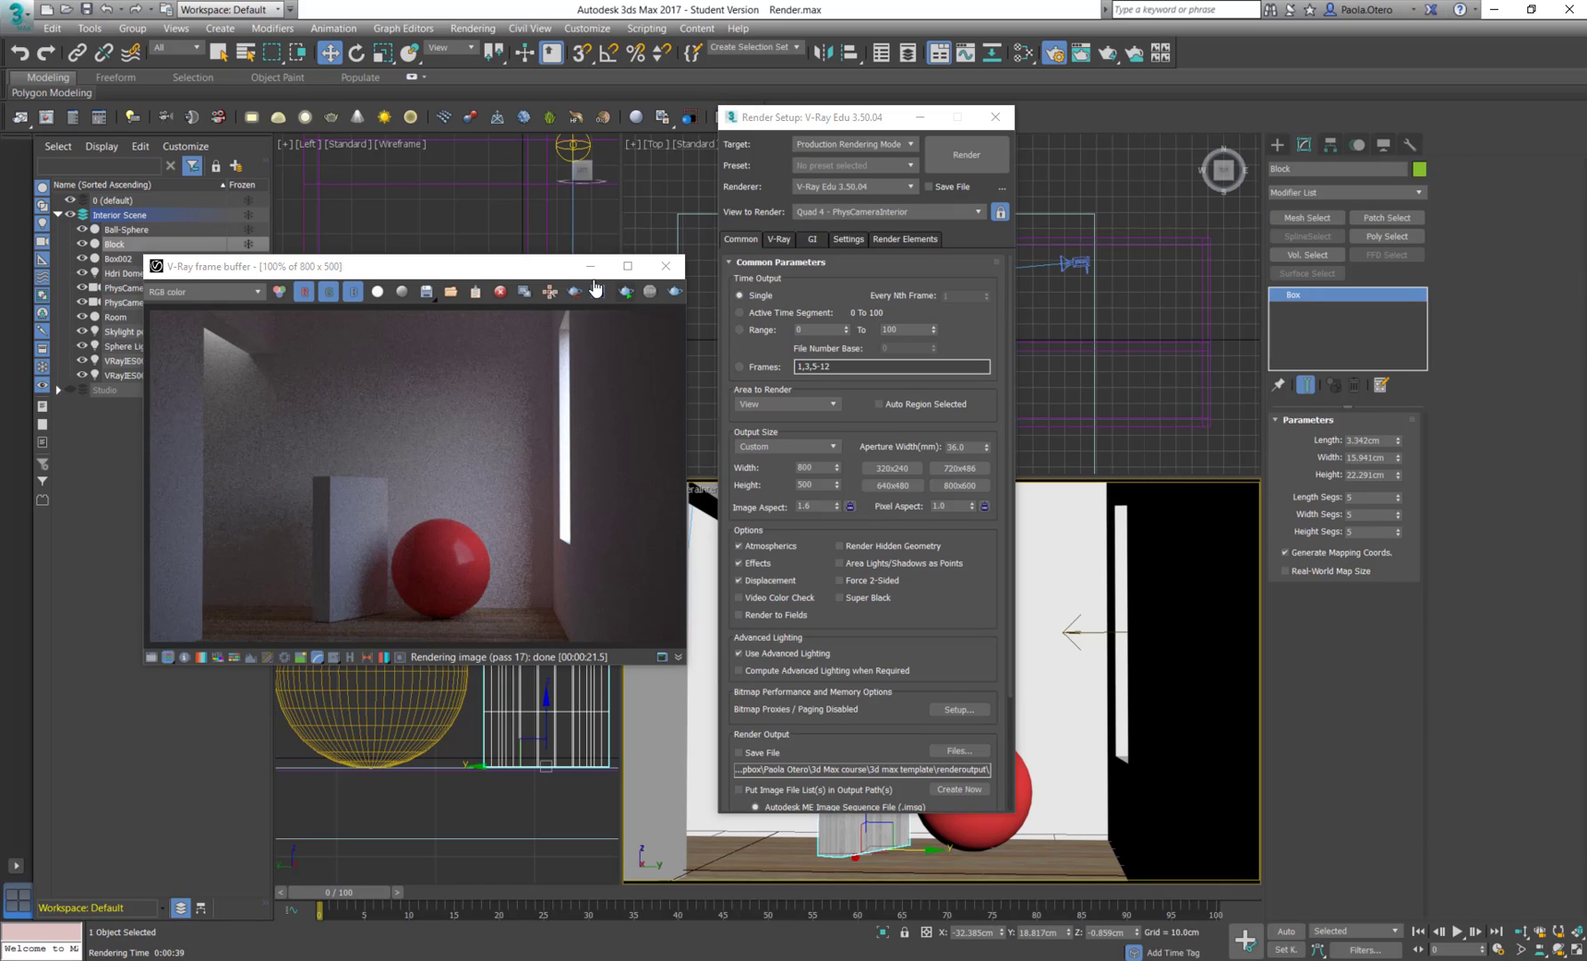
{"action": "left_click_drag", "start_coordinate": [562, 269], "coordinate": [566, 261]}
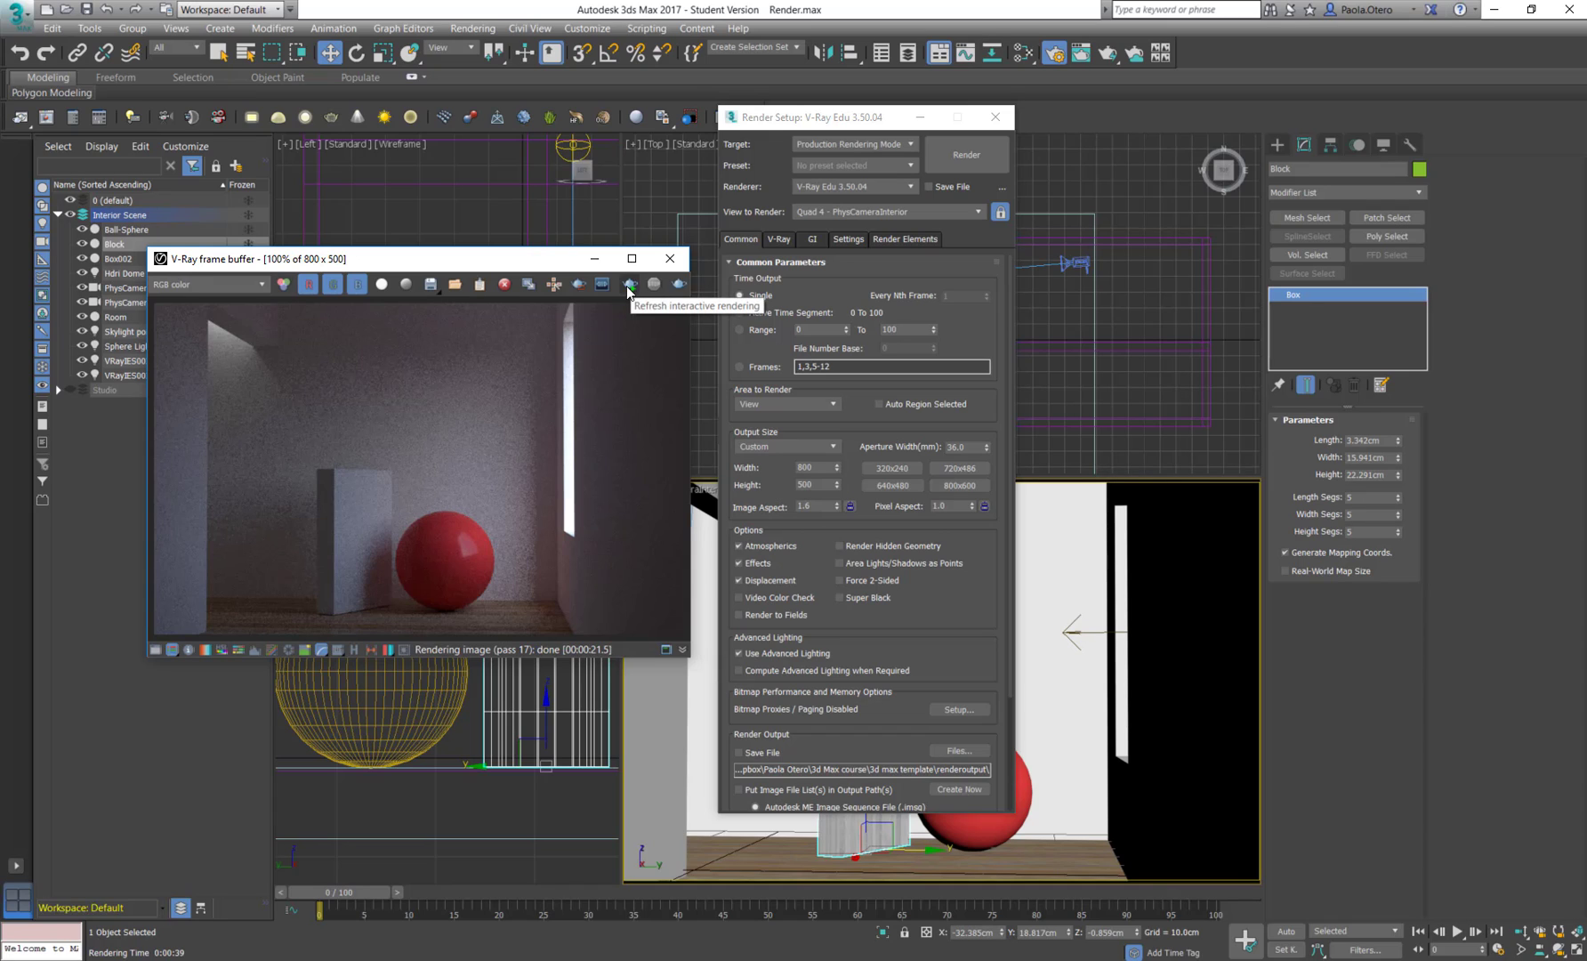
Step: Check the available rendering modes, keeping Production Rendering Mode
{"action": "left_click", "coordinate": [877, 144]}
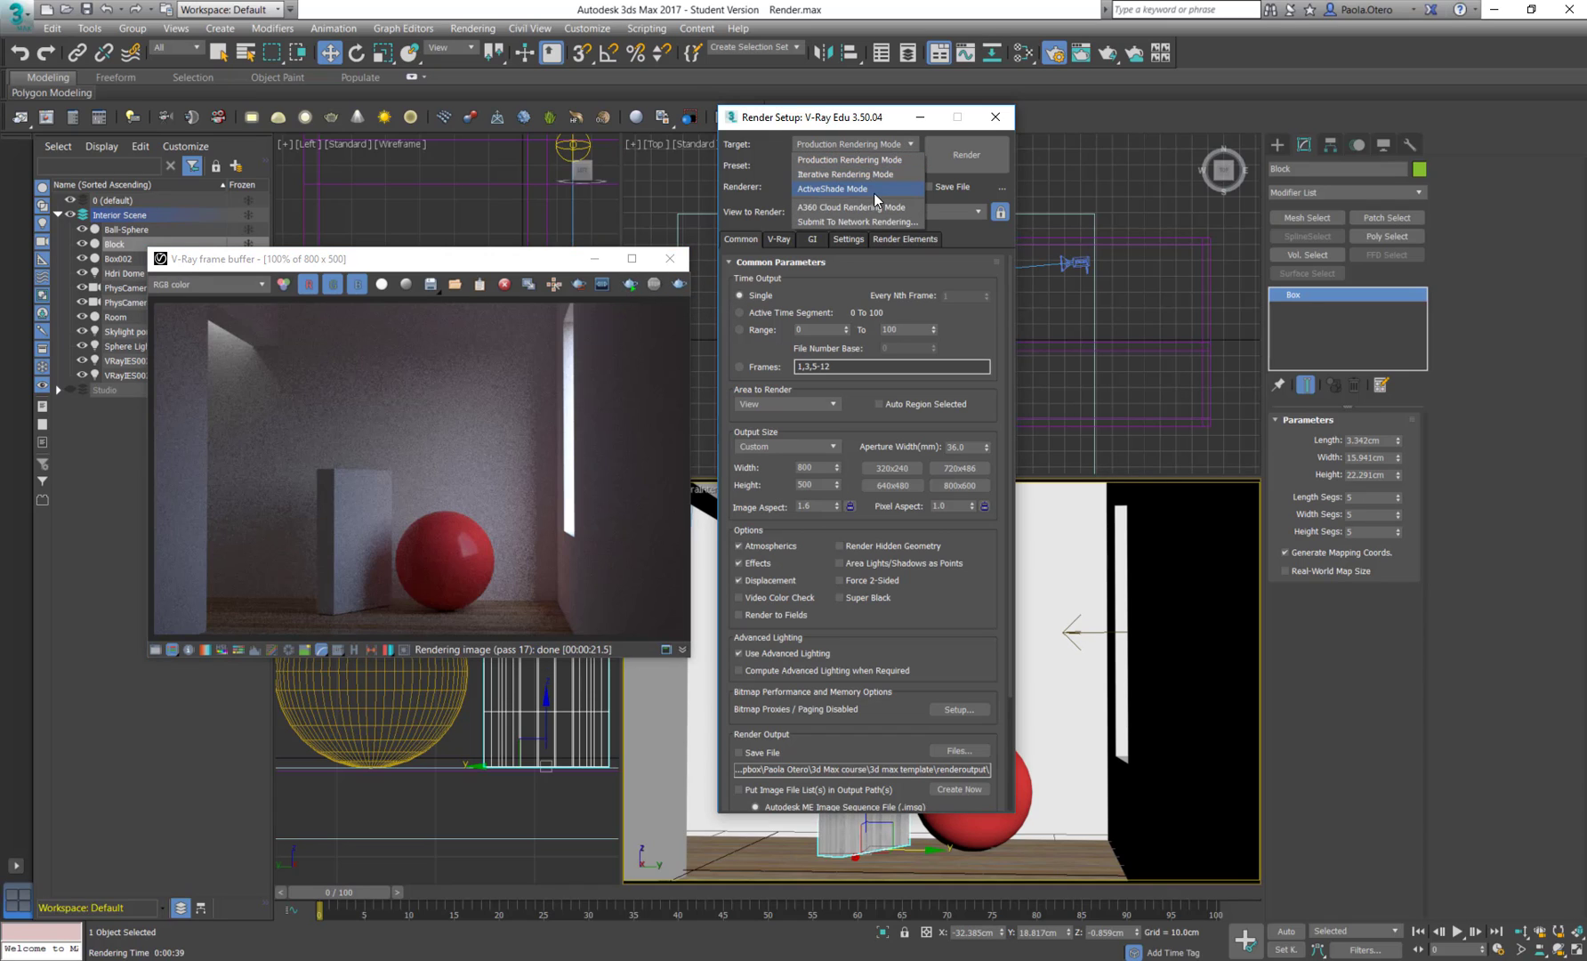
{"action": "left_click", "coordinate": [905, 157]}
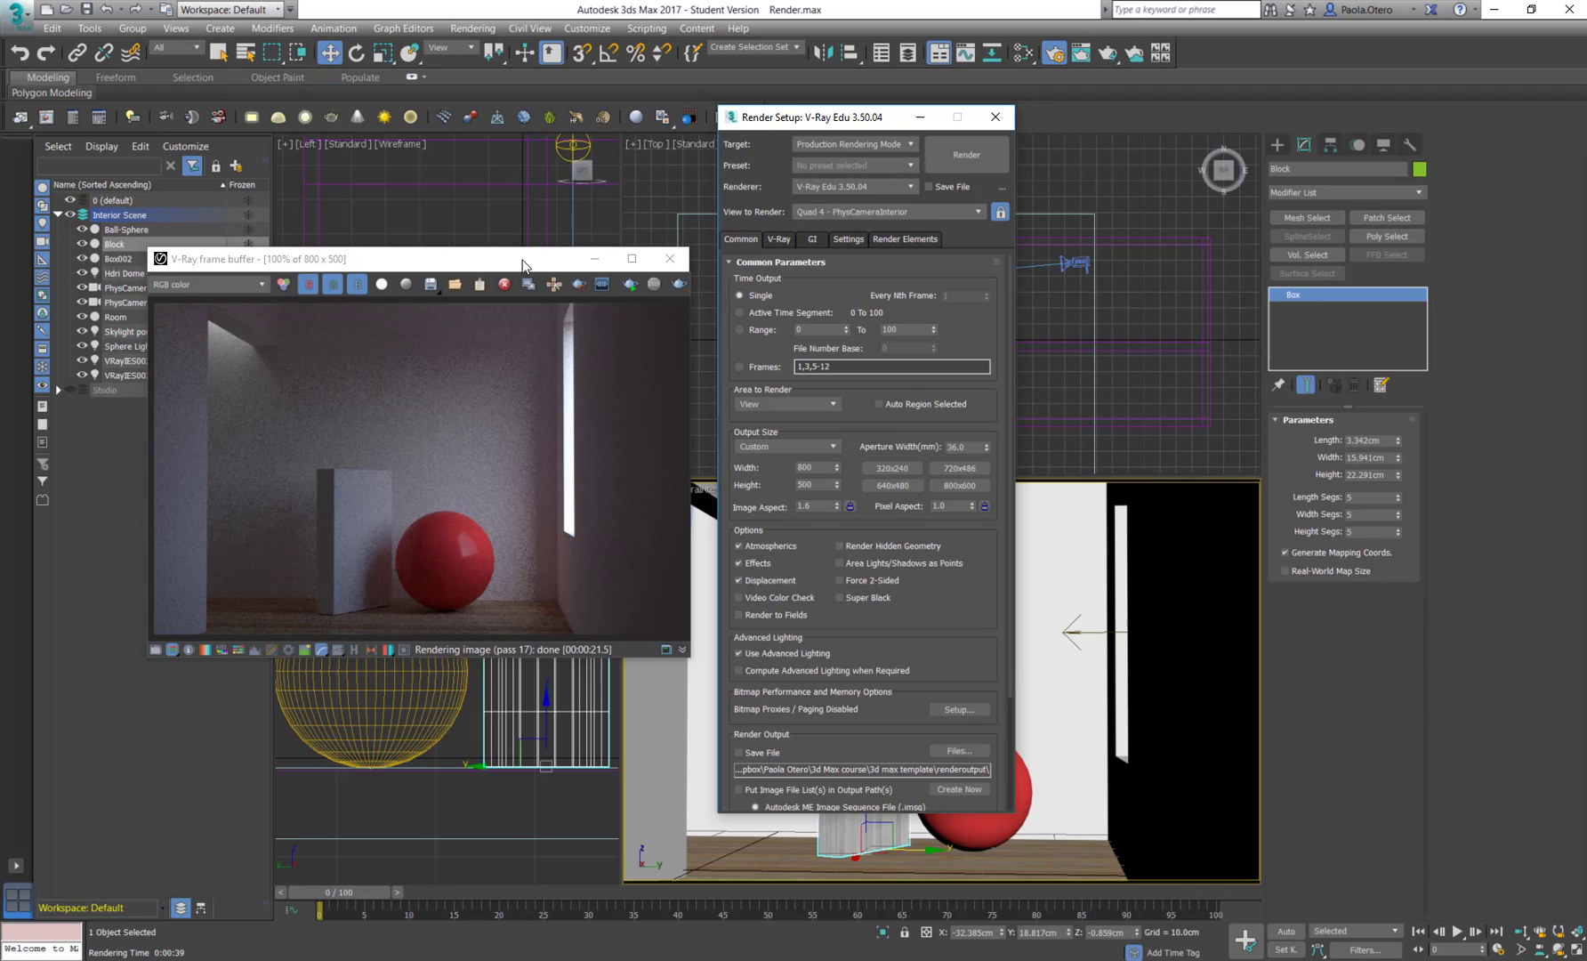
{"action": "left_click_drag", "start_coordinate": [523, 264], "coordinate": [535, 255]}
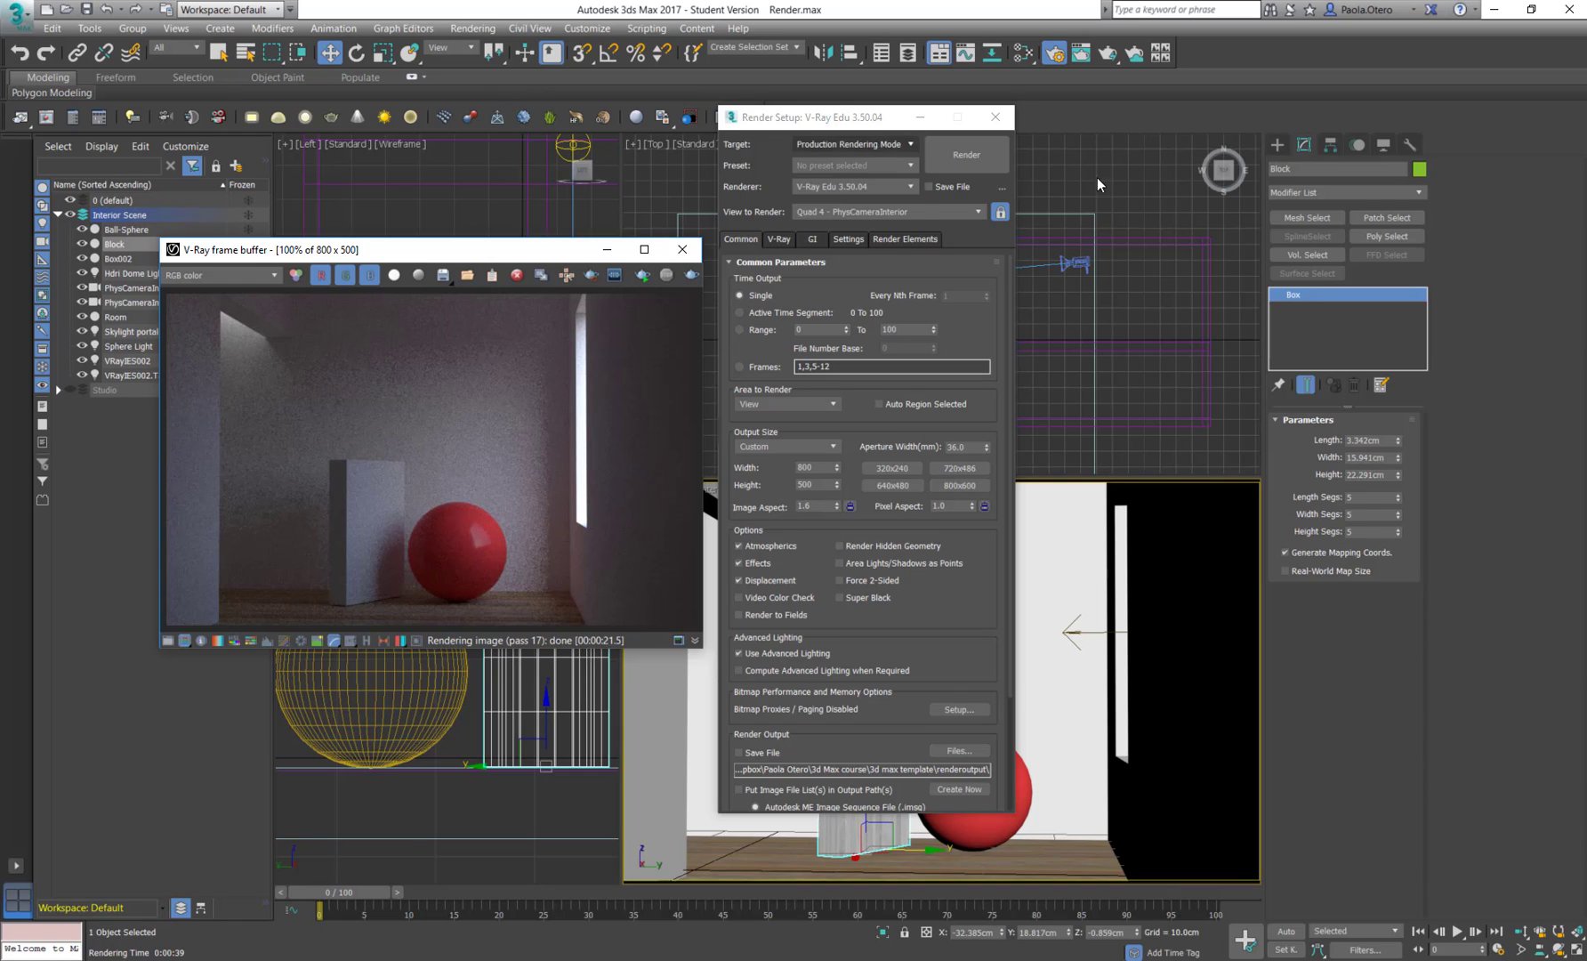
{"action": "left_click", "coordinate": [852, 145]}
{"action": "left_click", "coordinate": [858, 116]}
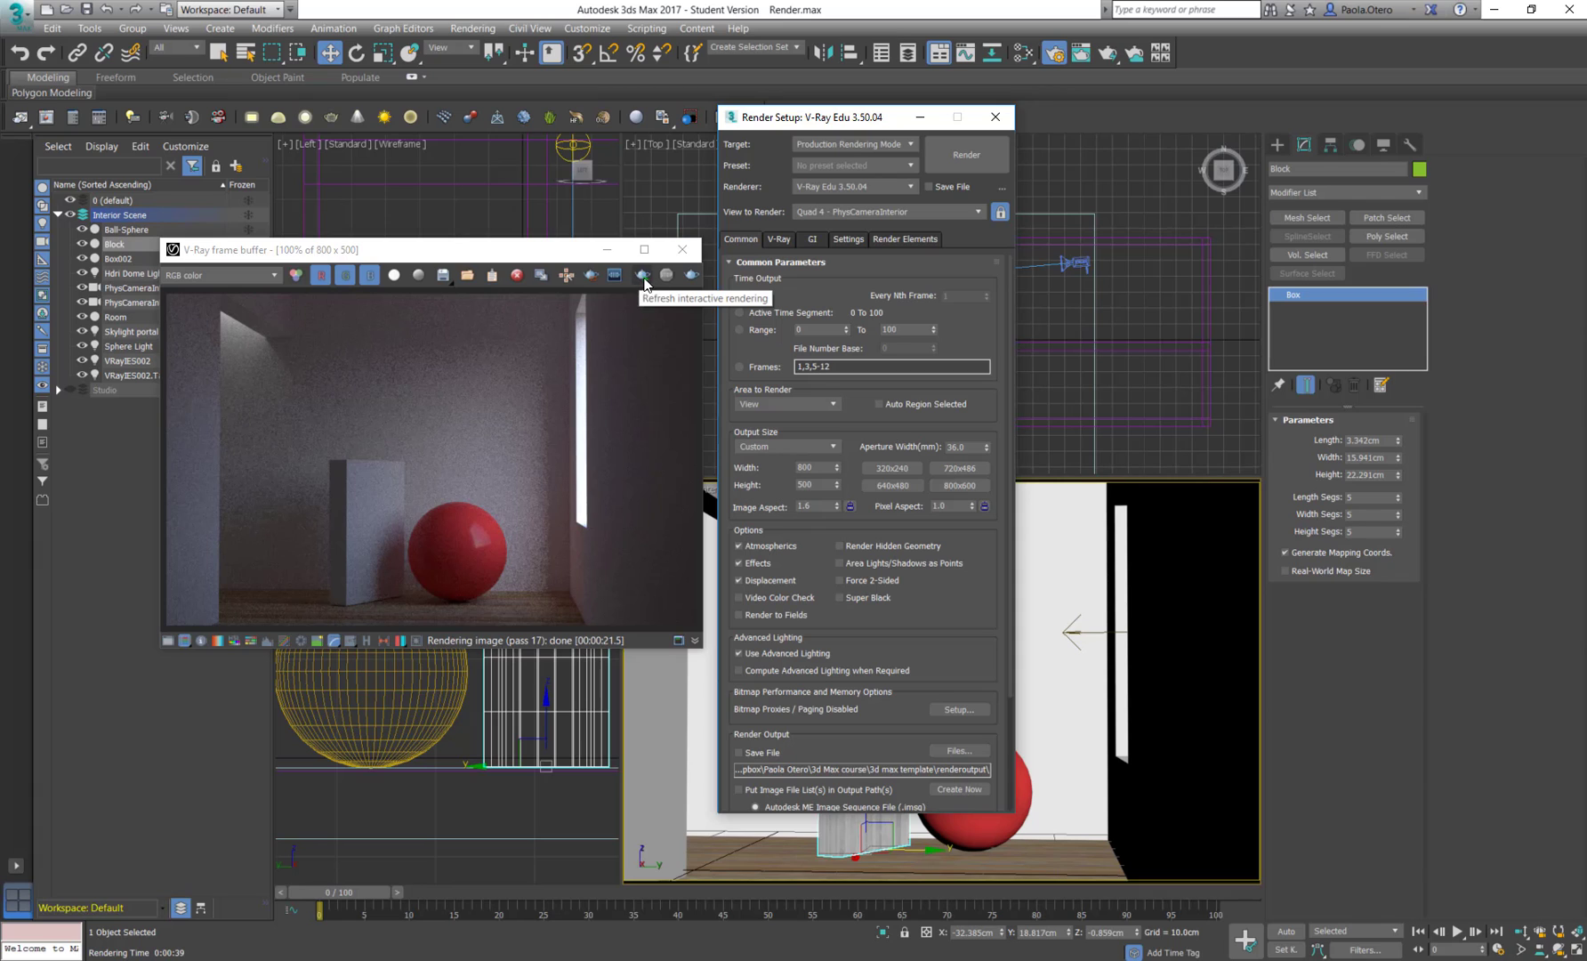
Step: Start interactive rendering, drag the Ball-Sphere right, then undo the move
{"action": "left_click", "coordinate": [643, 278]}
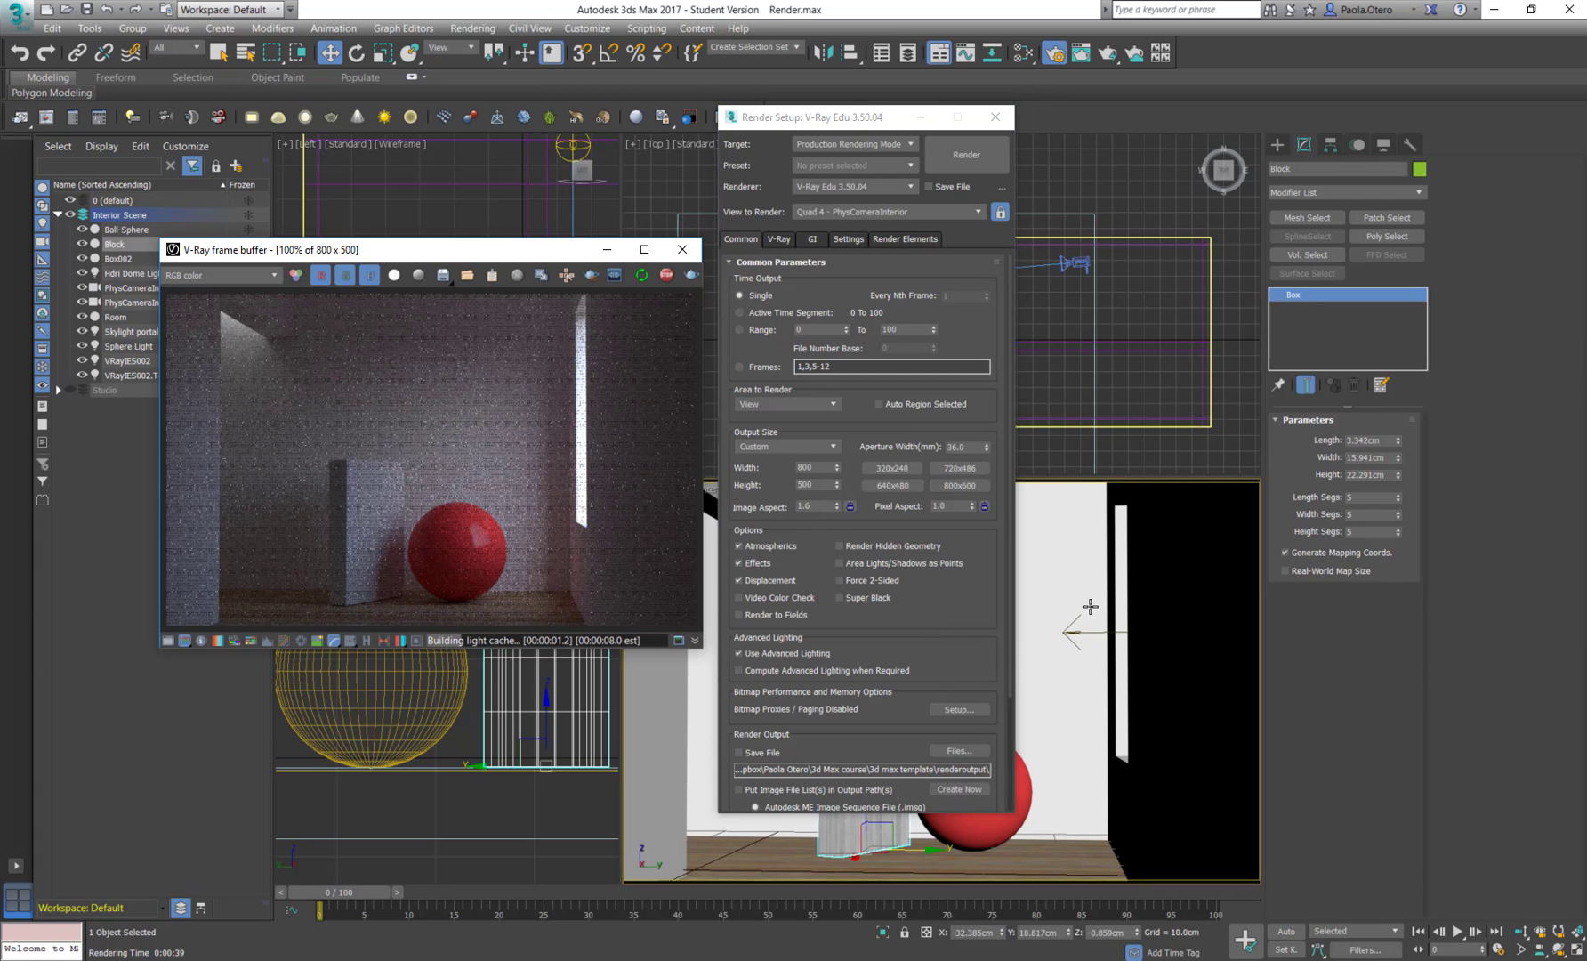
{"action": "left_click", "coordinate": [1025, 804]}
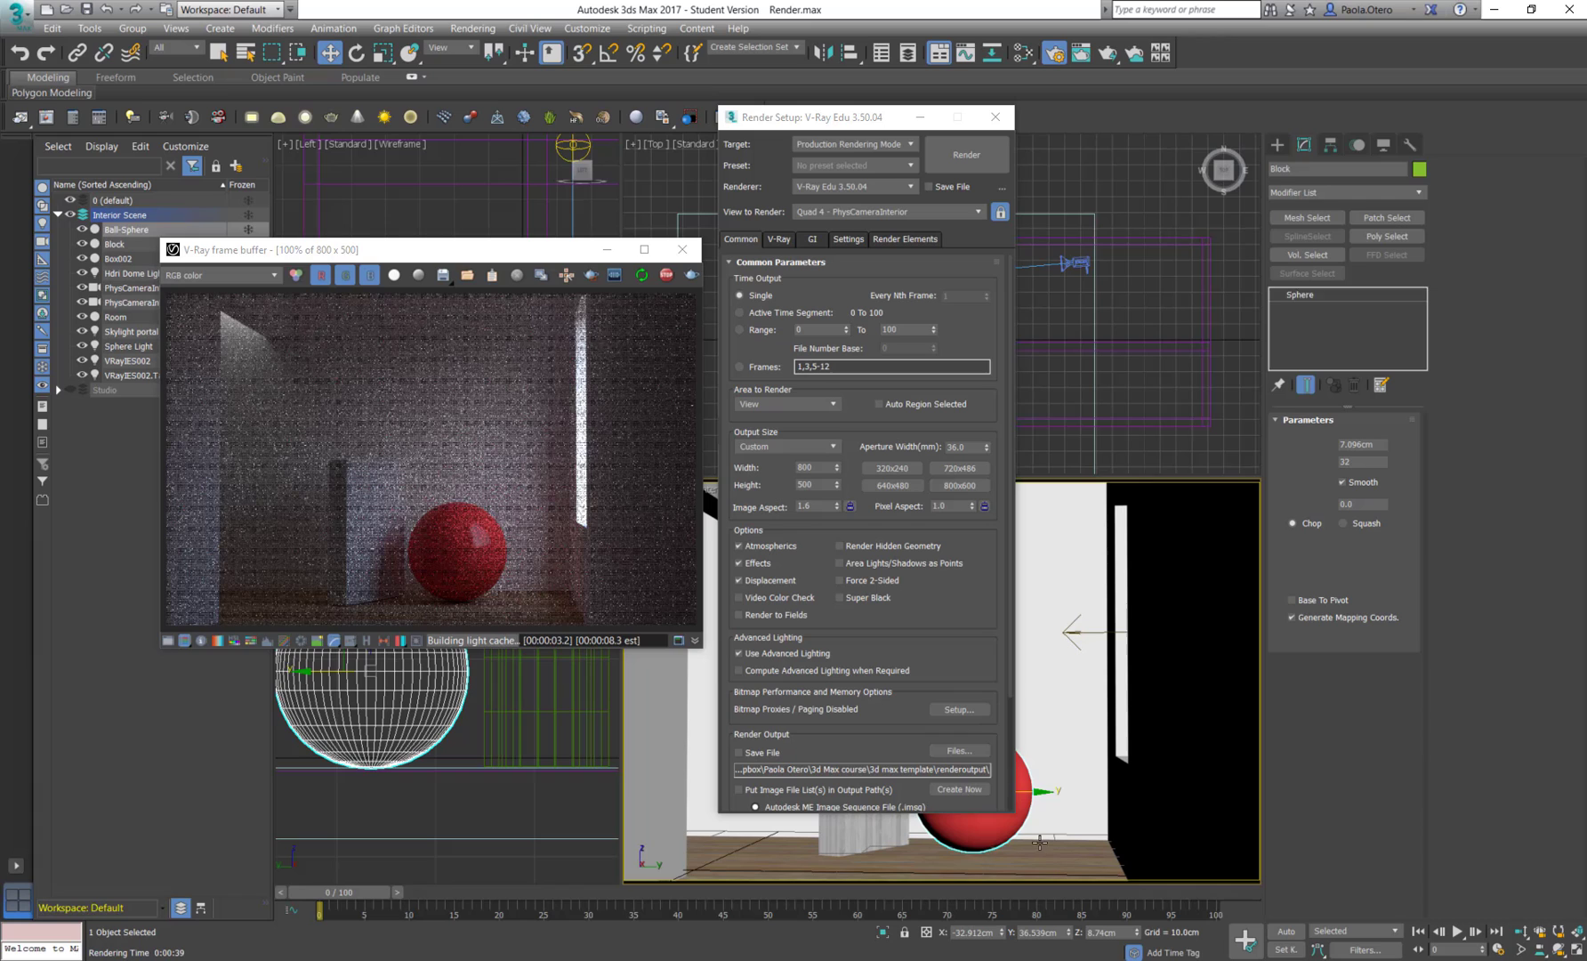
{"action": "left_click_drag", "start_coordinate": [1056, 791], "coordinate": [1132, 791]}
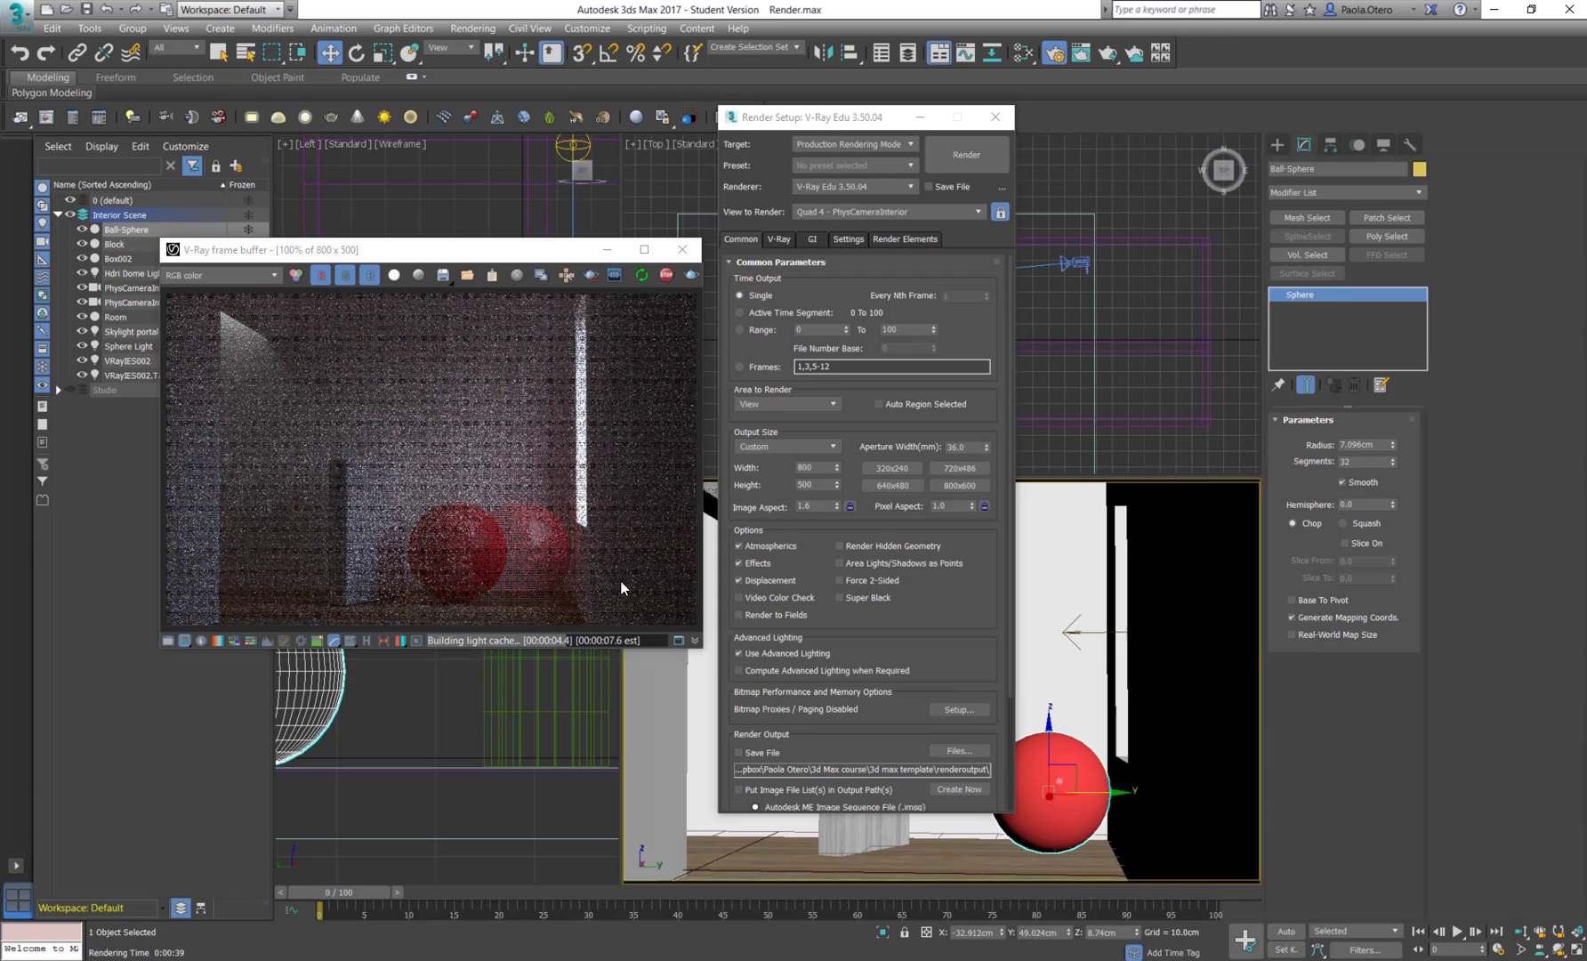
{"action": "key", "text": "ctrl+z"}
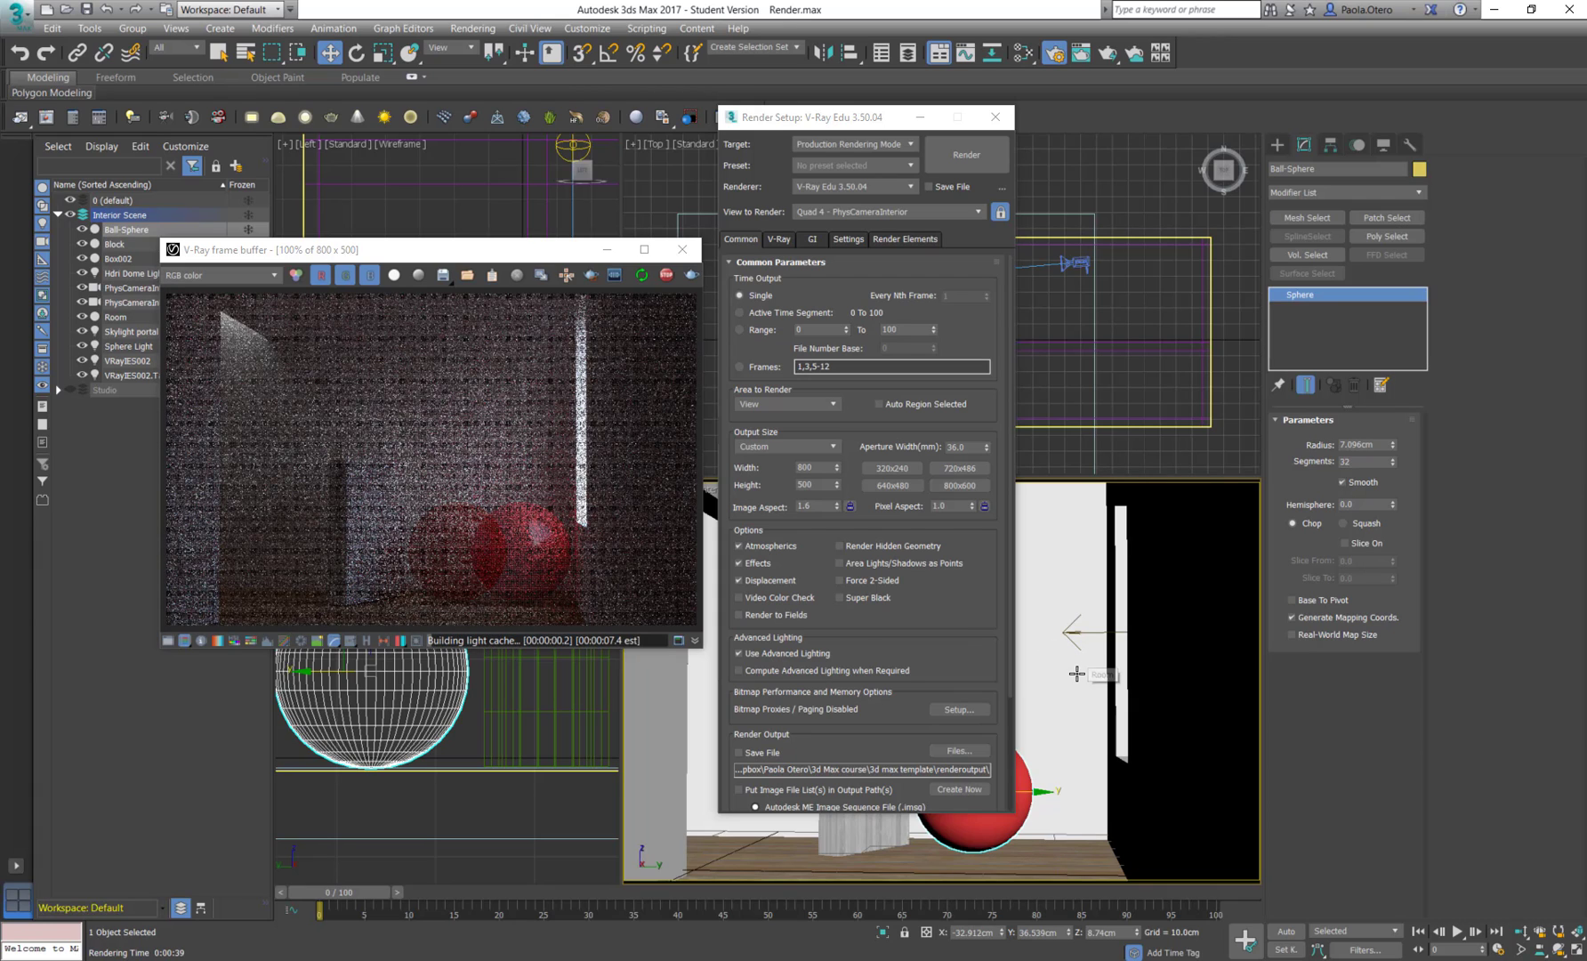
Step: Try V-Ray RT 3.50.04 and its engine types, then restore V-Ray Edu 3.50.04 as renderer
{"action": "left_click", "coordinate": [909, 185]}
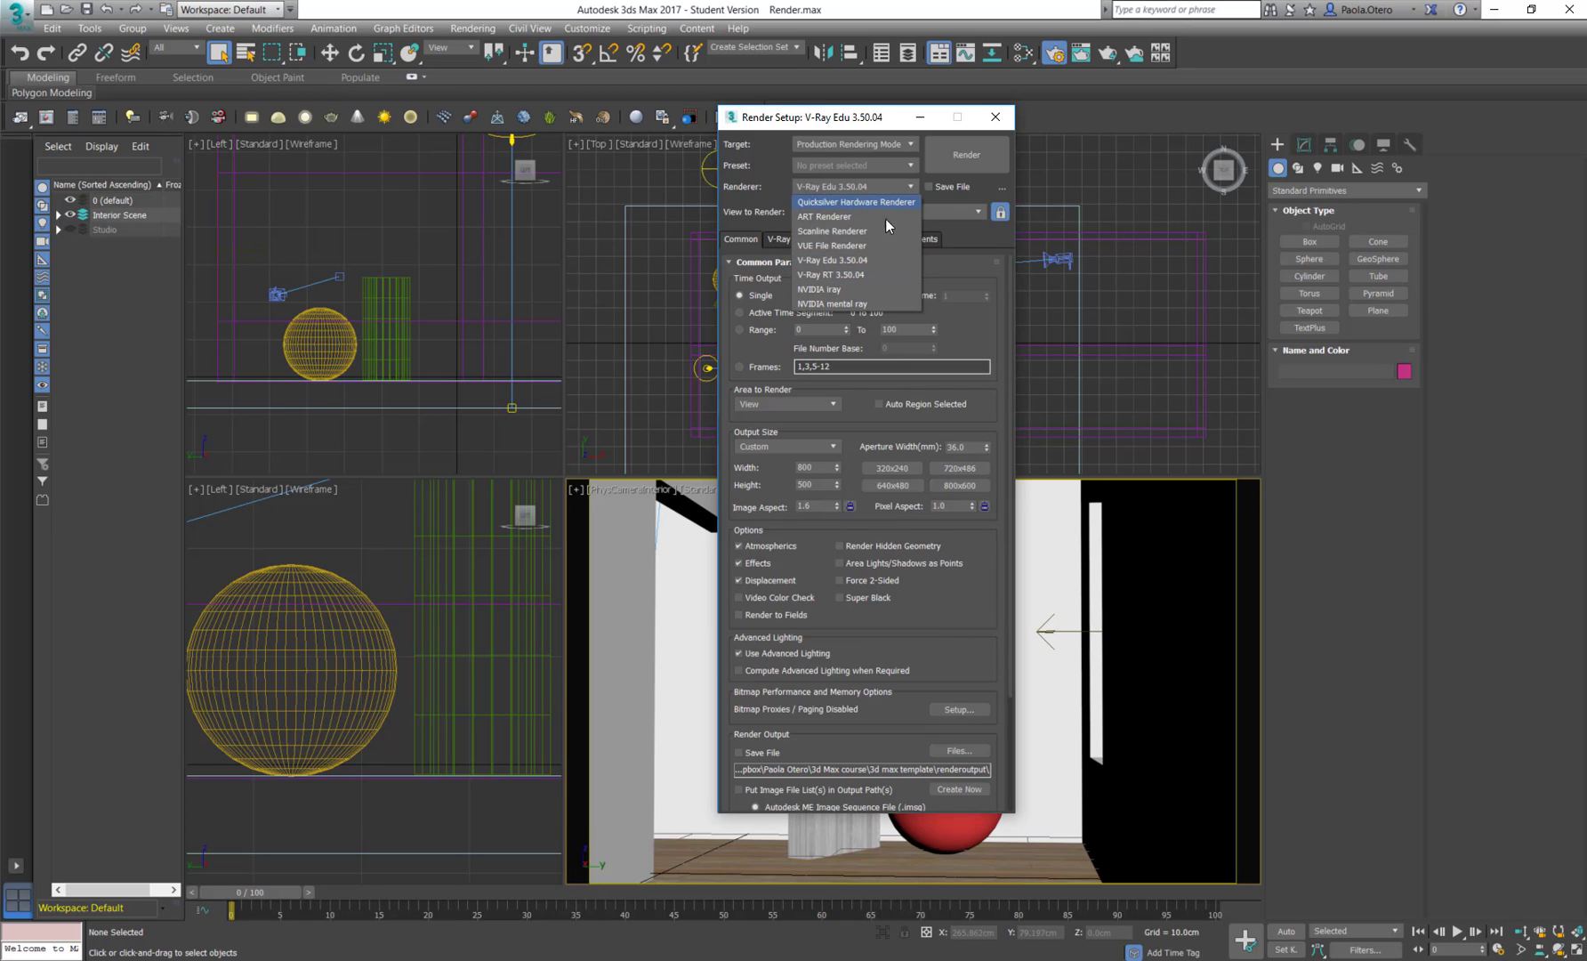
{"action": "left_click", "coordinate": [857, 273]}
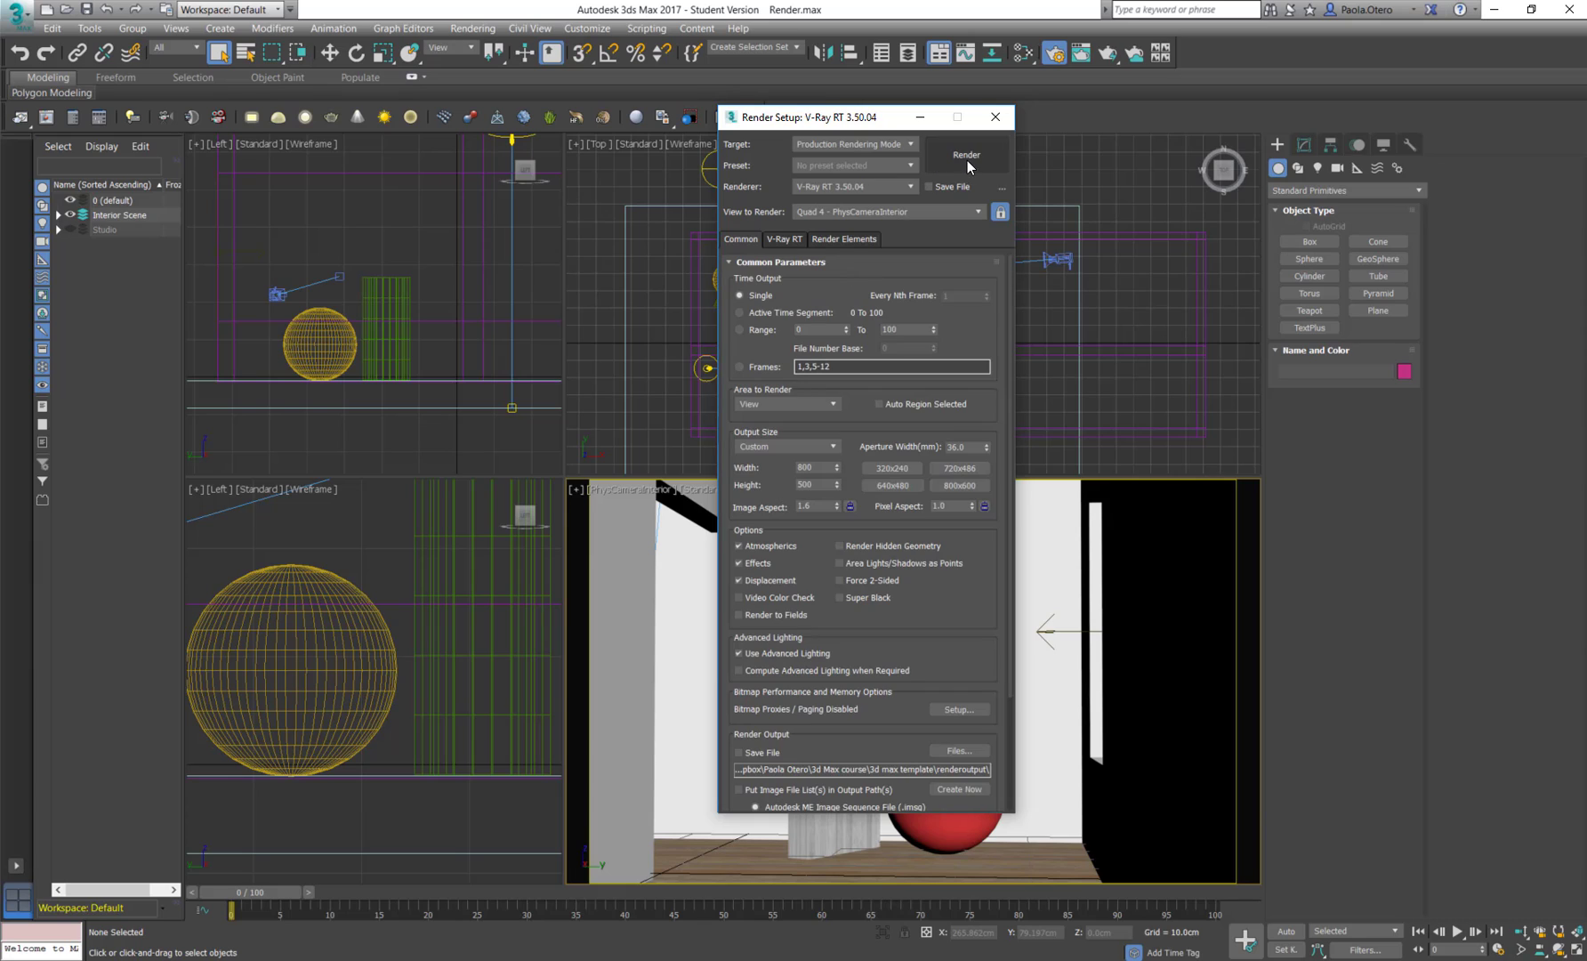
{"action": "left_click", "coordinate": [784, 239]}
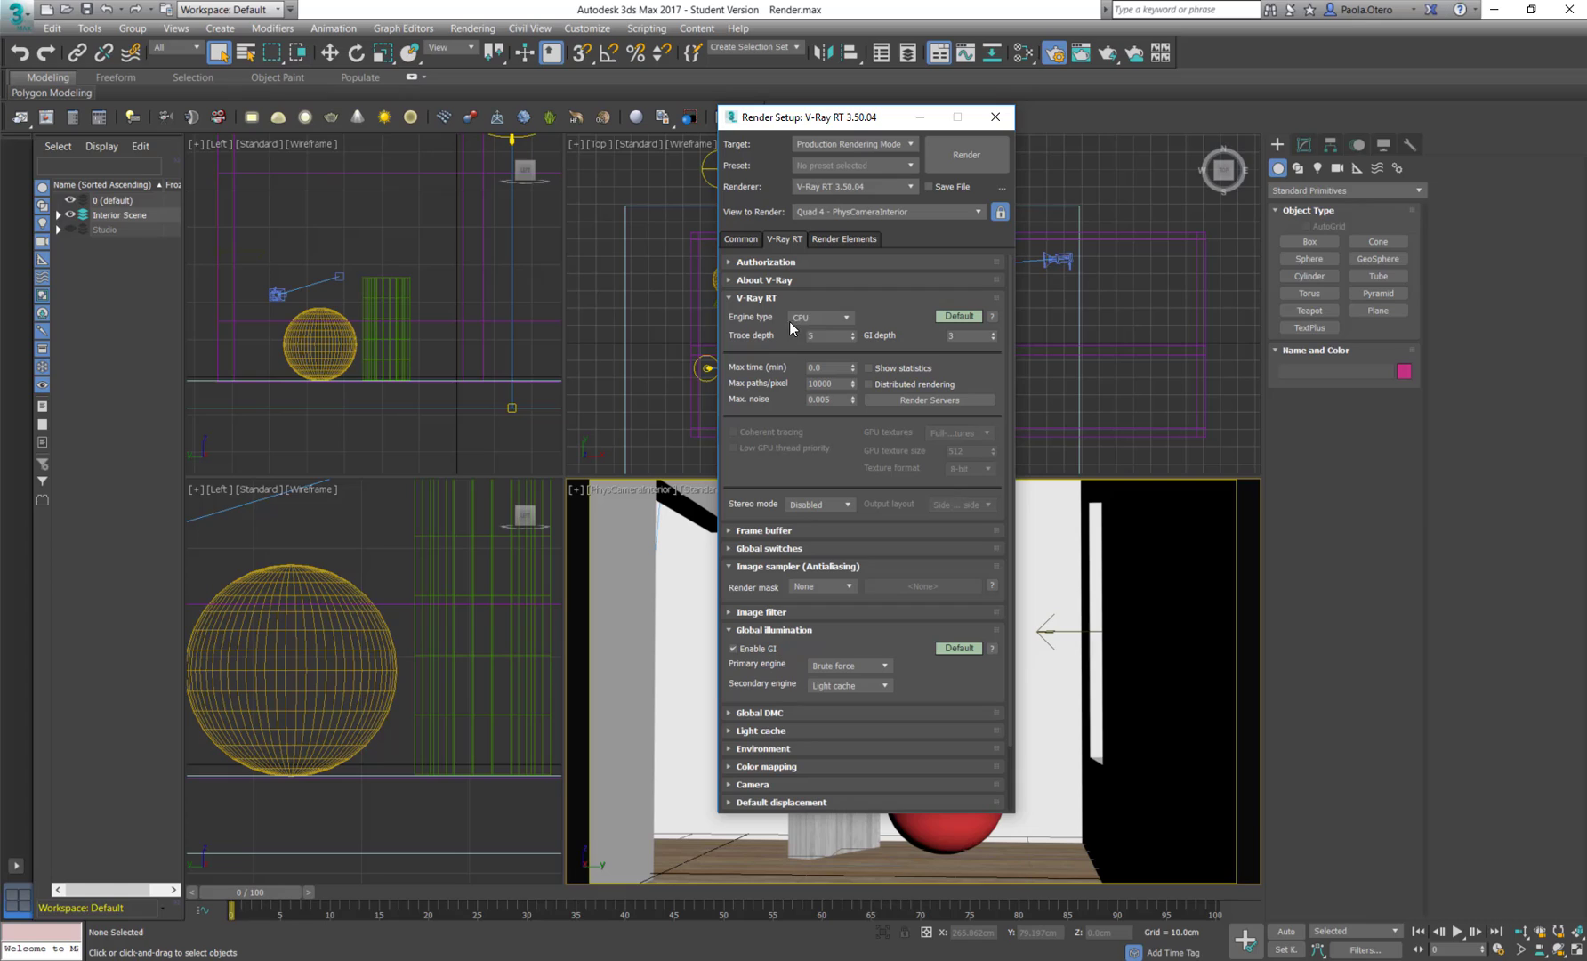
{"action": "left_click", "coordinate": [848, 317]}
{"action": "left_click", "coordinate": [909, 186]}
{"action": "left_click", "coordinate": [909, 186]}
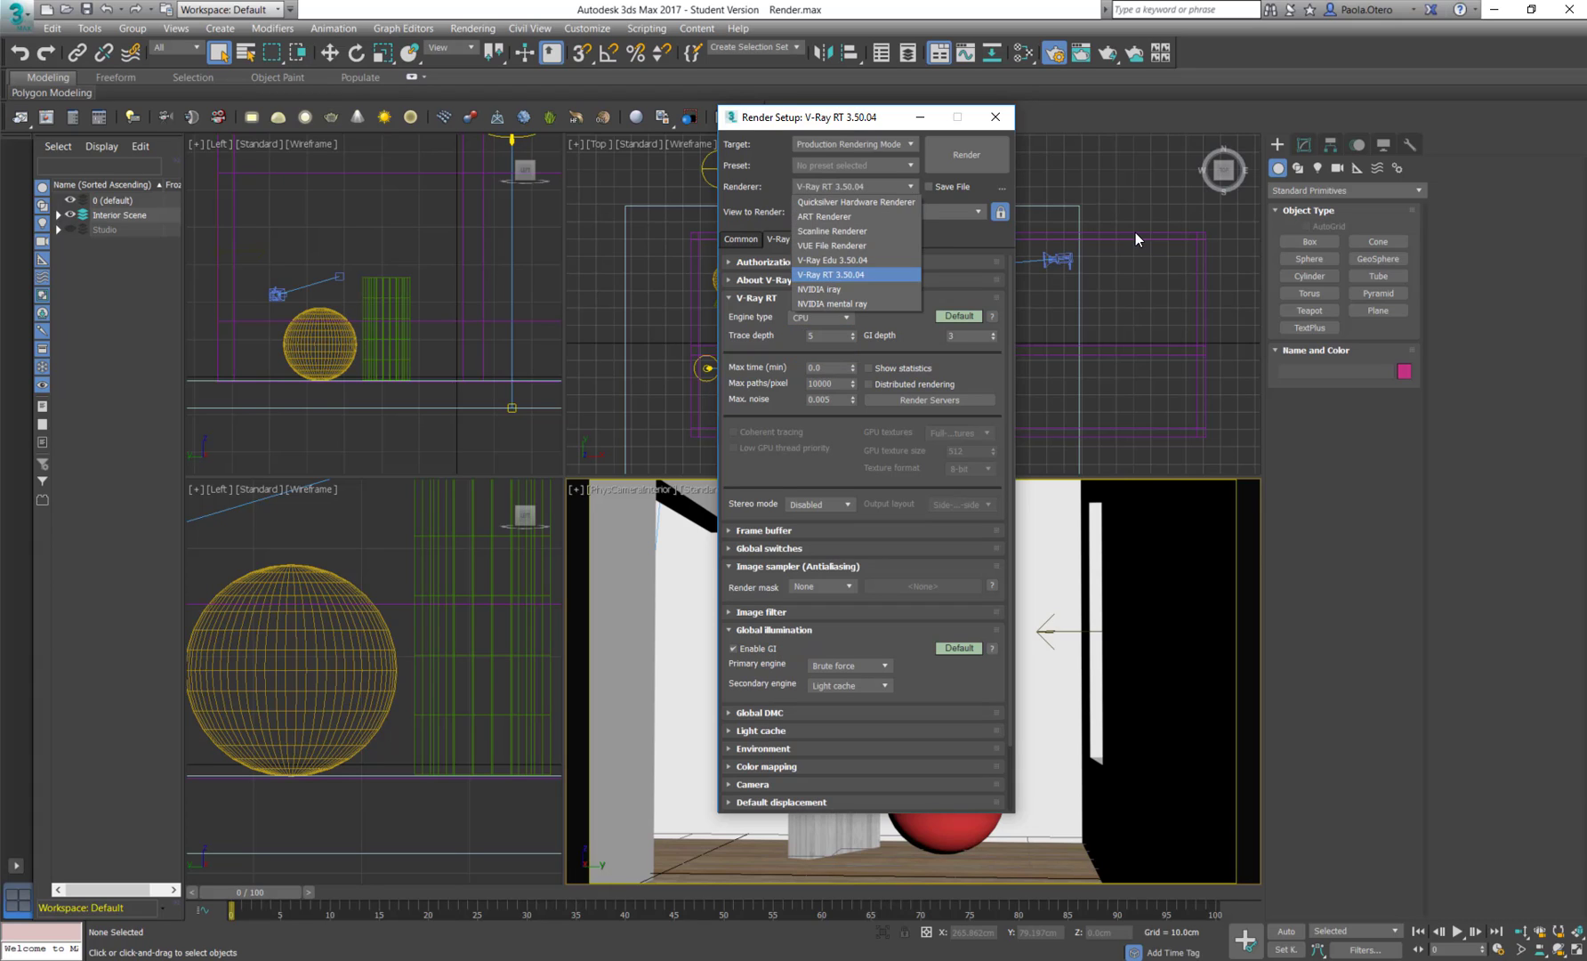
{"action": "left_click", "coordinate": [872, 265]}
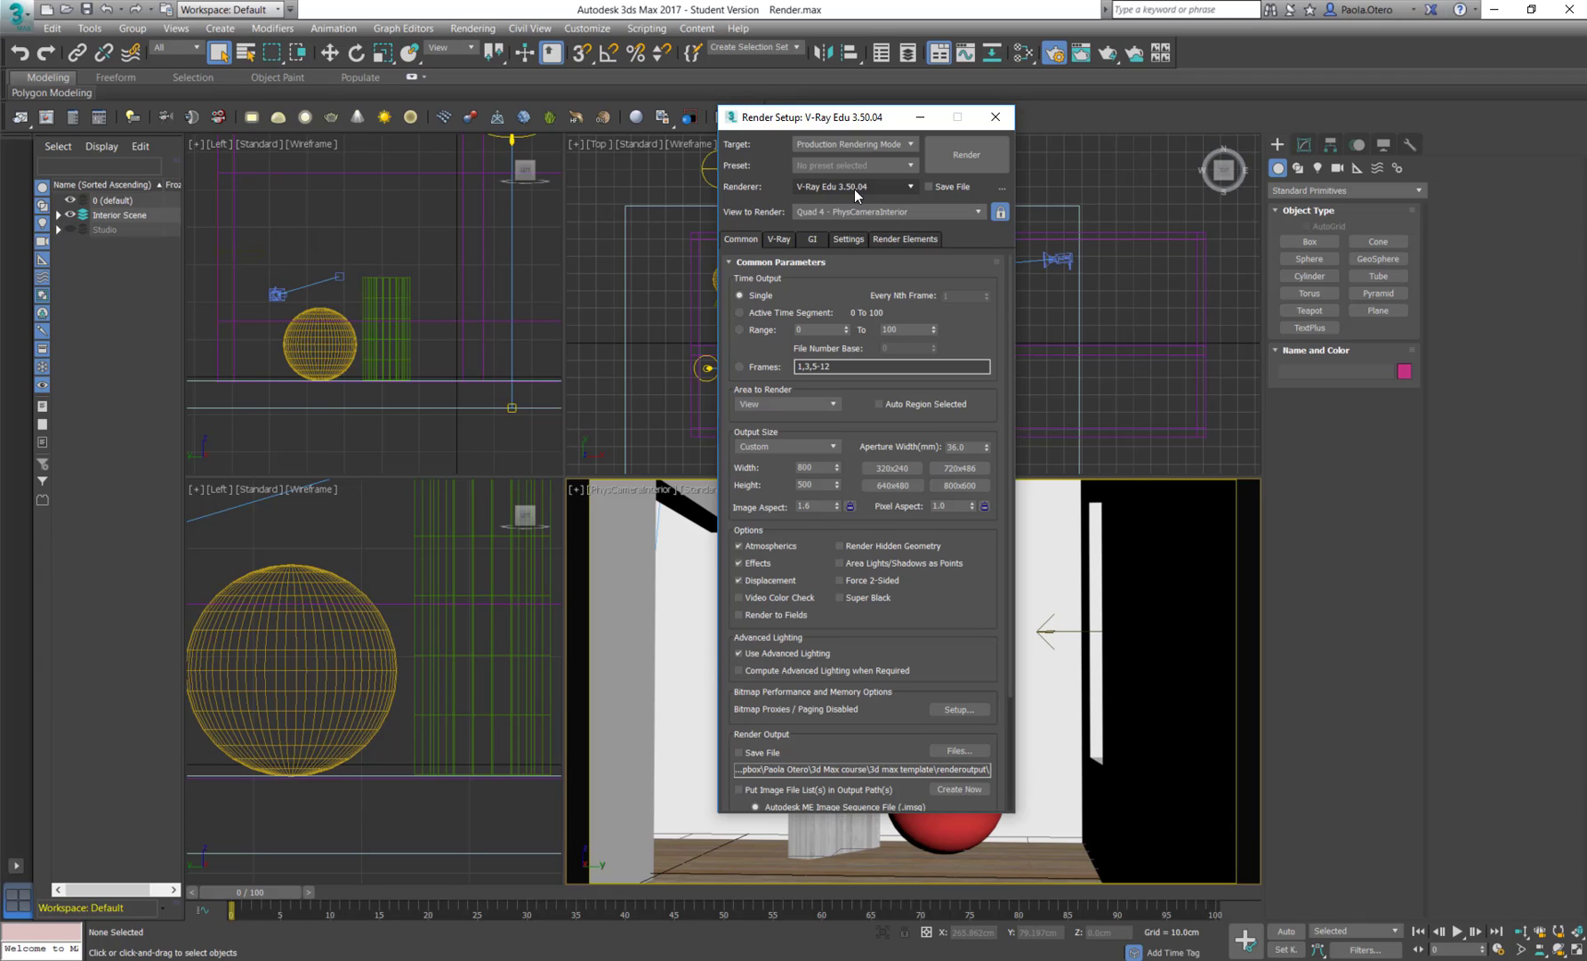
Step: Keep Production Rendering Mode and switch the renderer to V-Ray RT, then back to V-Ray Edu 3.50.04
{"action": "left_click", "coordinate": [840, 144]}
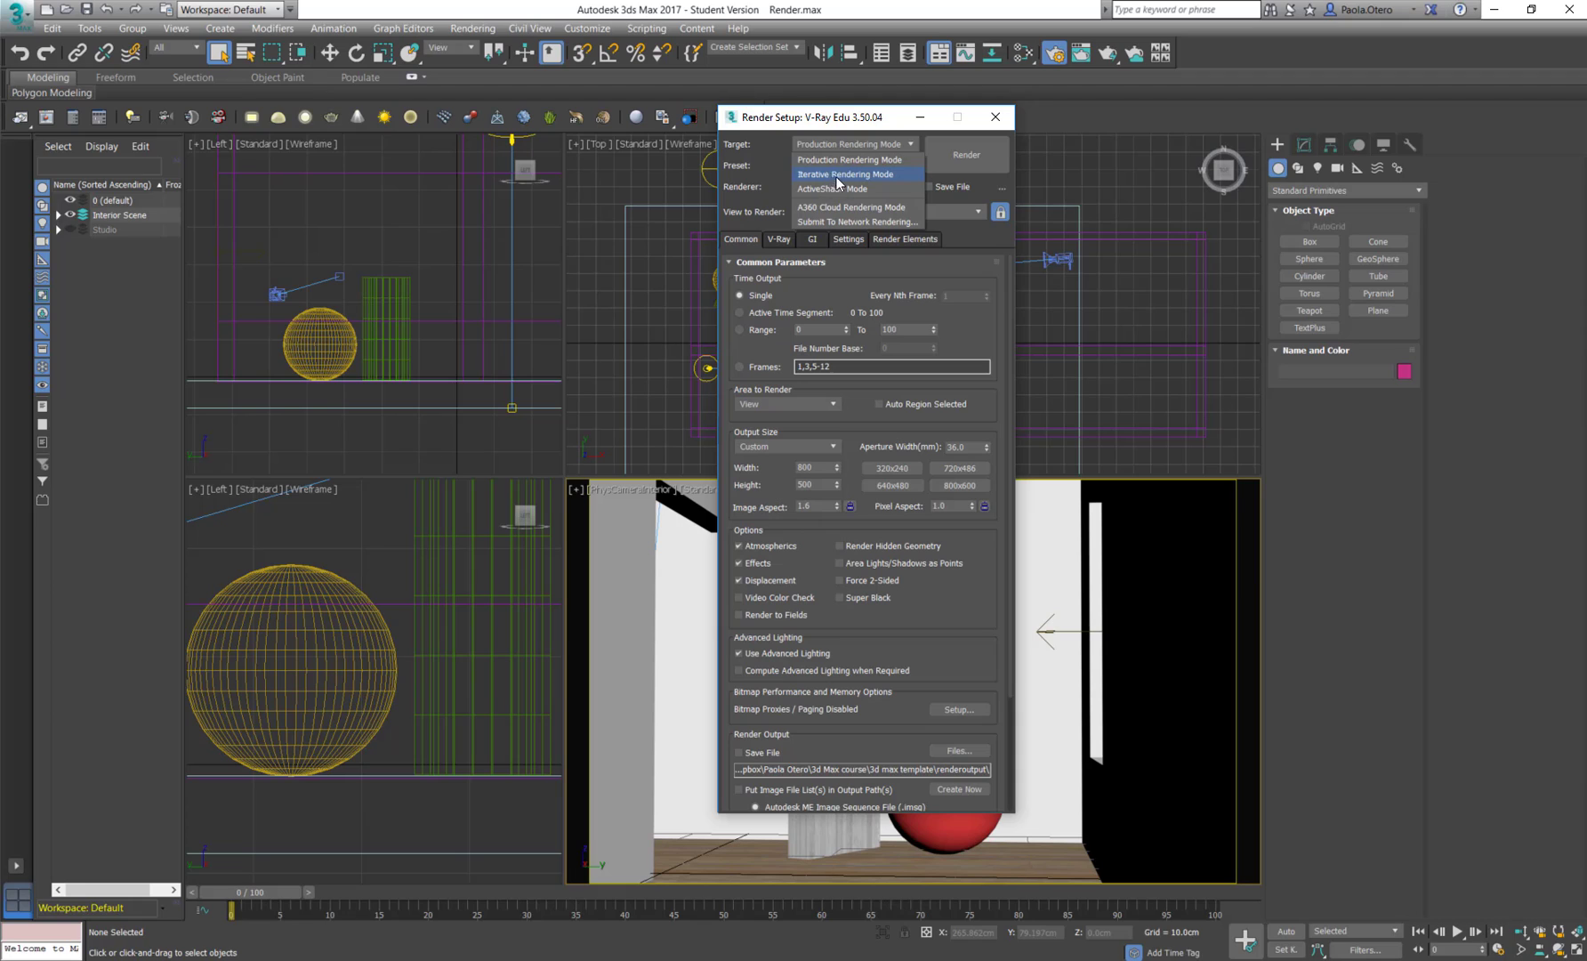
{"action": "left_click", "coordinate": [849, 158]}
{"action": "left_click", "coordinate": [860, 187]}
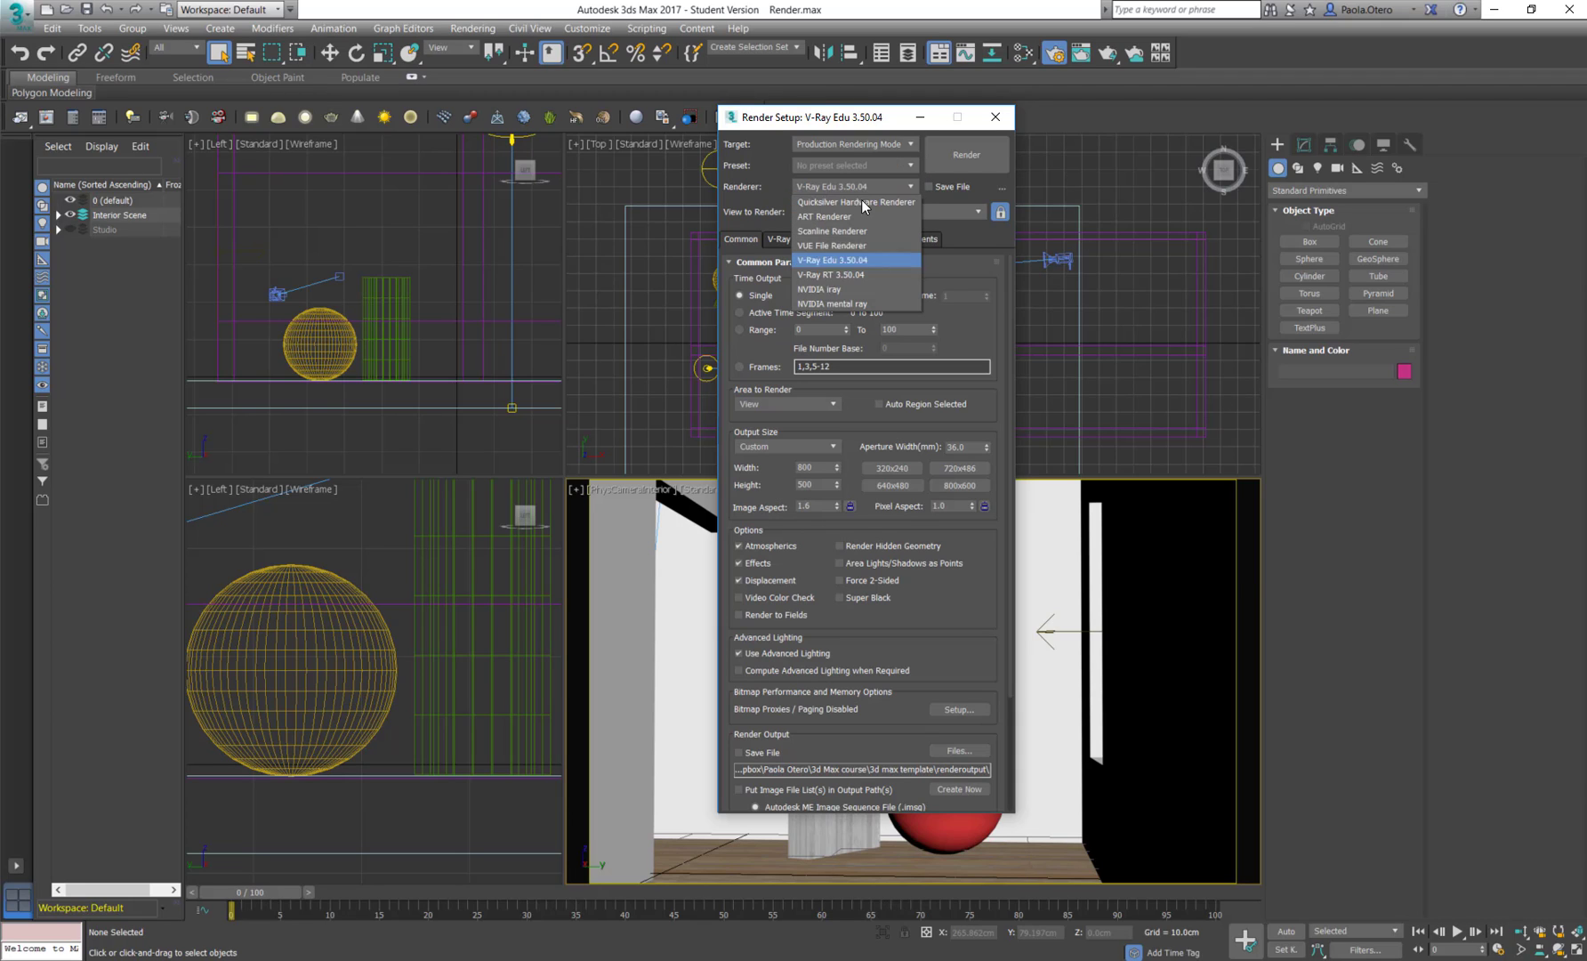
{"action": "left_click", "coordinate": [840, 260]}
{"action": "left_click", "coordinate": [850, 187]}
{"action": "left_click", "coordinate": [842, 275]}
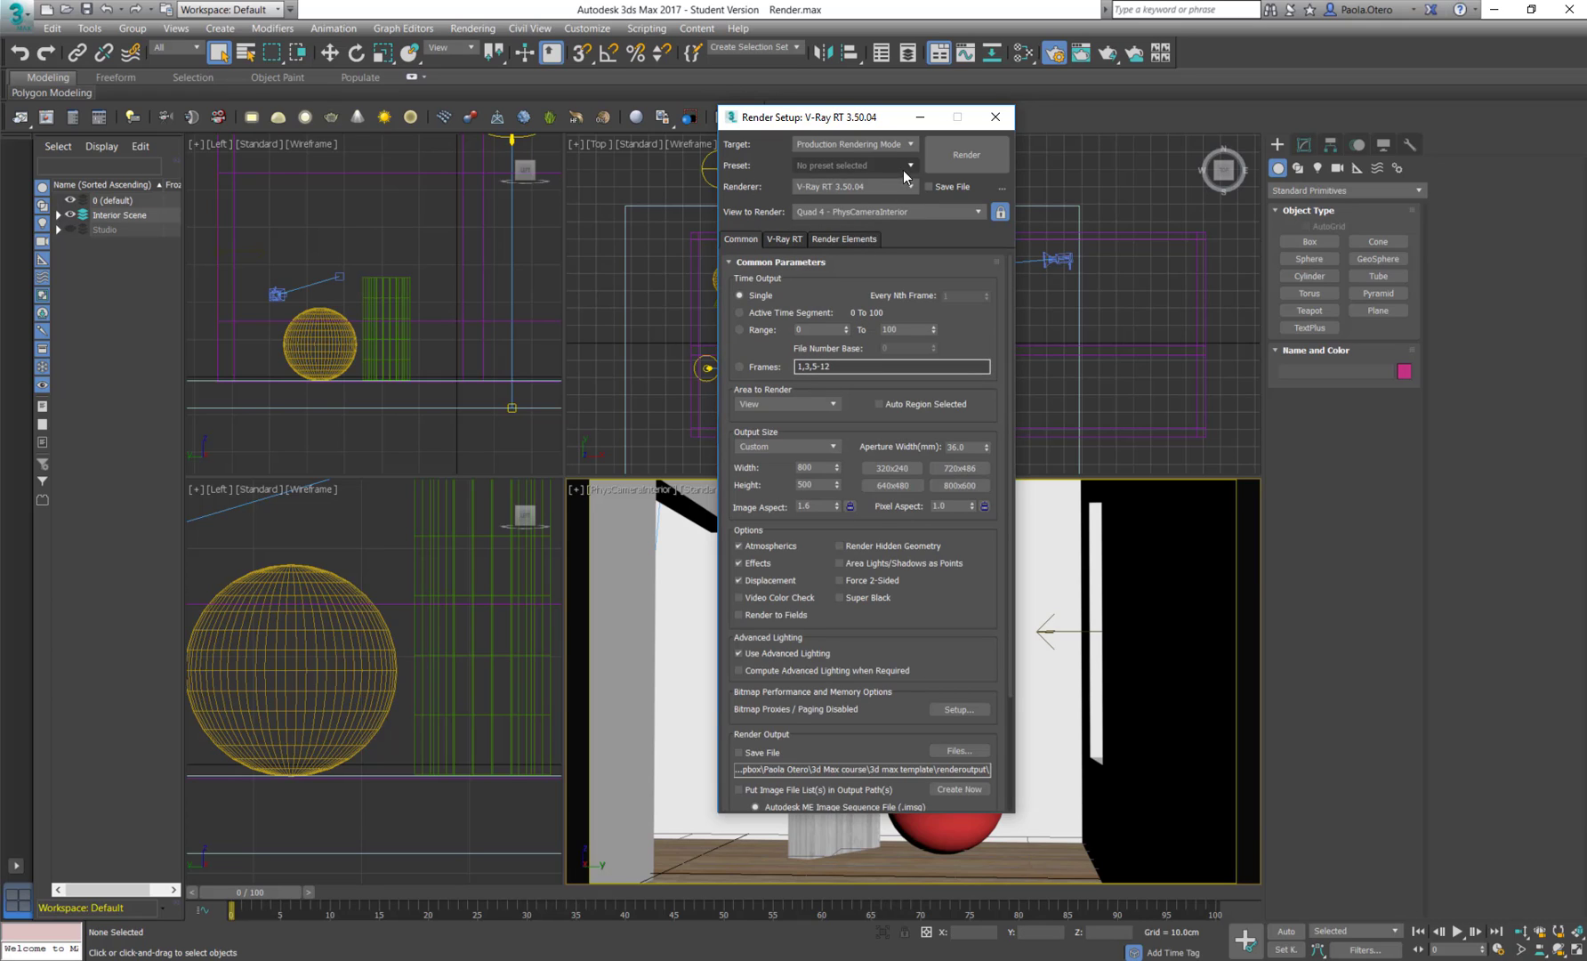
{"action": "left_click", "coordinate": [889, 144]}
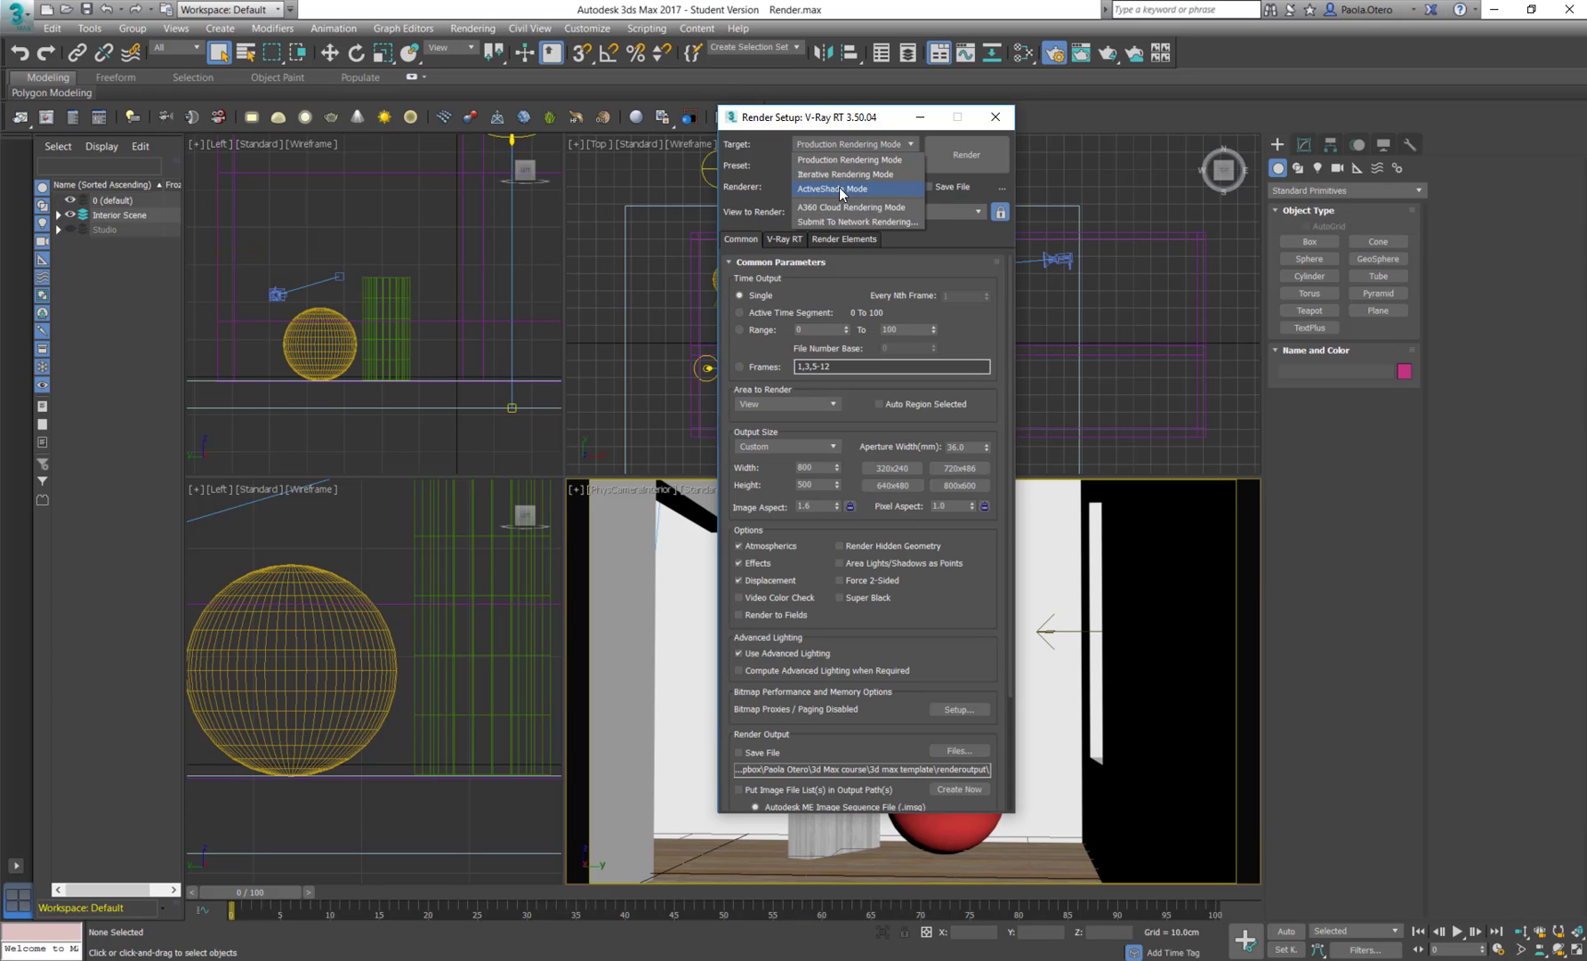
{"action": "left_click", "coordinate": [876, 159]}
{"action": "left_click", "coordinate": [872, 187]}
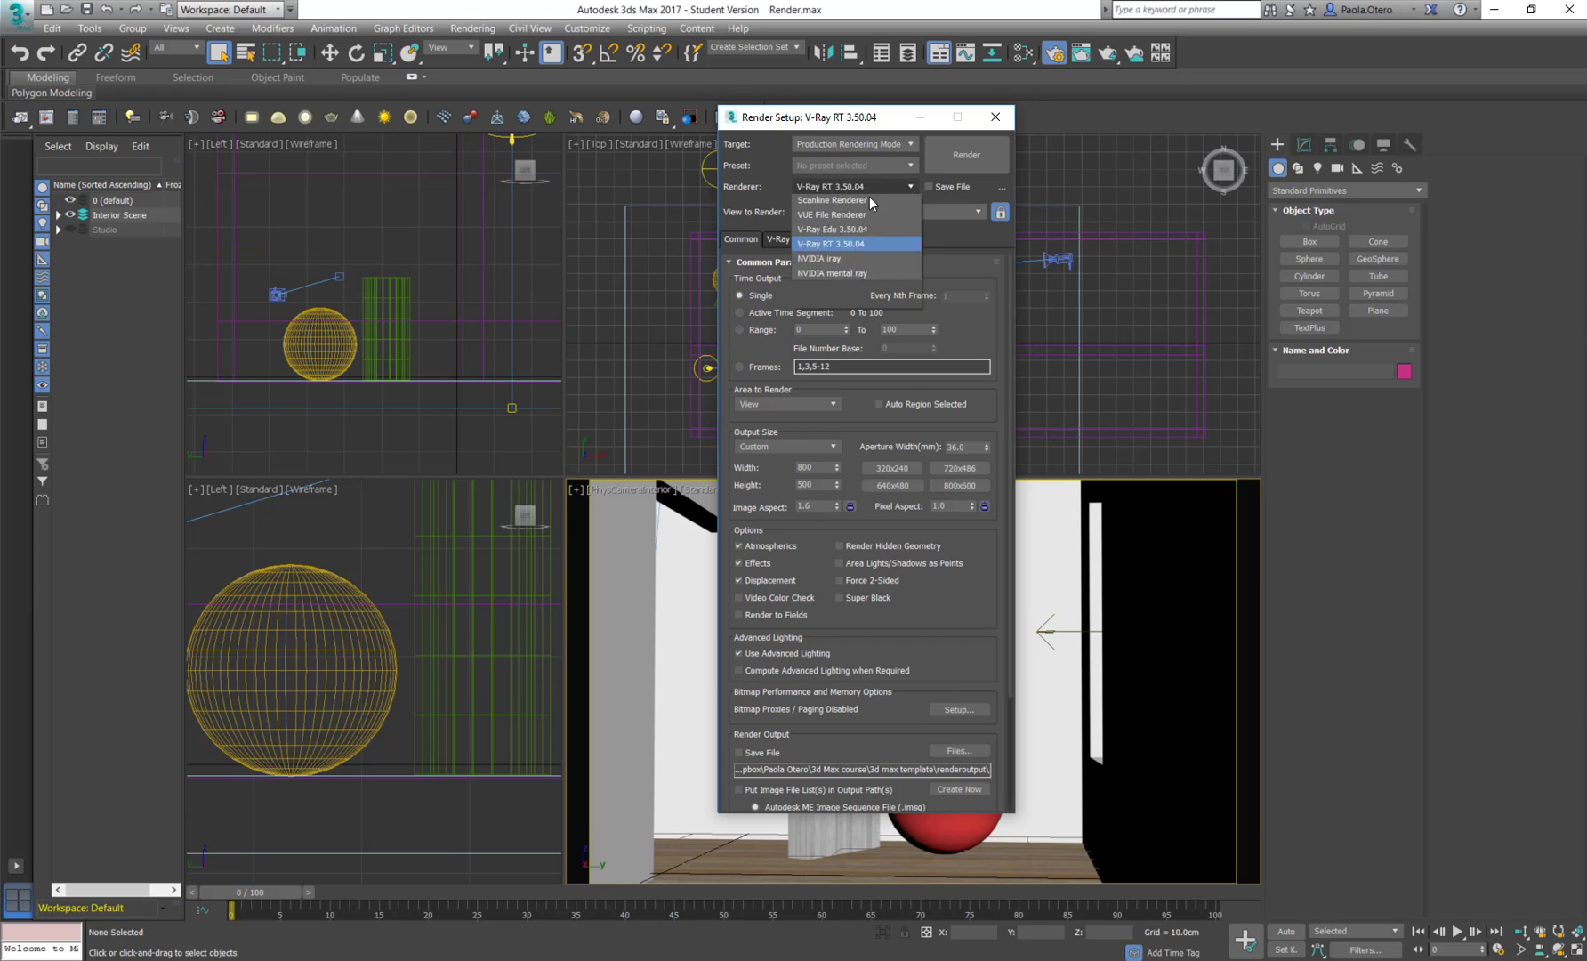
{"action": "left_click", "coordinate": [832, 229]}
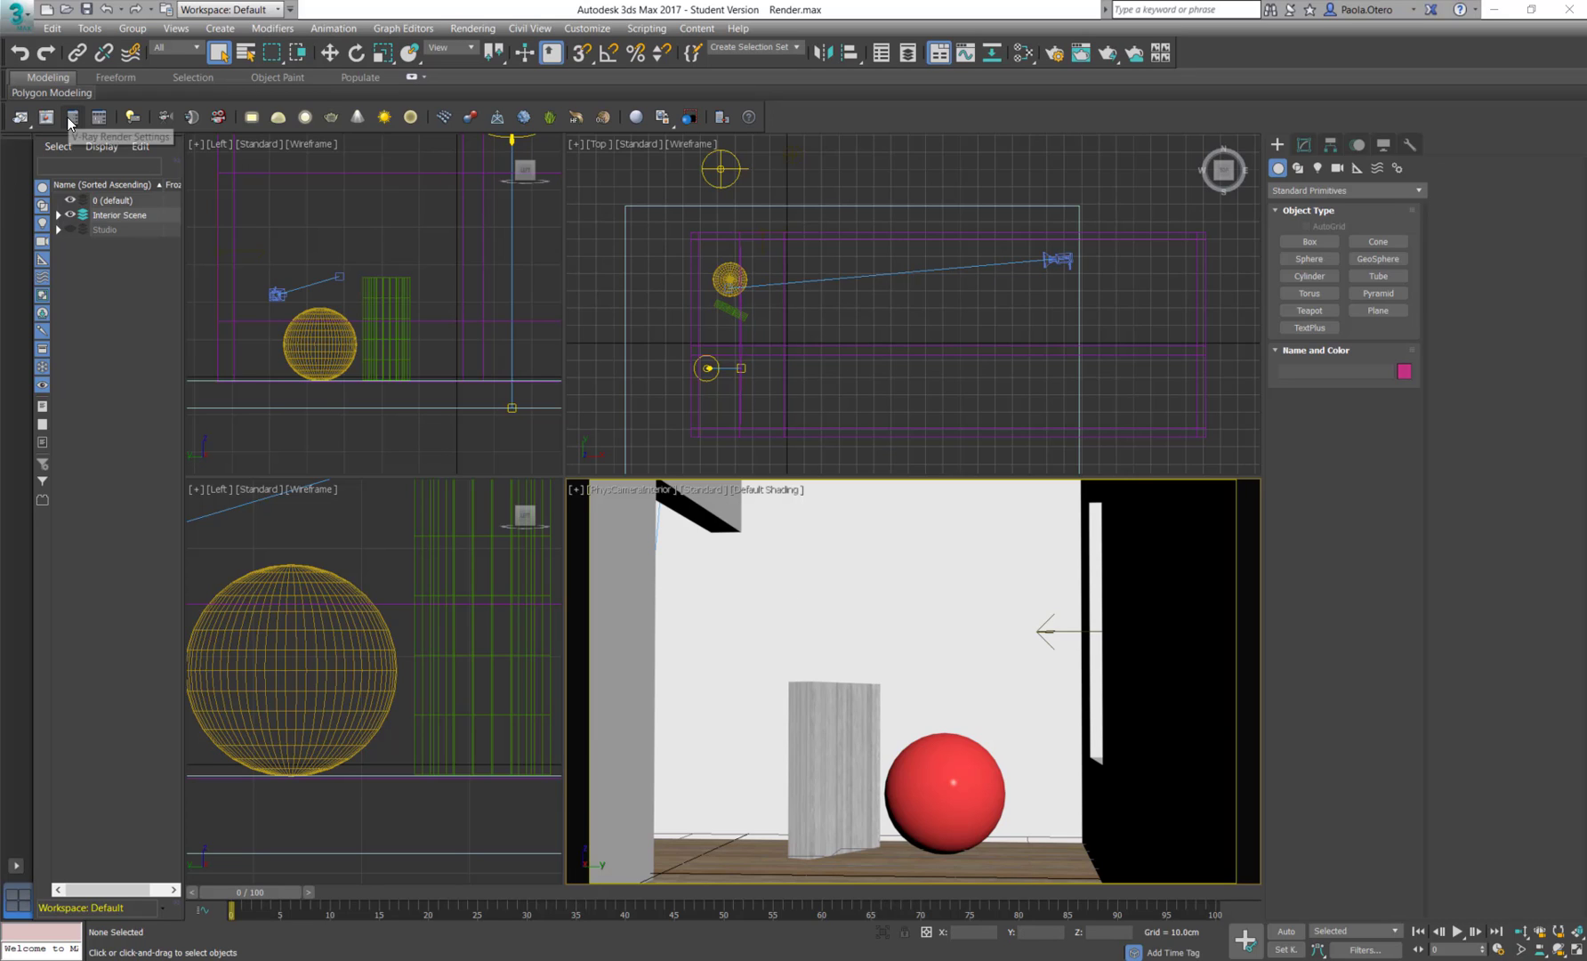
Step: Open V-Ray quick settings and try the ArchViz interior and ArchViz exterior presets
{"action": "left_click", "coordinate": [99, 117]}
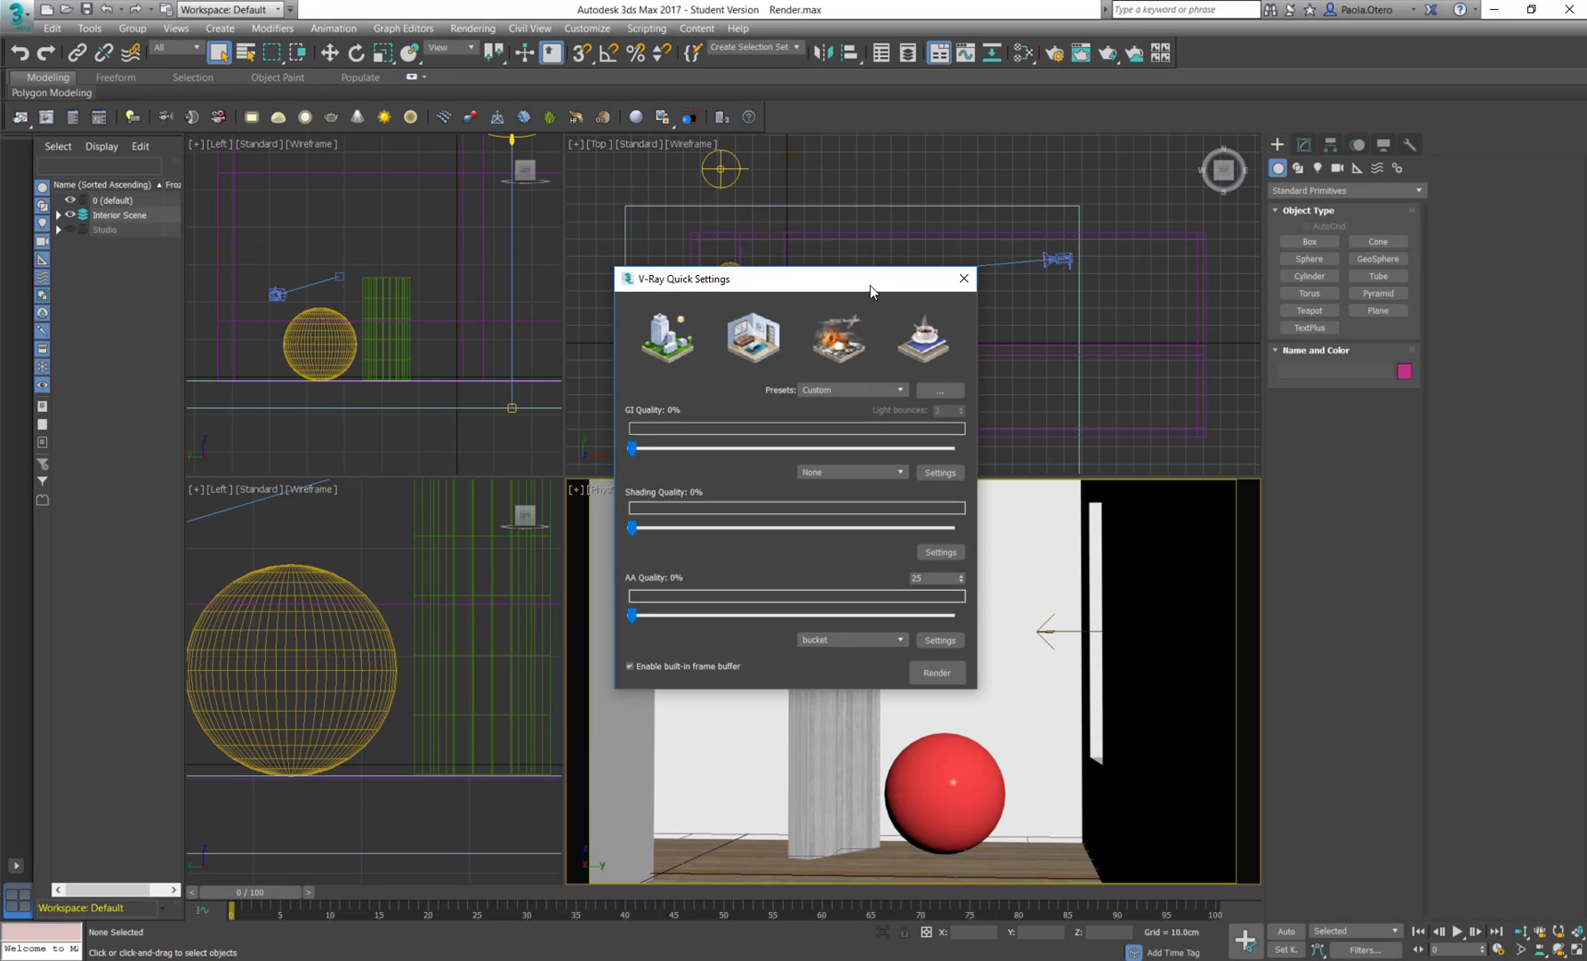
{"action": "left_click_drag", "start_coordinate": [868, 286], "coordinate": [888, 286]}
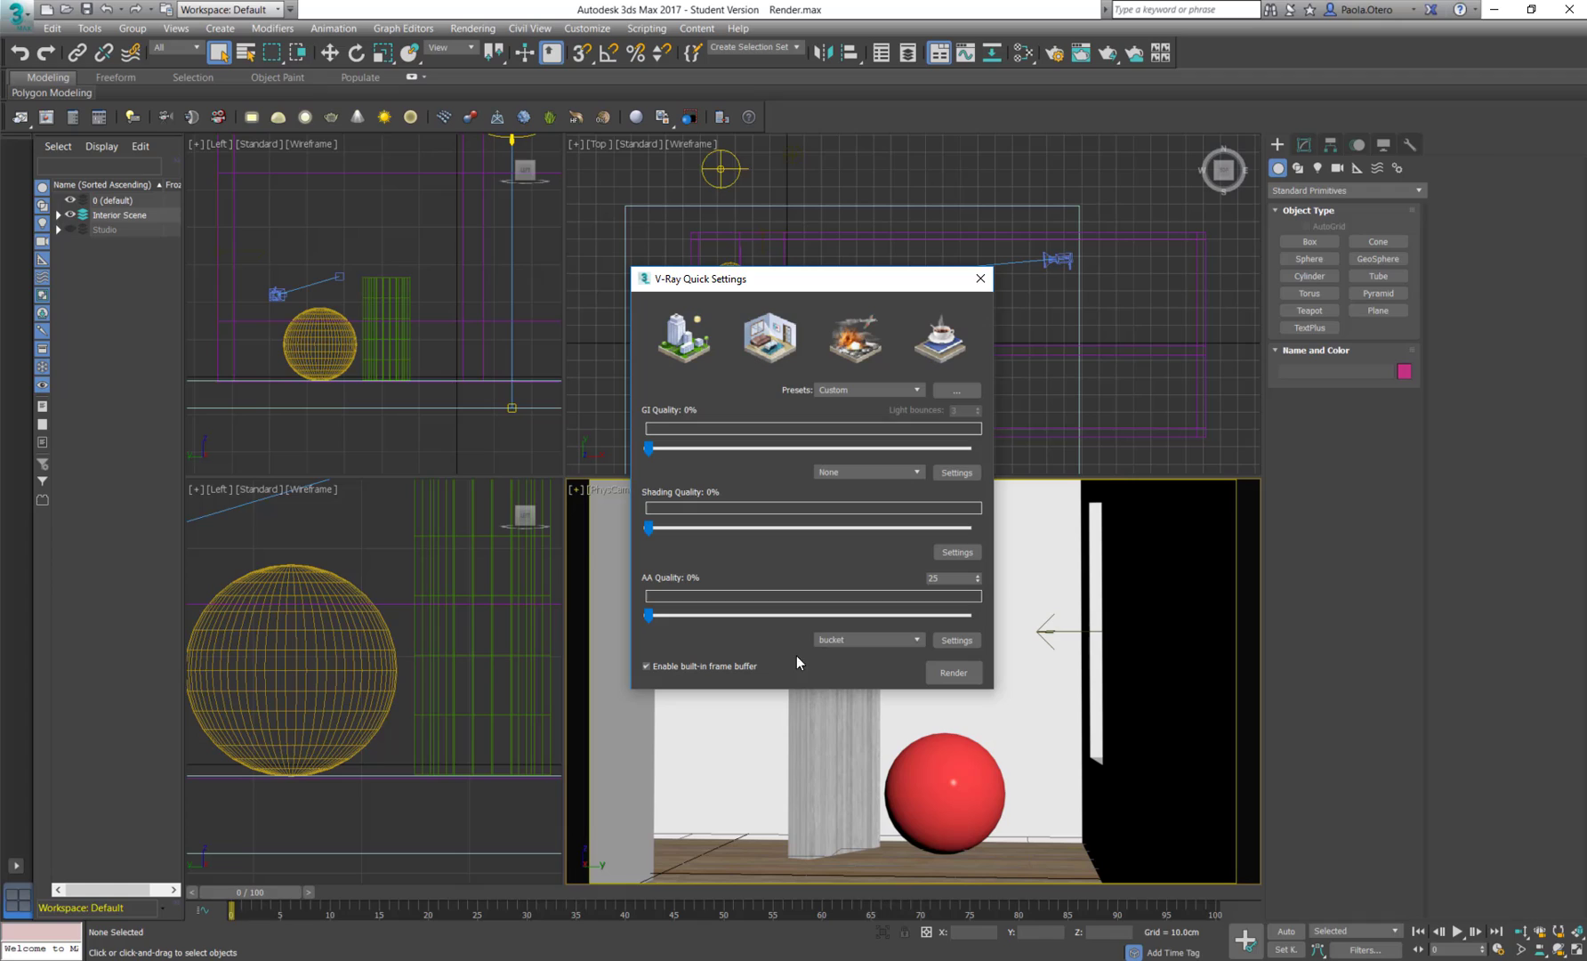
{"action": "left_click", "coordinate": [915, 390]}
{"action": "left_click", "coordinate": [894, 411]}
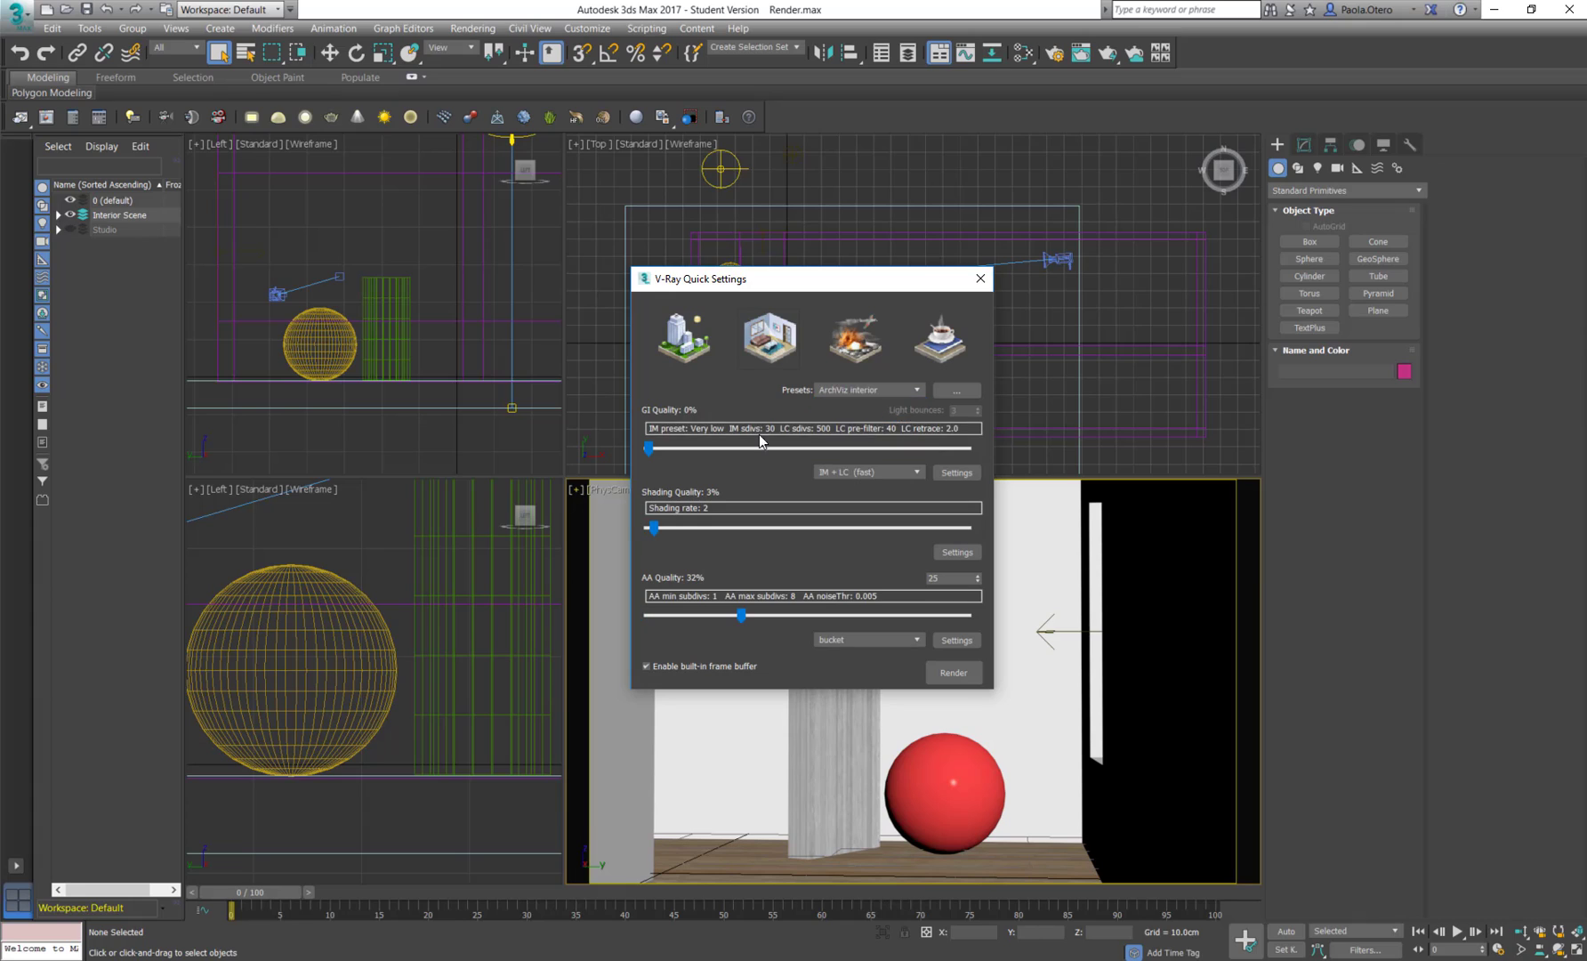
{"action": "left_click", "coordinate": [909, 392]}
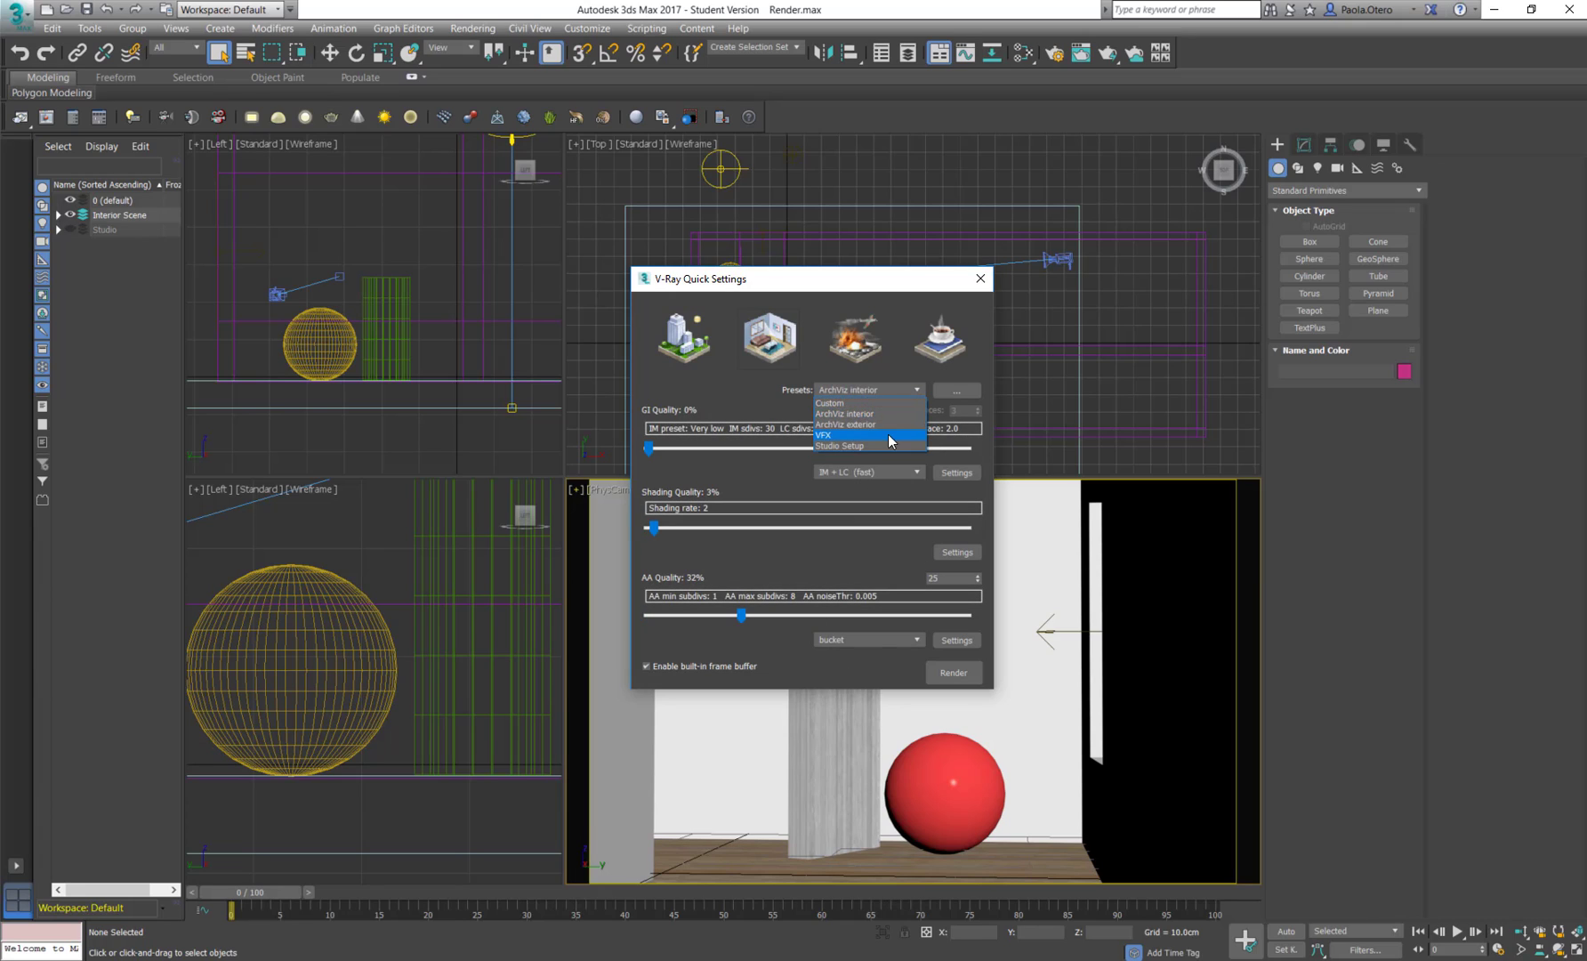
{"action": "left_click", "coordinate": [888, 425]}
Step: Try the VFX preset, then settle on the Studio Setup preset
{"action": "left_click", "coordinate": [904, 391]}
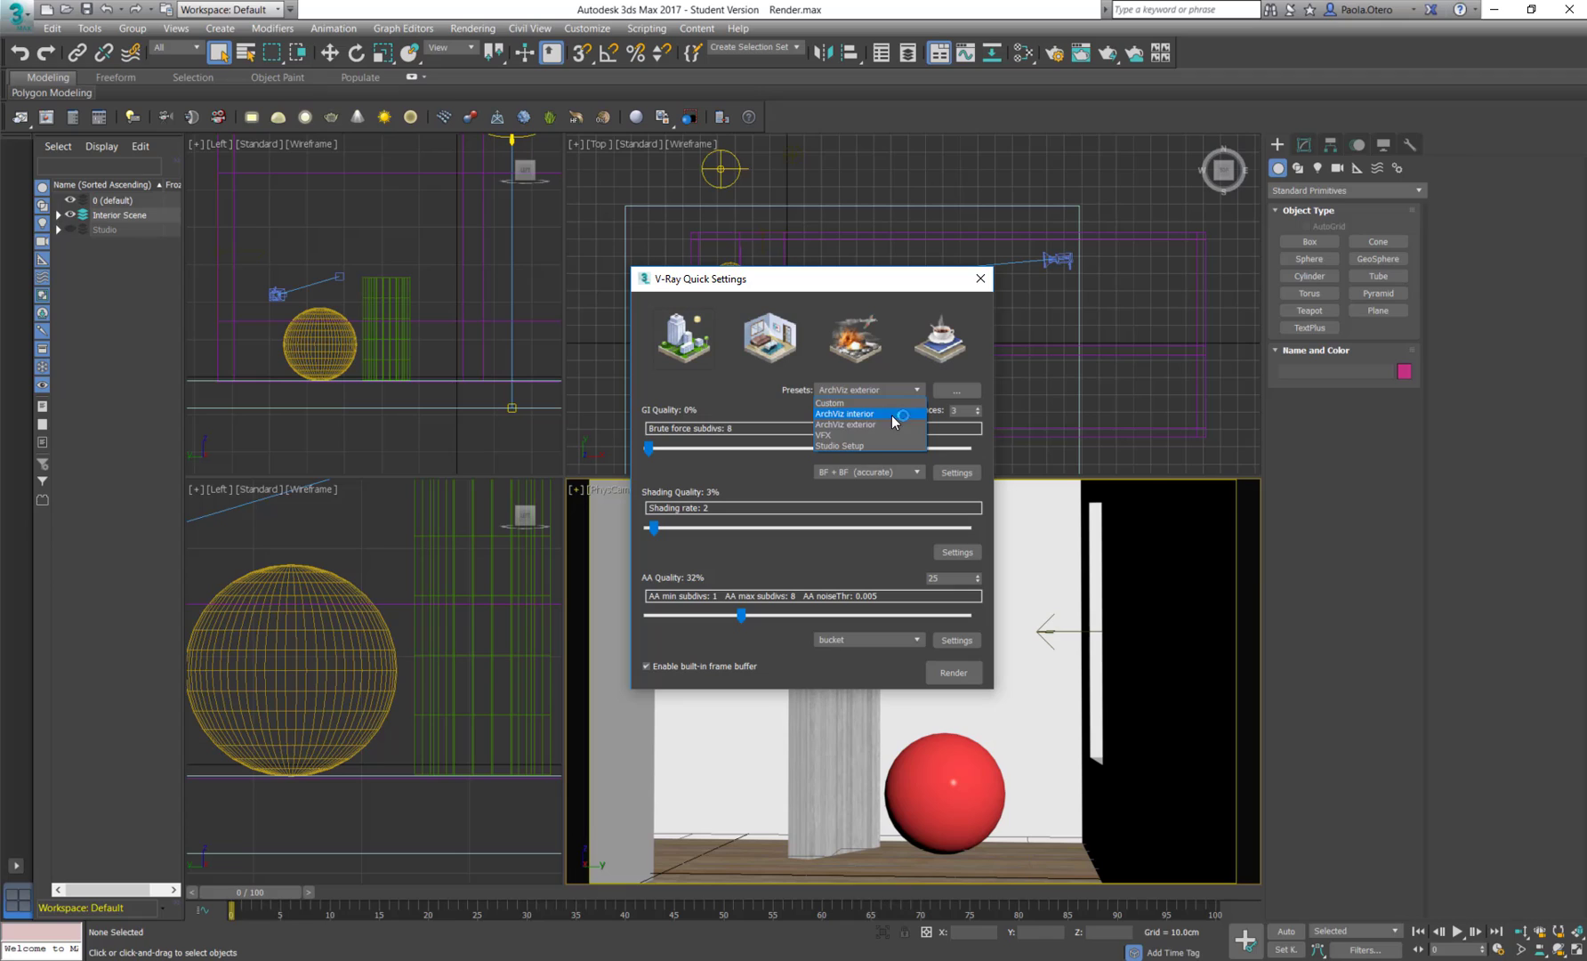
{"action": "left_click", "coordinate": [893, 435]}
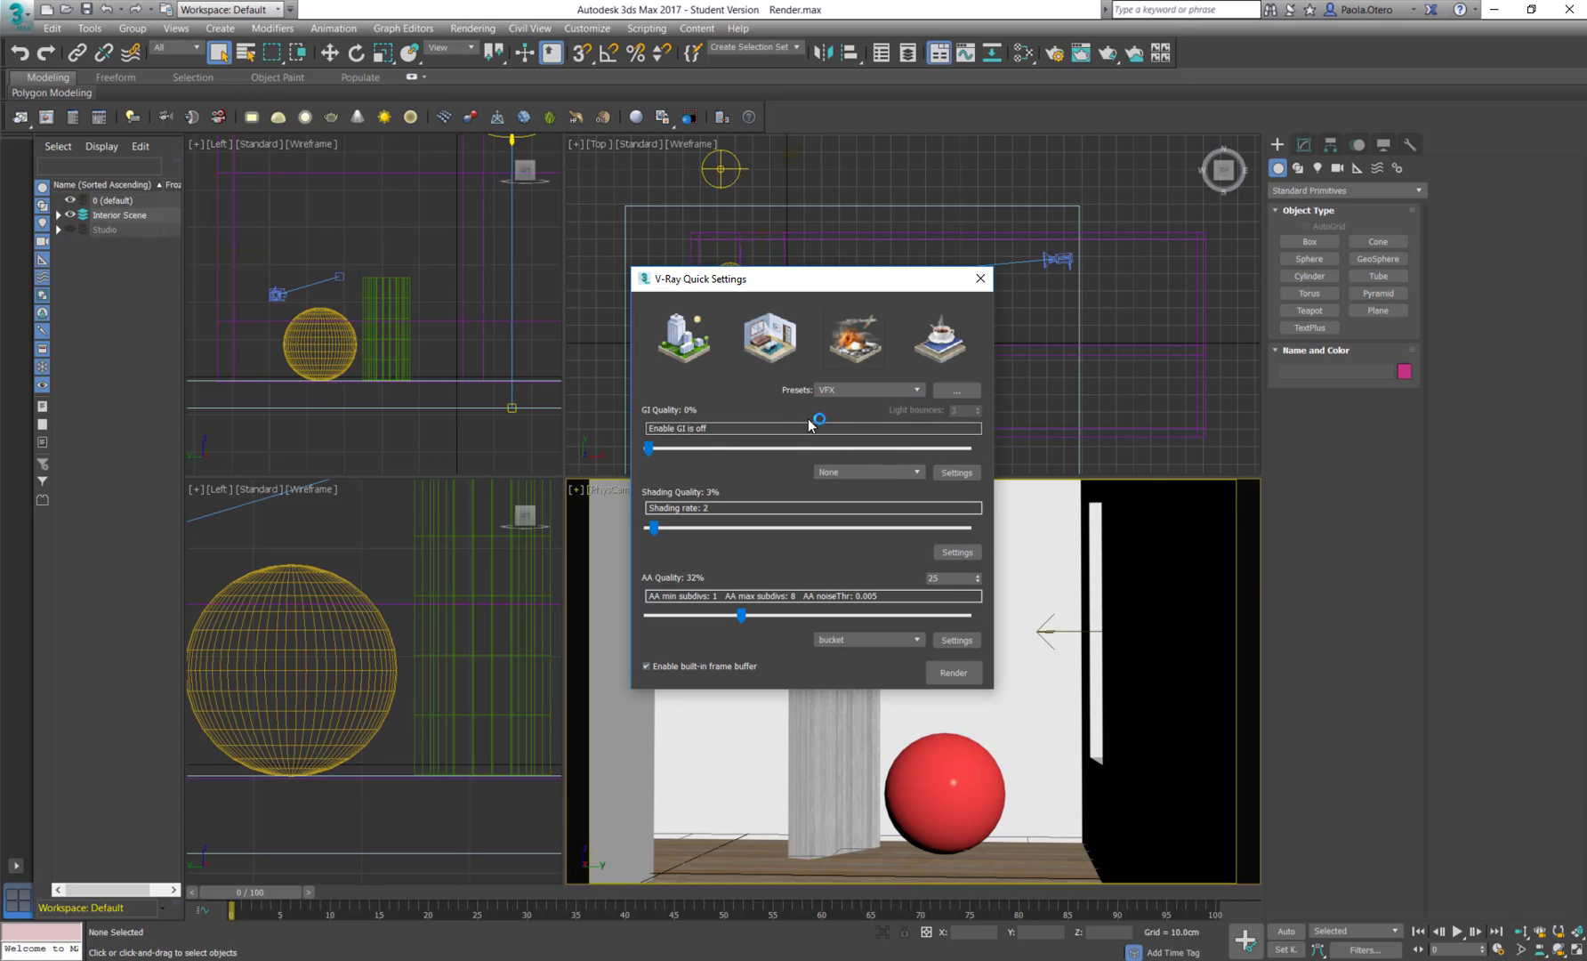
{"action": "left_click", "coordinate": [909, 389]}
{"action": "left_click", "coordinate": [882, 445]}
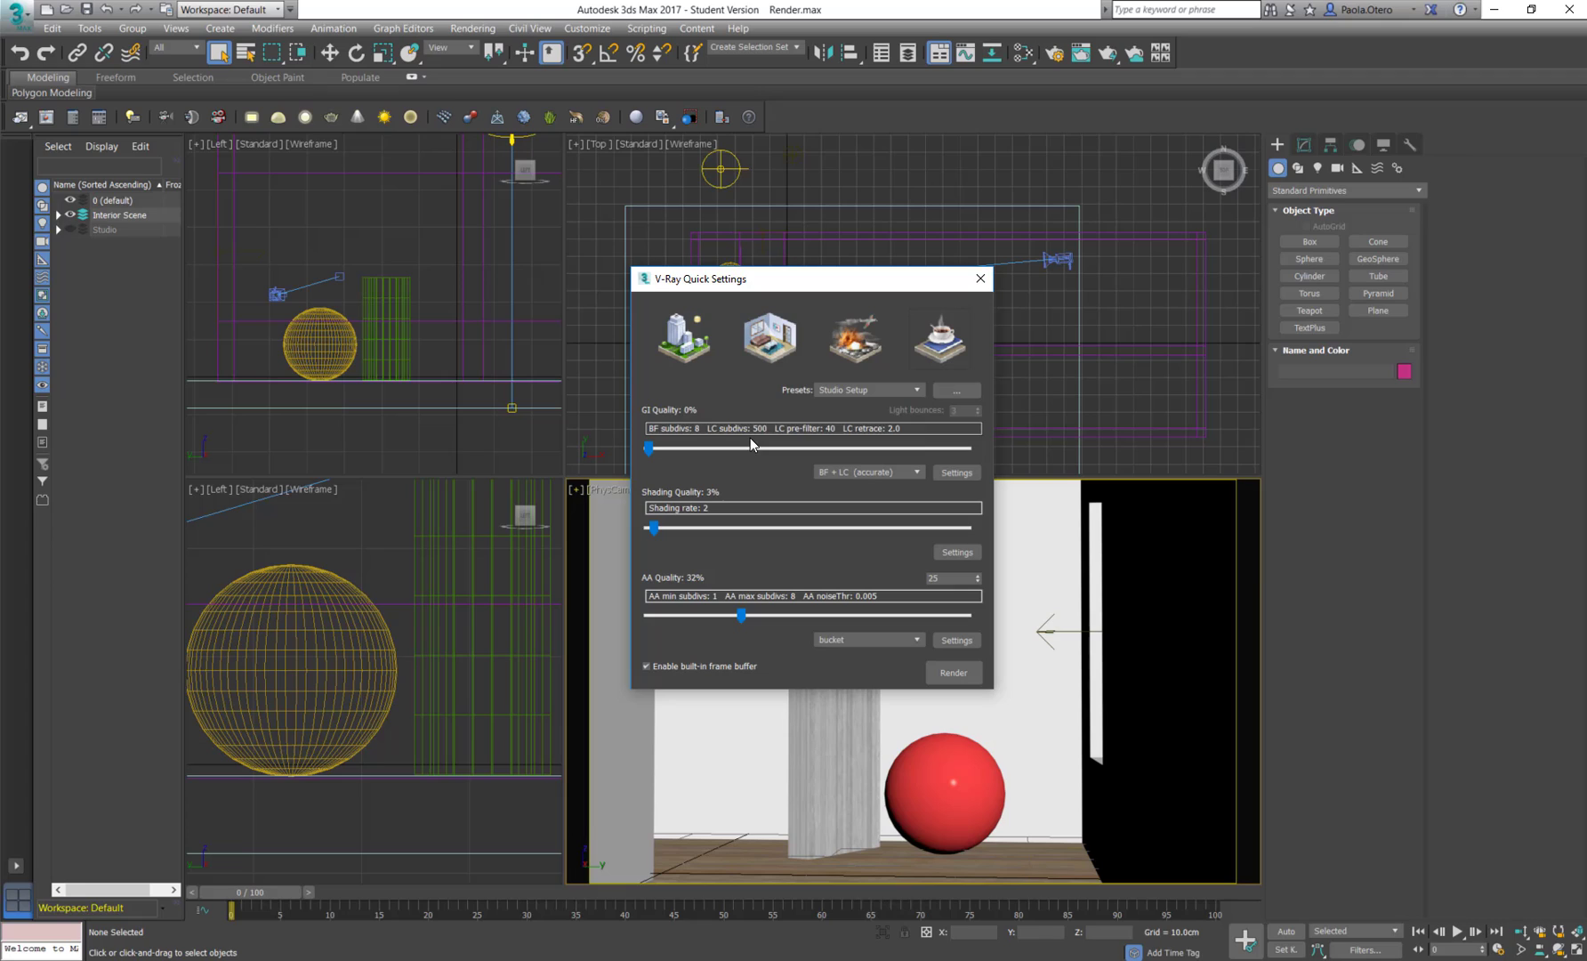
{"action": "left_click", "coordinate": [875, 389]}
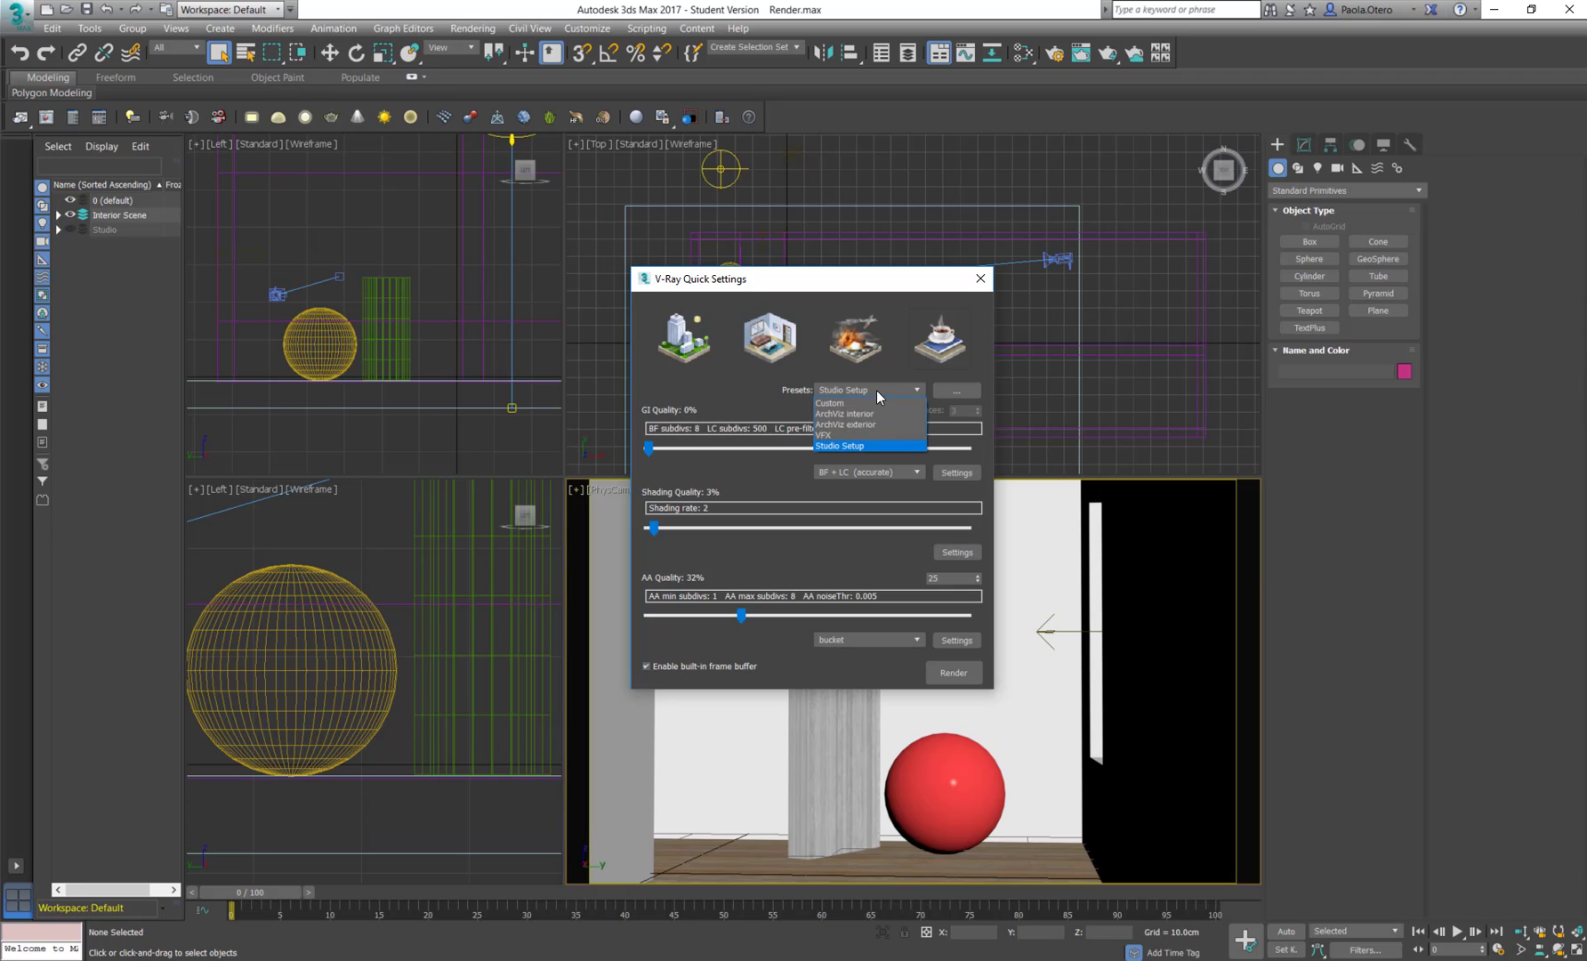
{"action": "left_click", "coordinate": [773, 417]}
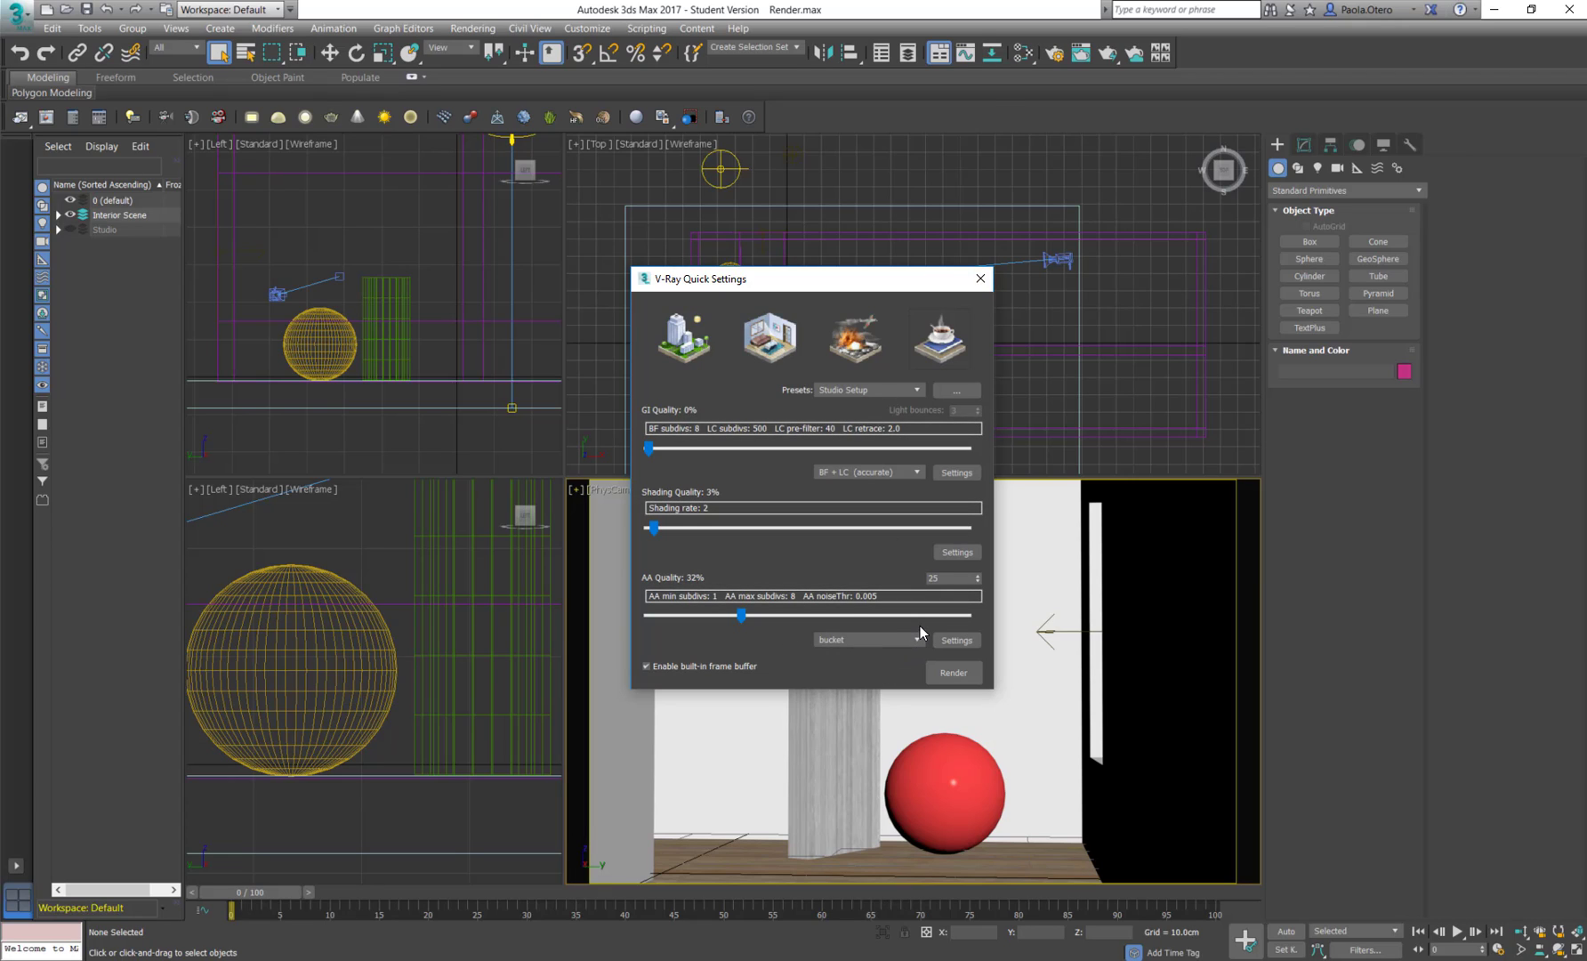
Step: Close quick settings, bring up the last V-Ray frame buffer and move it right and down
{"action": "left_click", "coordinate": [980, 278]}
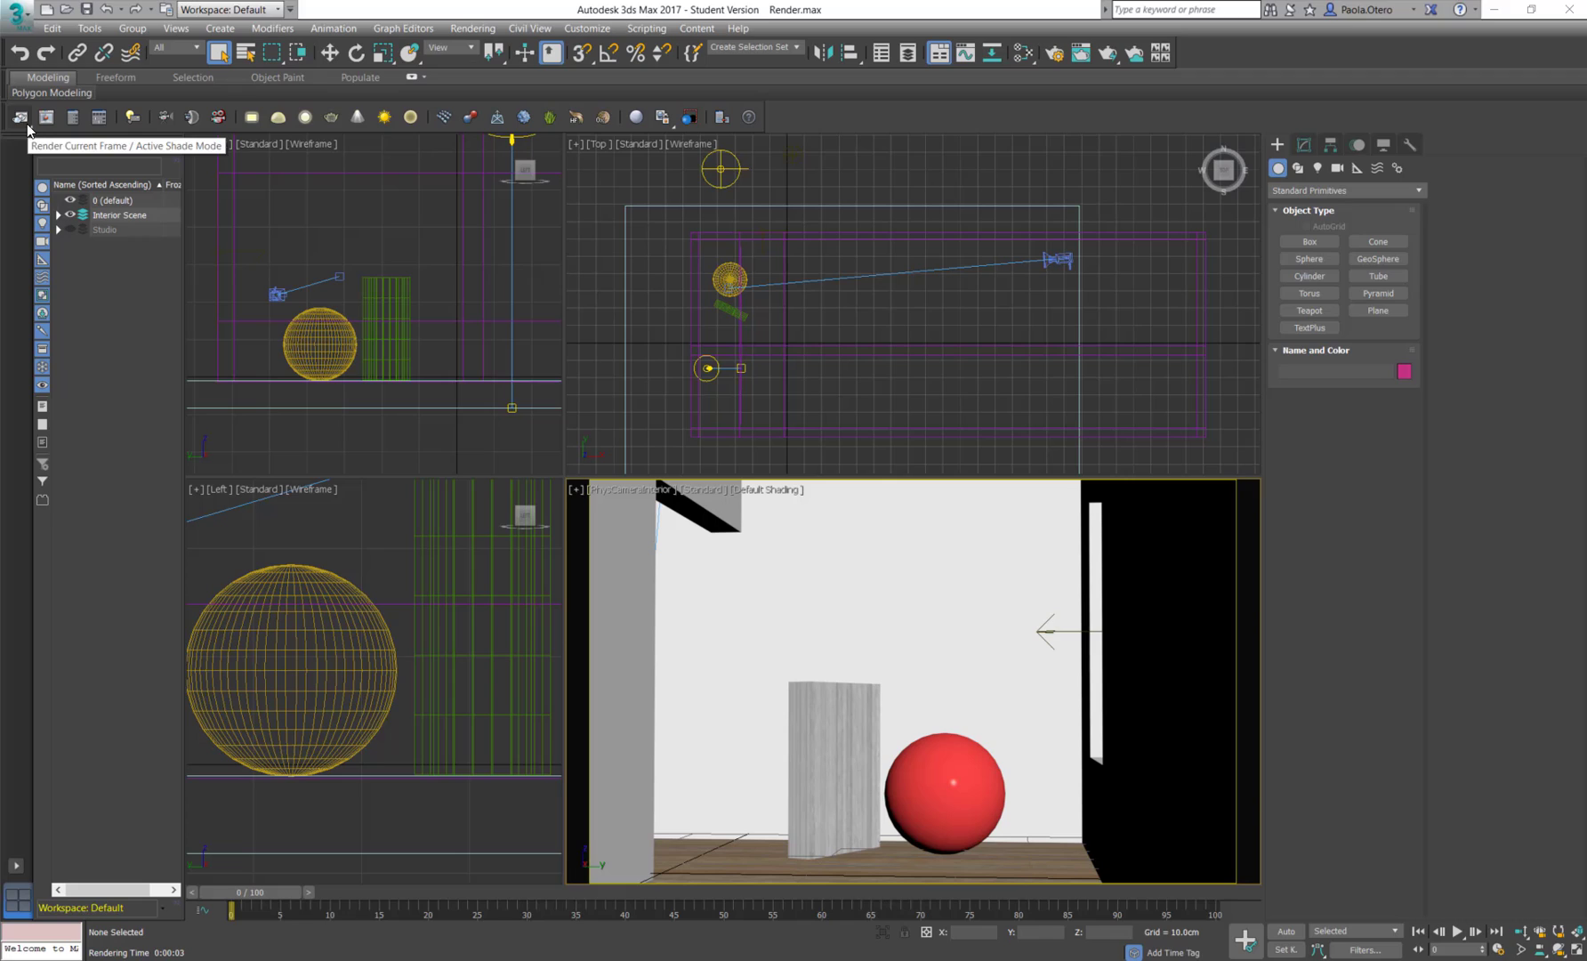
{"action": "mouse_move", "coordinate": [23, 121]}
{"action": "left_mouse_down"}
{"action": "mouse_move", "coordinate": [25, 175]}
{"action": "mouse_move", "coordinate": [36, 136]}
{"action": "left_mouse_up"}
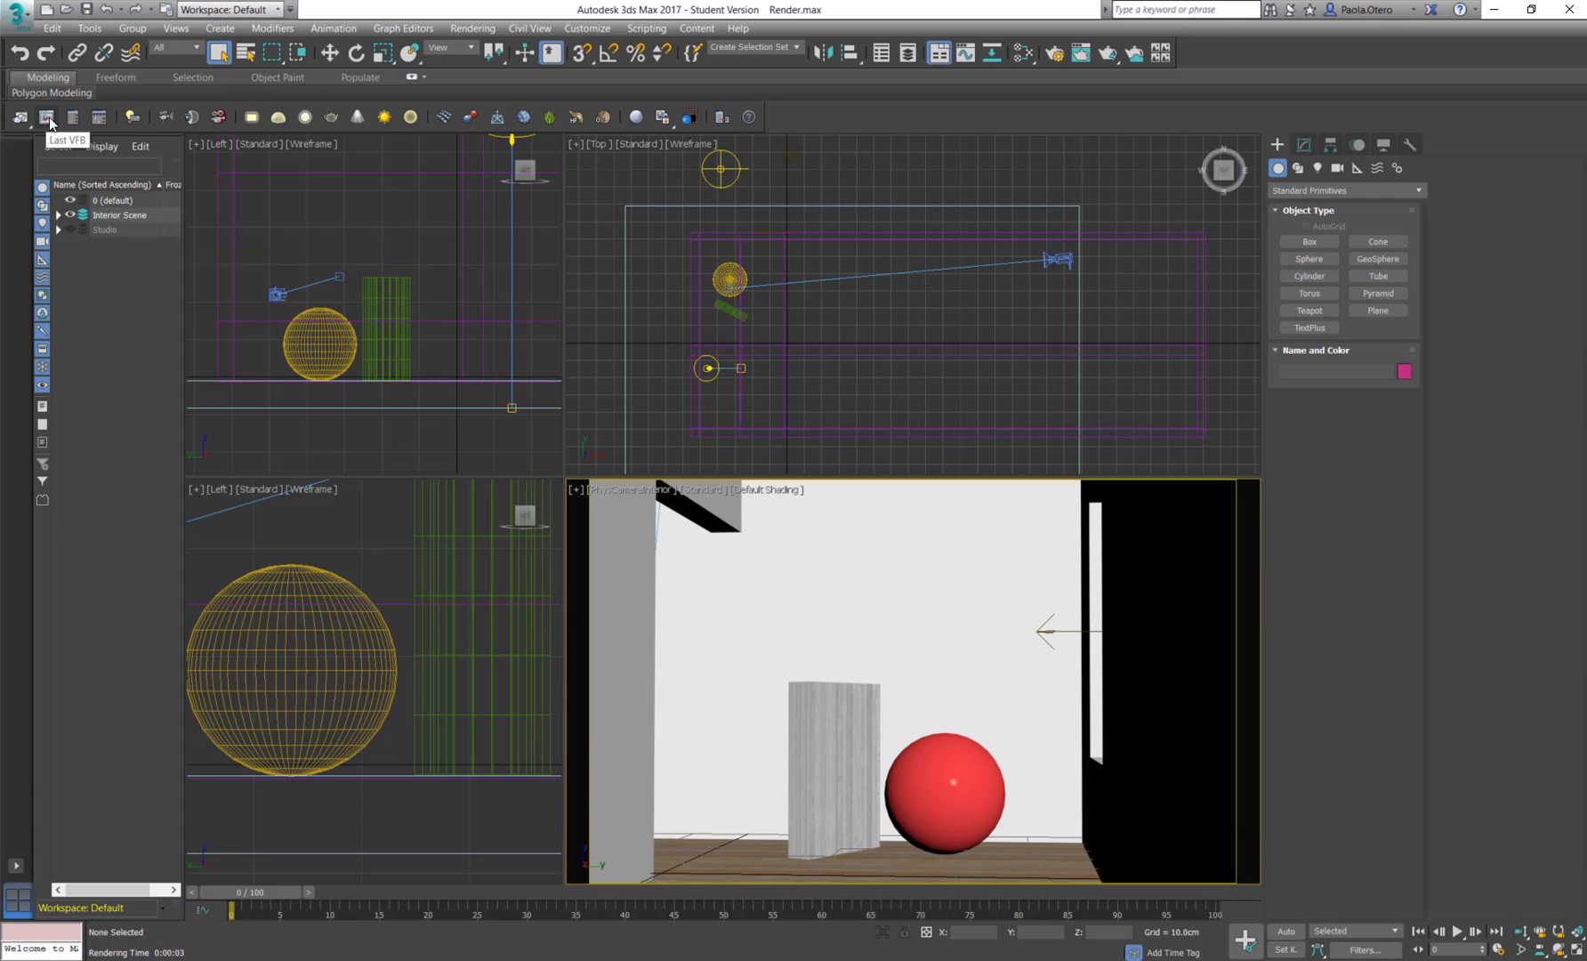
{"action": "left_click", "coordinate": [47, 119]}
{"action": "left_click_drag", "start_coordinate": [357, 271], "coordinate": [510, 292]}
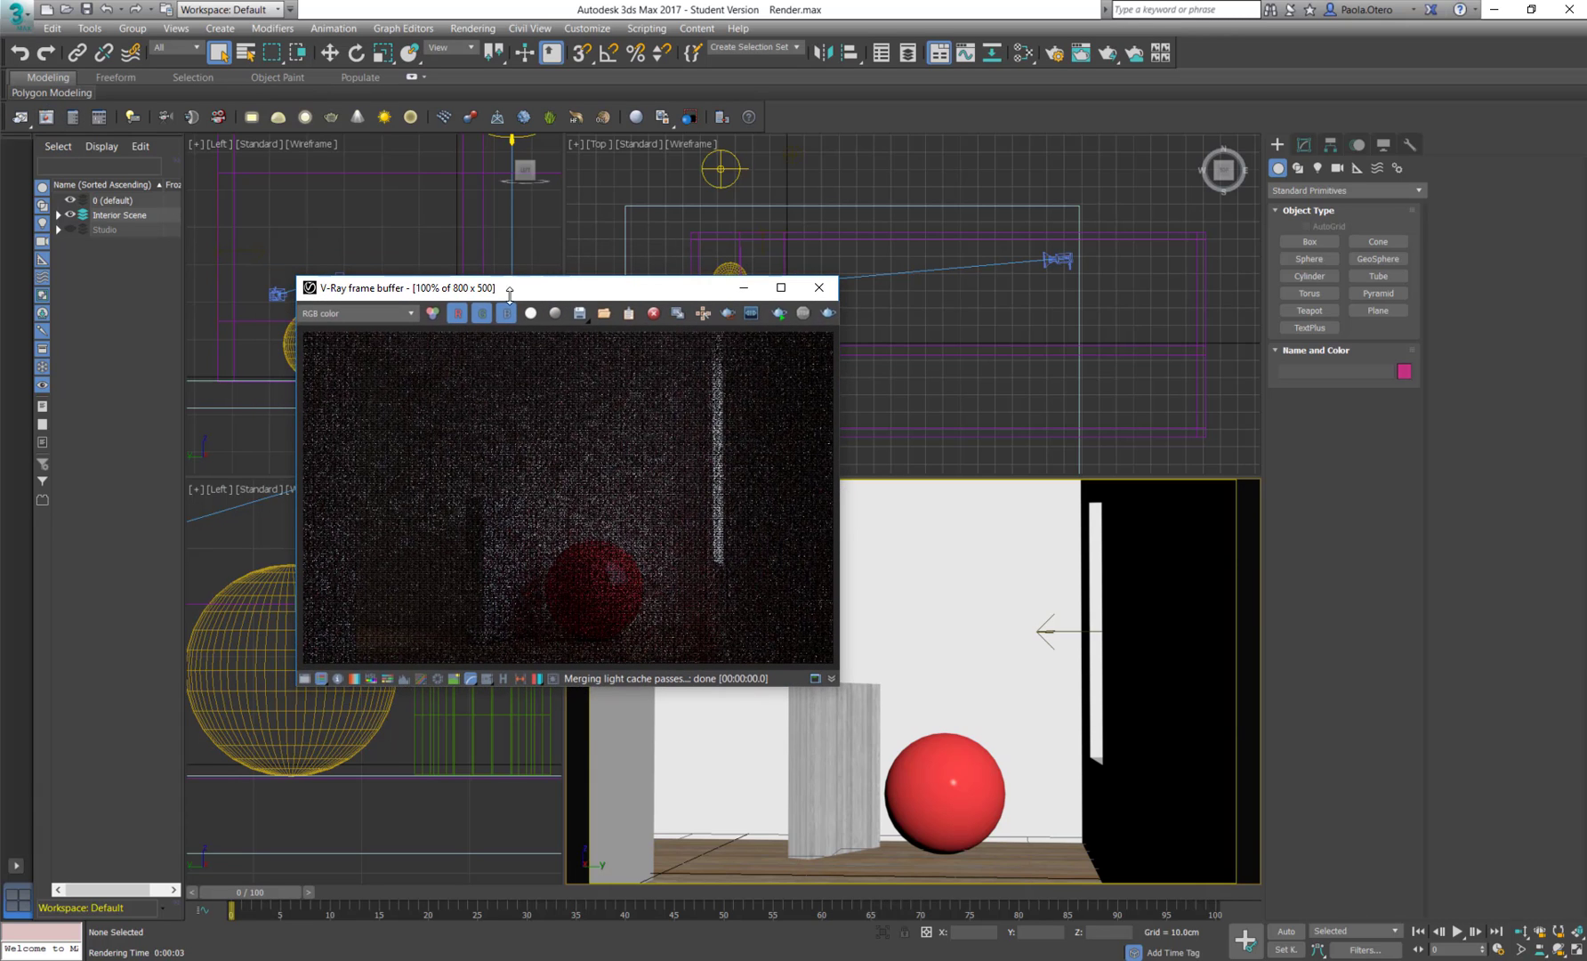
Step: Restart the render in the frame buffer, stop it, and start an interactive progressive render
{"action": "left_click", "coordinate": [827, 313]}
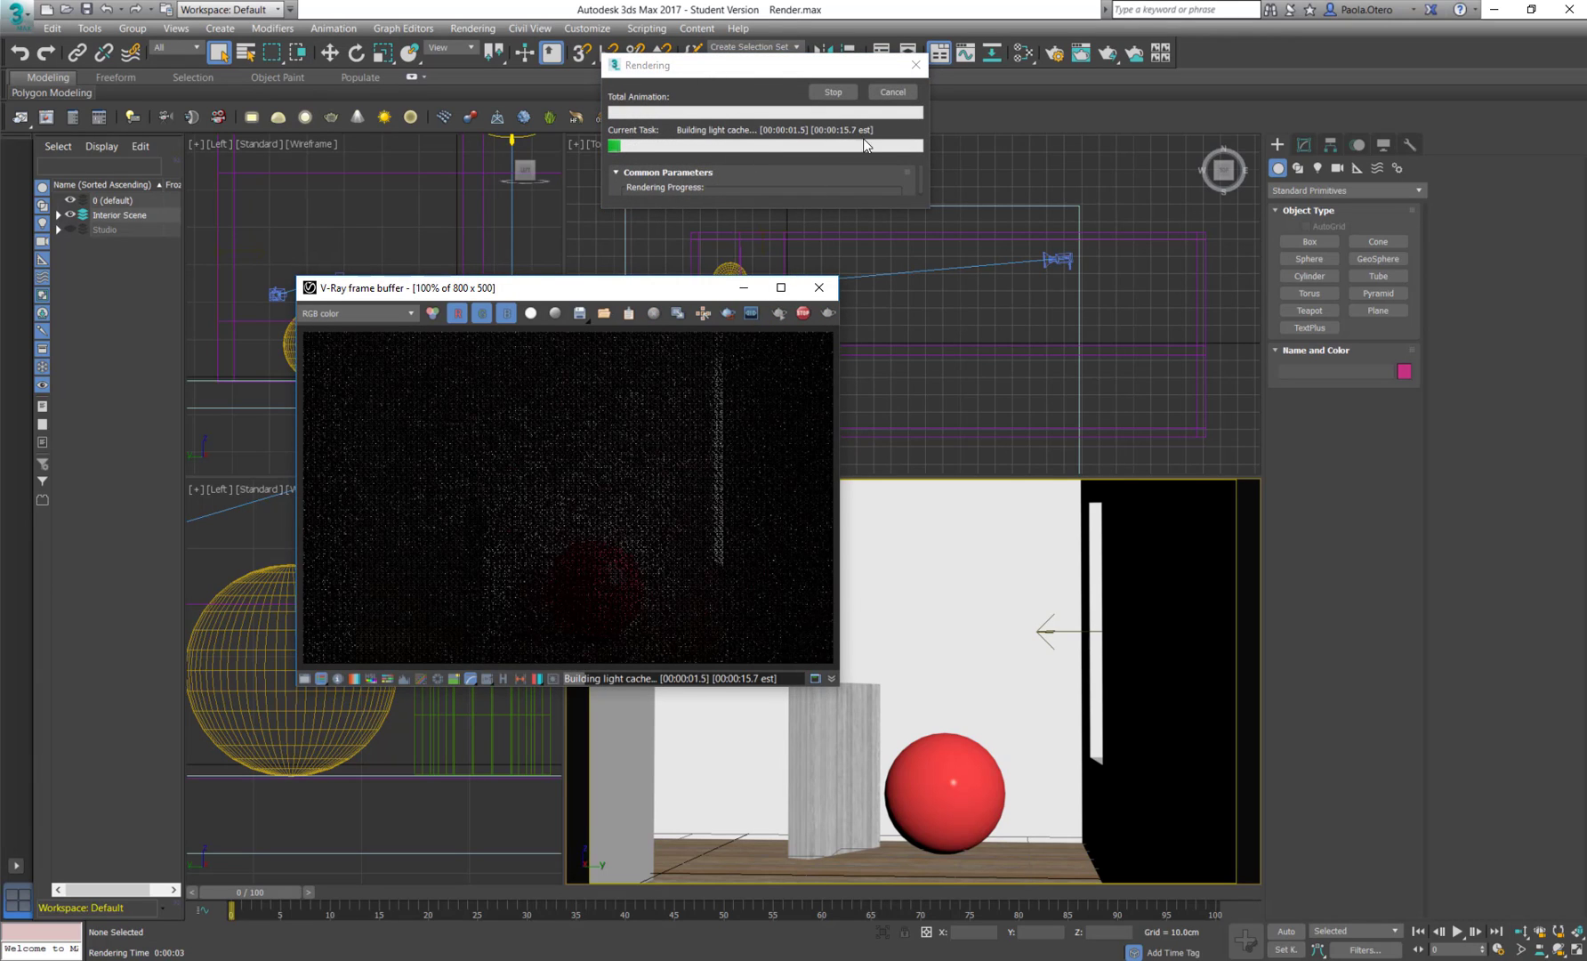
{"action": "left_click", "coordinate": [840, 95]}
{"action": "left_click", "coordinate": [778, 314]}
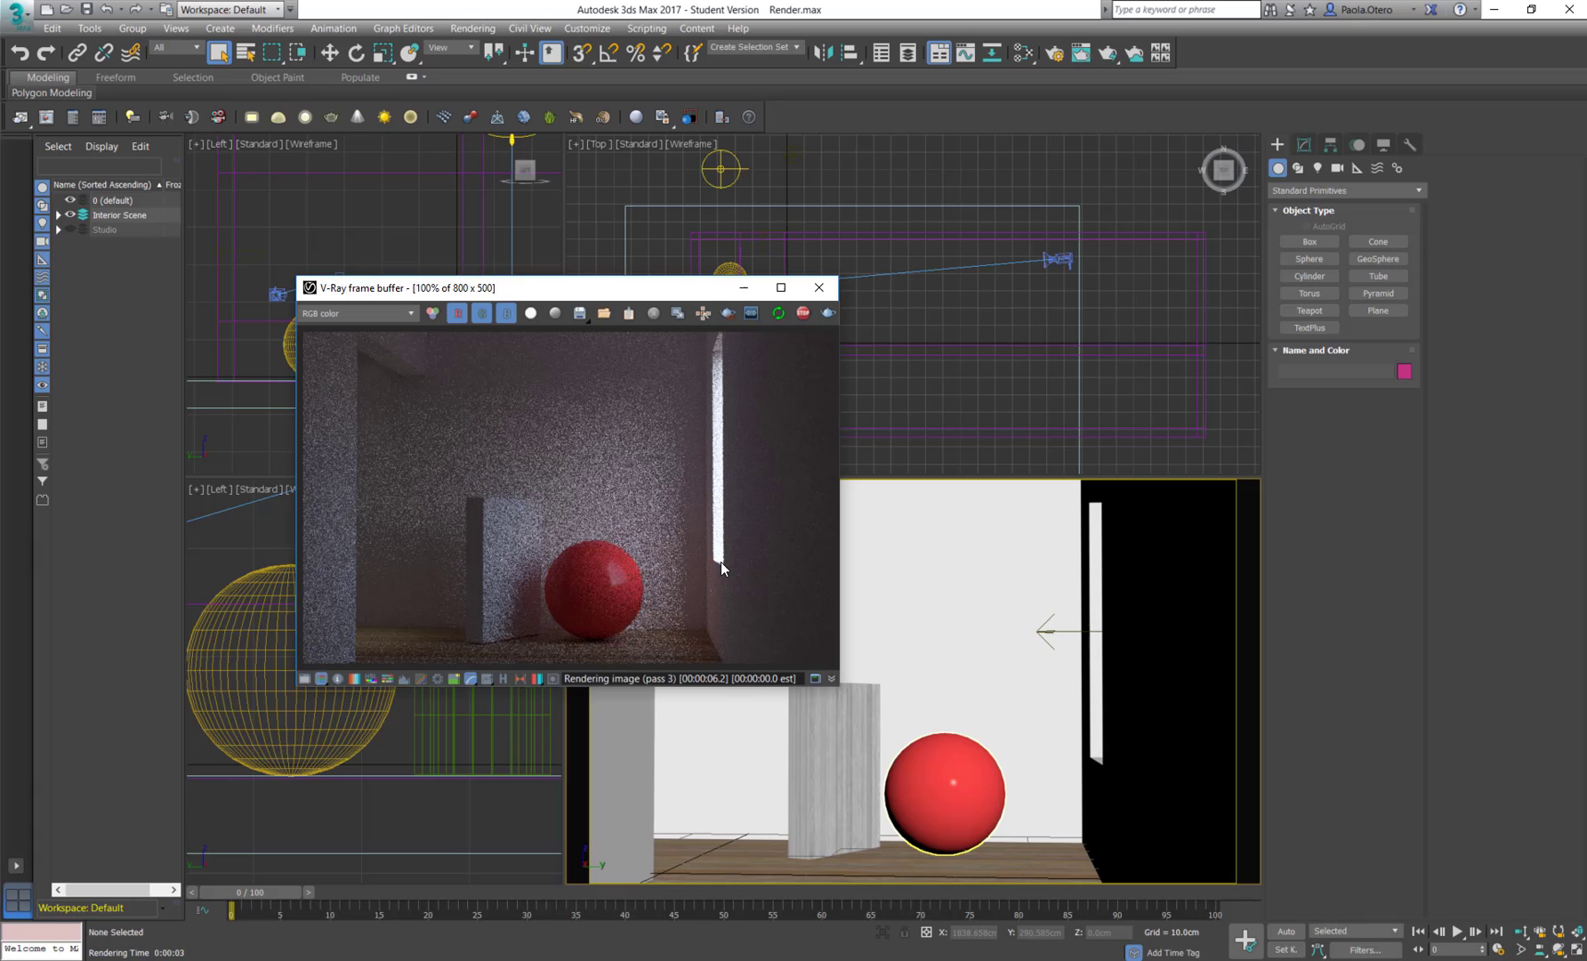
Step: Keep the RGB channel, render only a box around the red sphere, then return to full-image rendering
{"action": "left_click", "coordinate": [361, 313]}
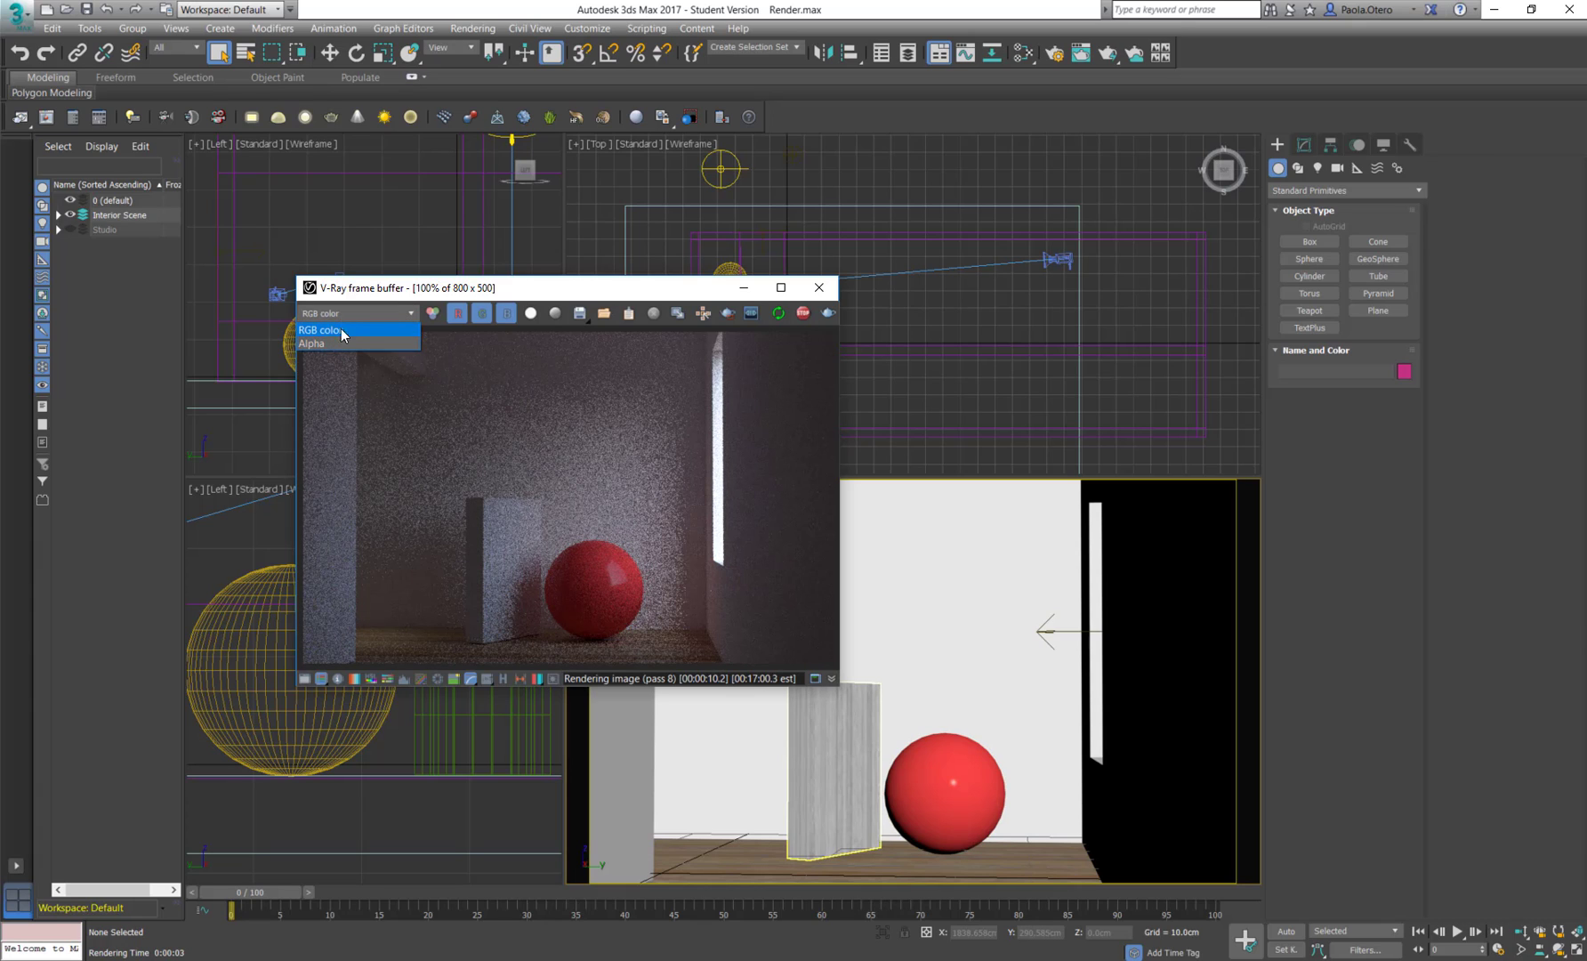
{"action": "left_click", "coordinate": [697, 310]}
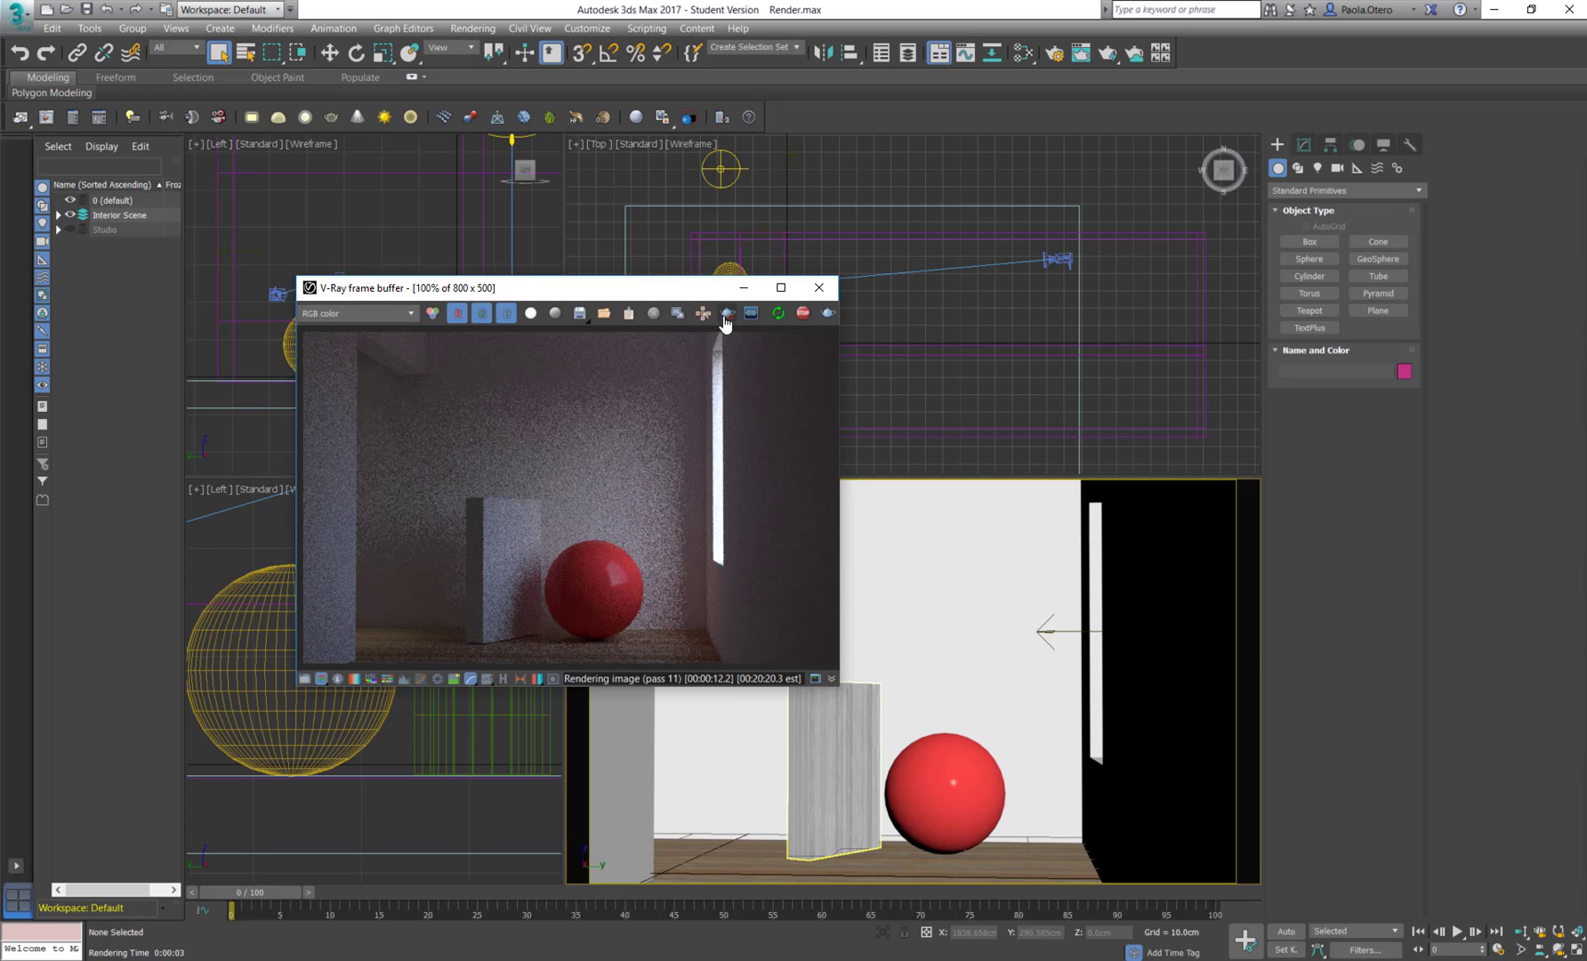
{"action": "left_click", "coordinate": [727, 313]}
{"action": "left_click_drag", "start_coordinate": [667, 503], "coordinate": [490, 623]}
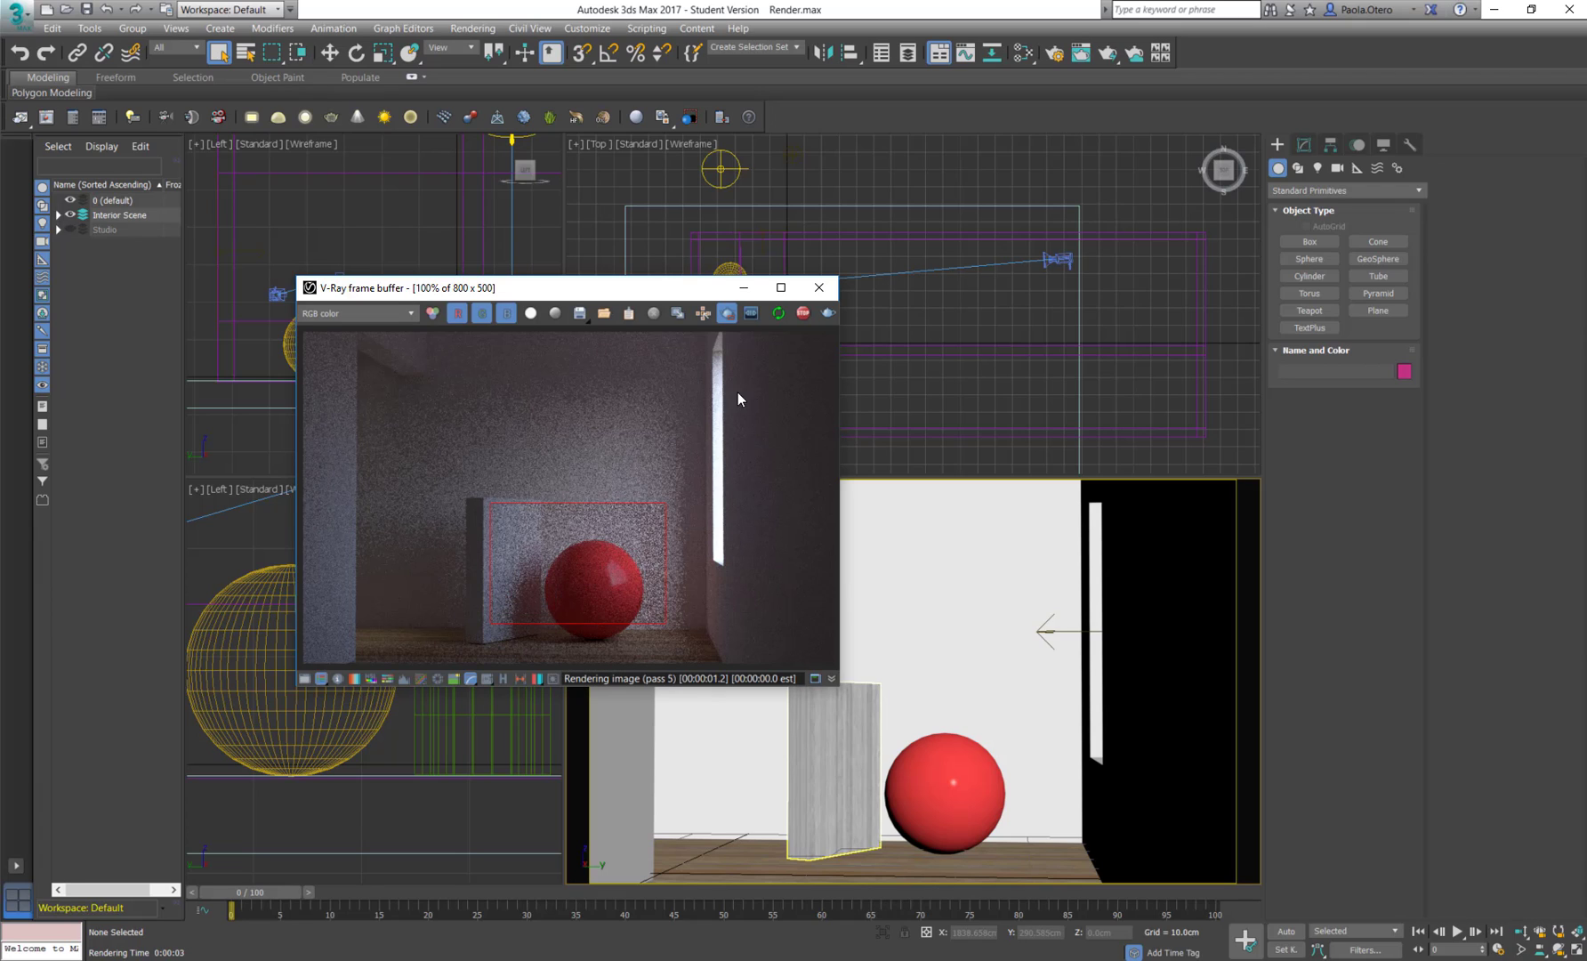
{"action": "left_click", "coordinate": [703, 313]}
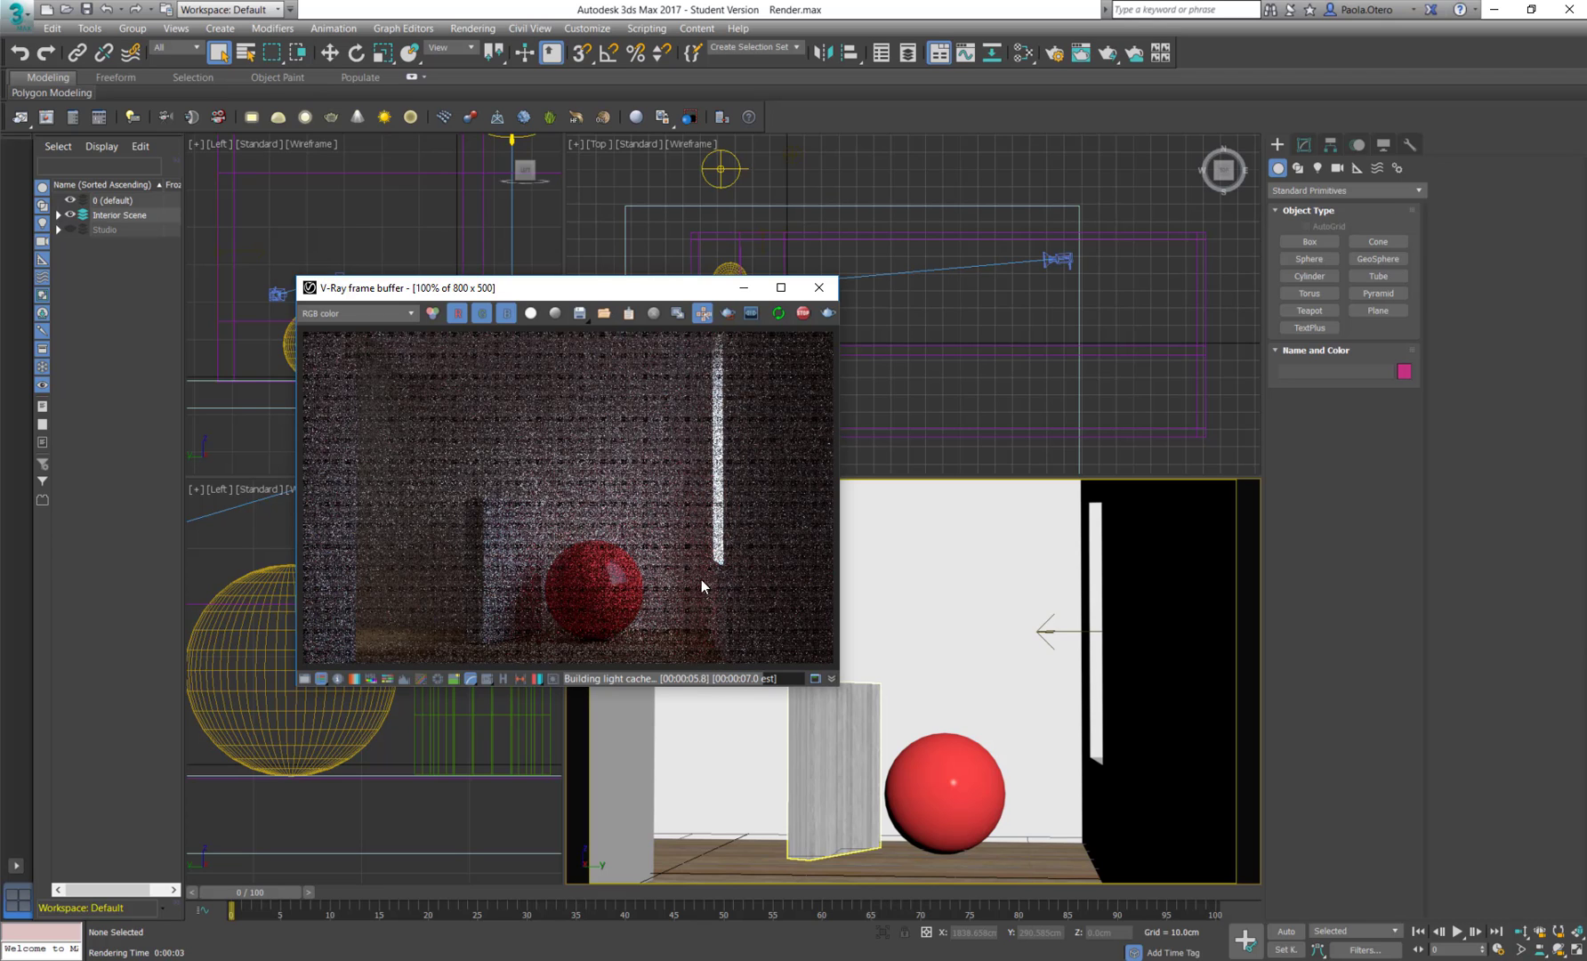
{"action": "left_click", "coordinate": [703, 313]}
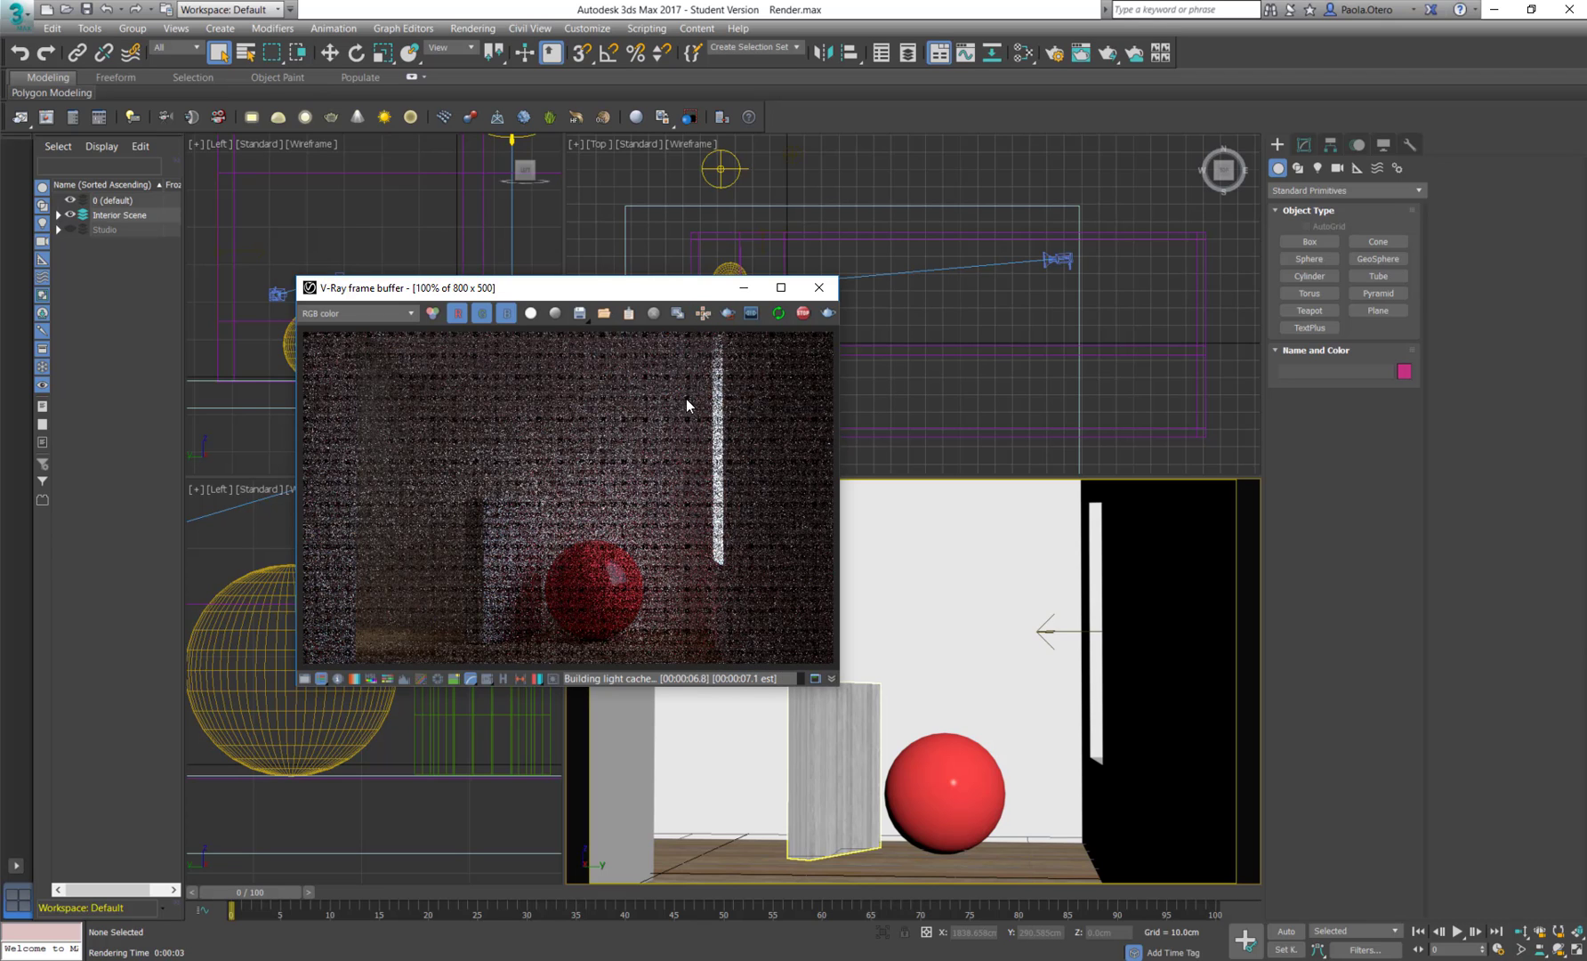
{"action": "left_click", "coordinate": [805, 314]}
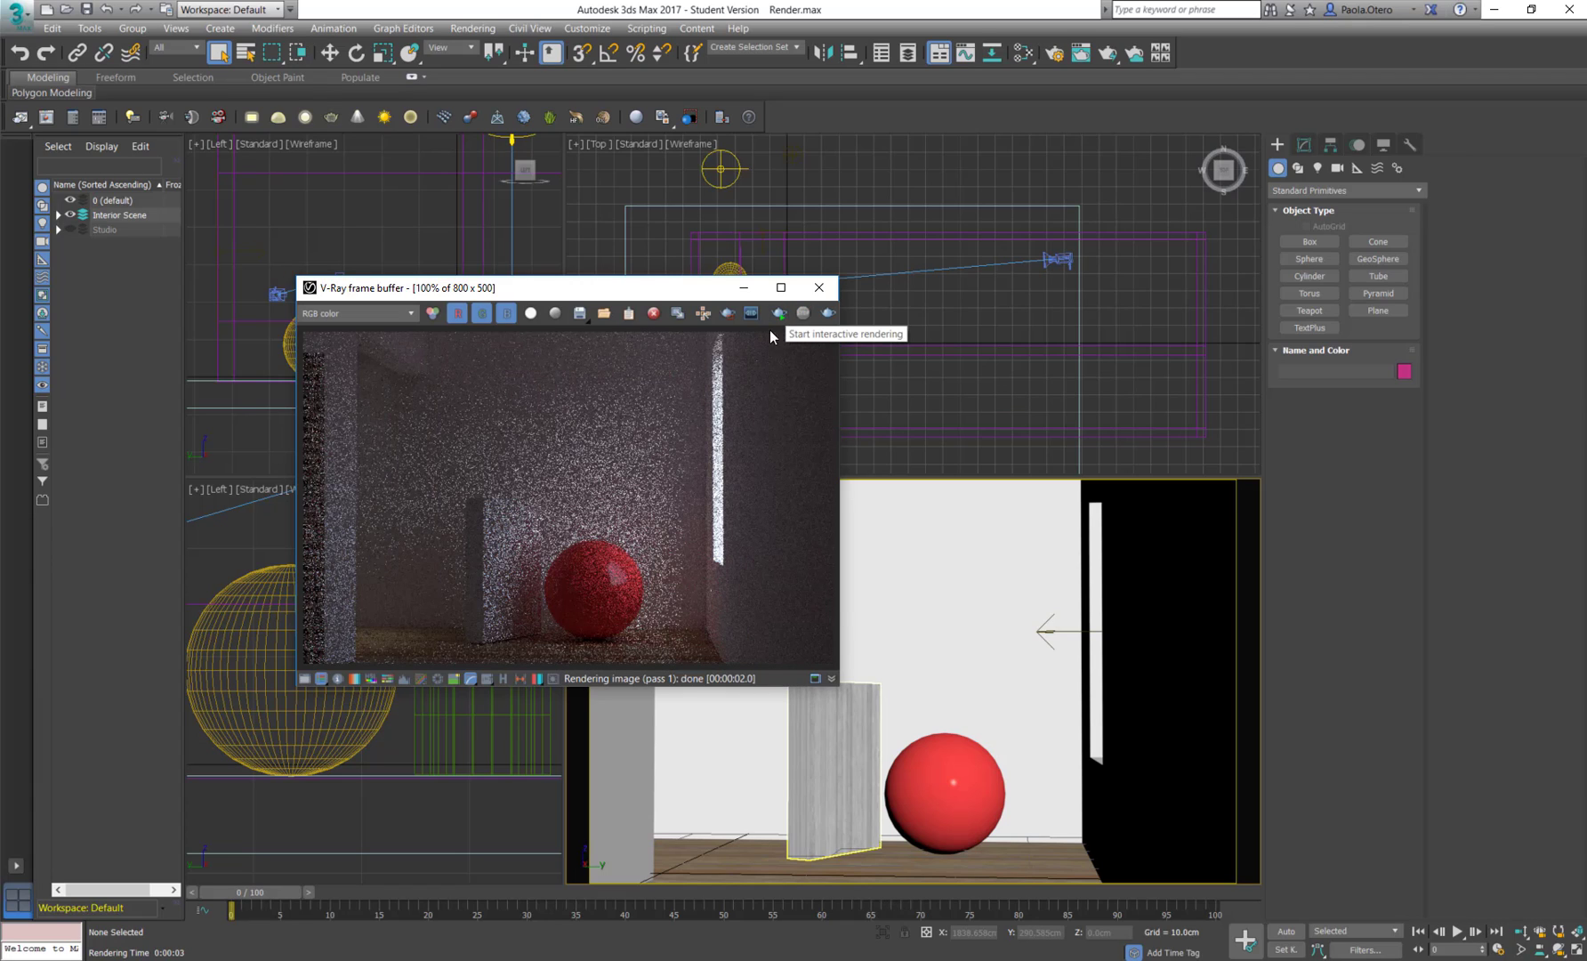
{"action": "left_click", "coordinate": [579, 313]}
{"action": "left_click", "coordinate": [691, 361]}
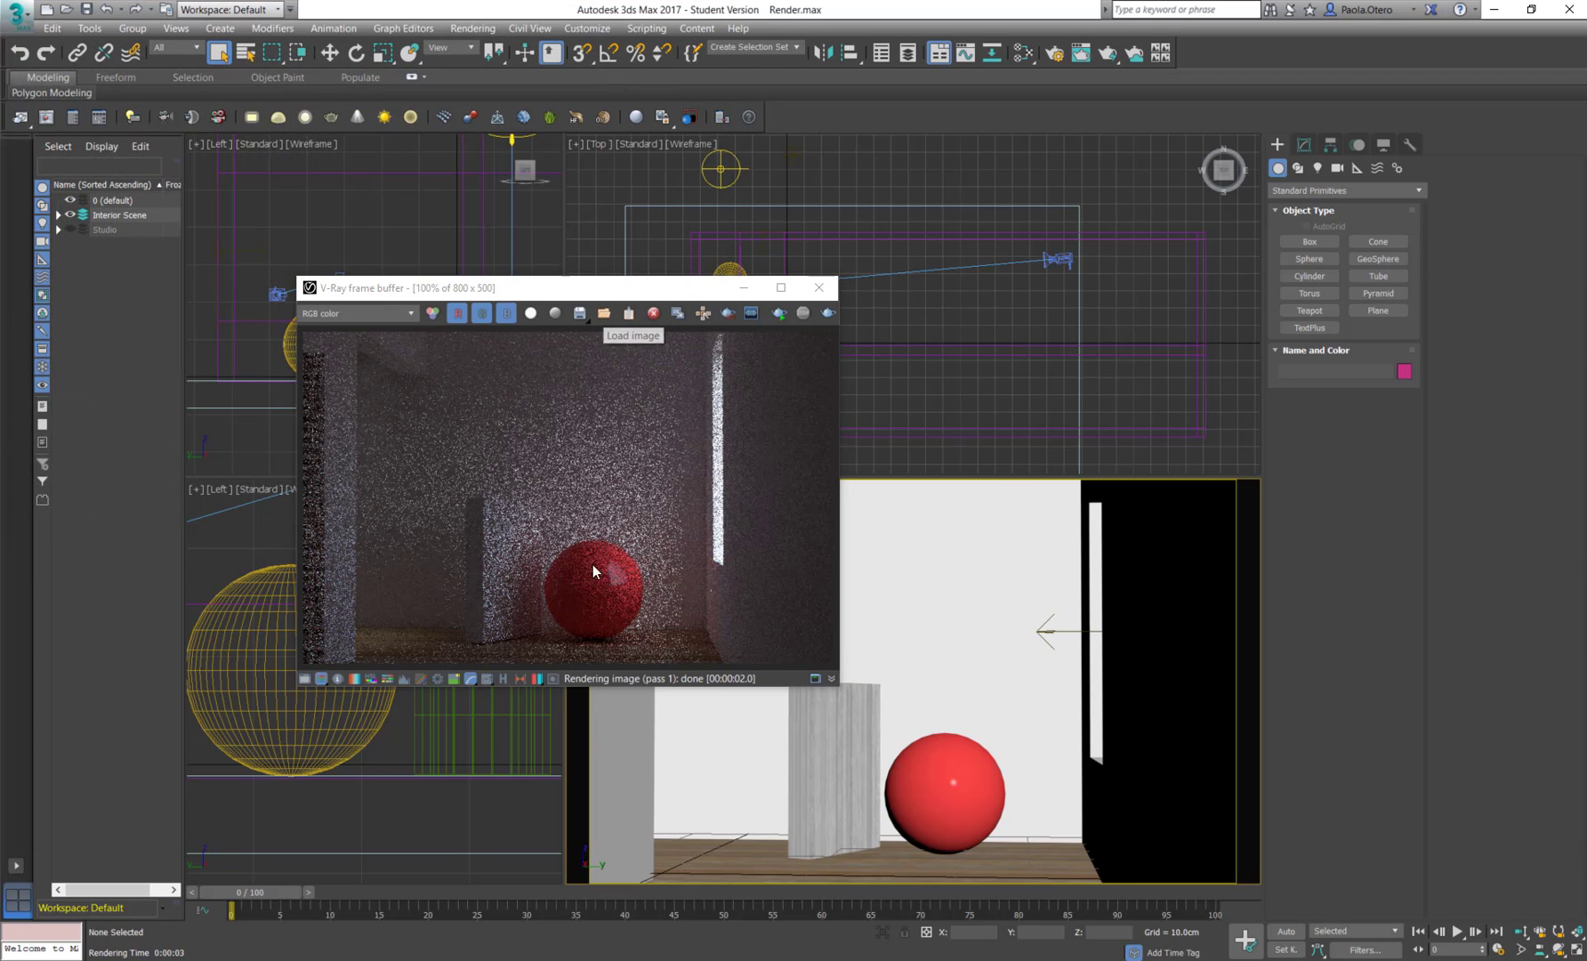
Step: Show the frame buffer's colour corrections list and briefly expand the Exposure rollout
{"action": "left_click", "coordinate": [305, 682]}
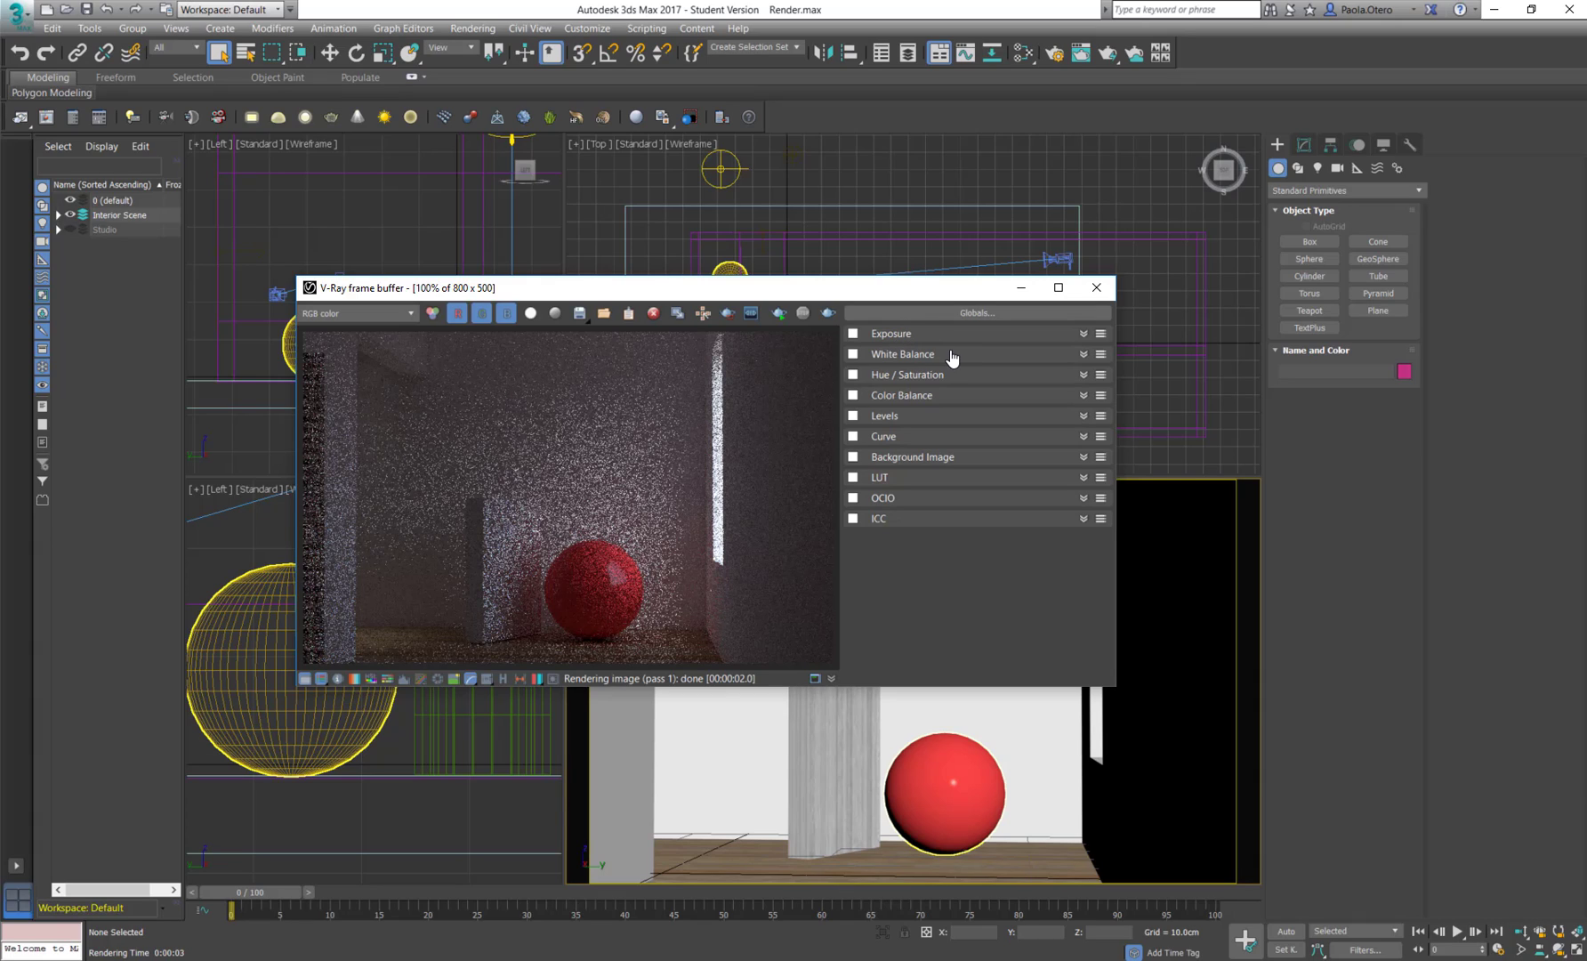
{"action": "left_click", "coordinate": [1083, 336]}
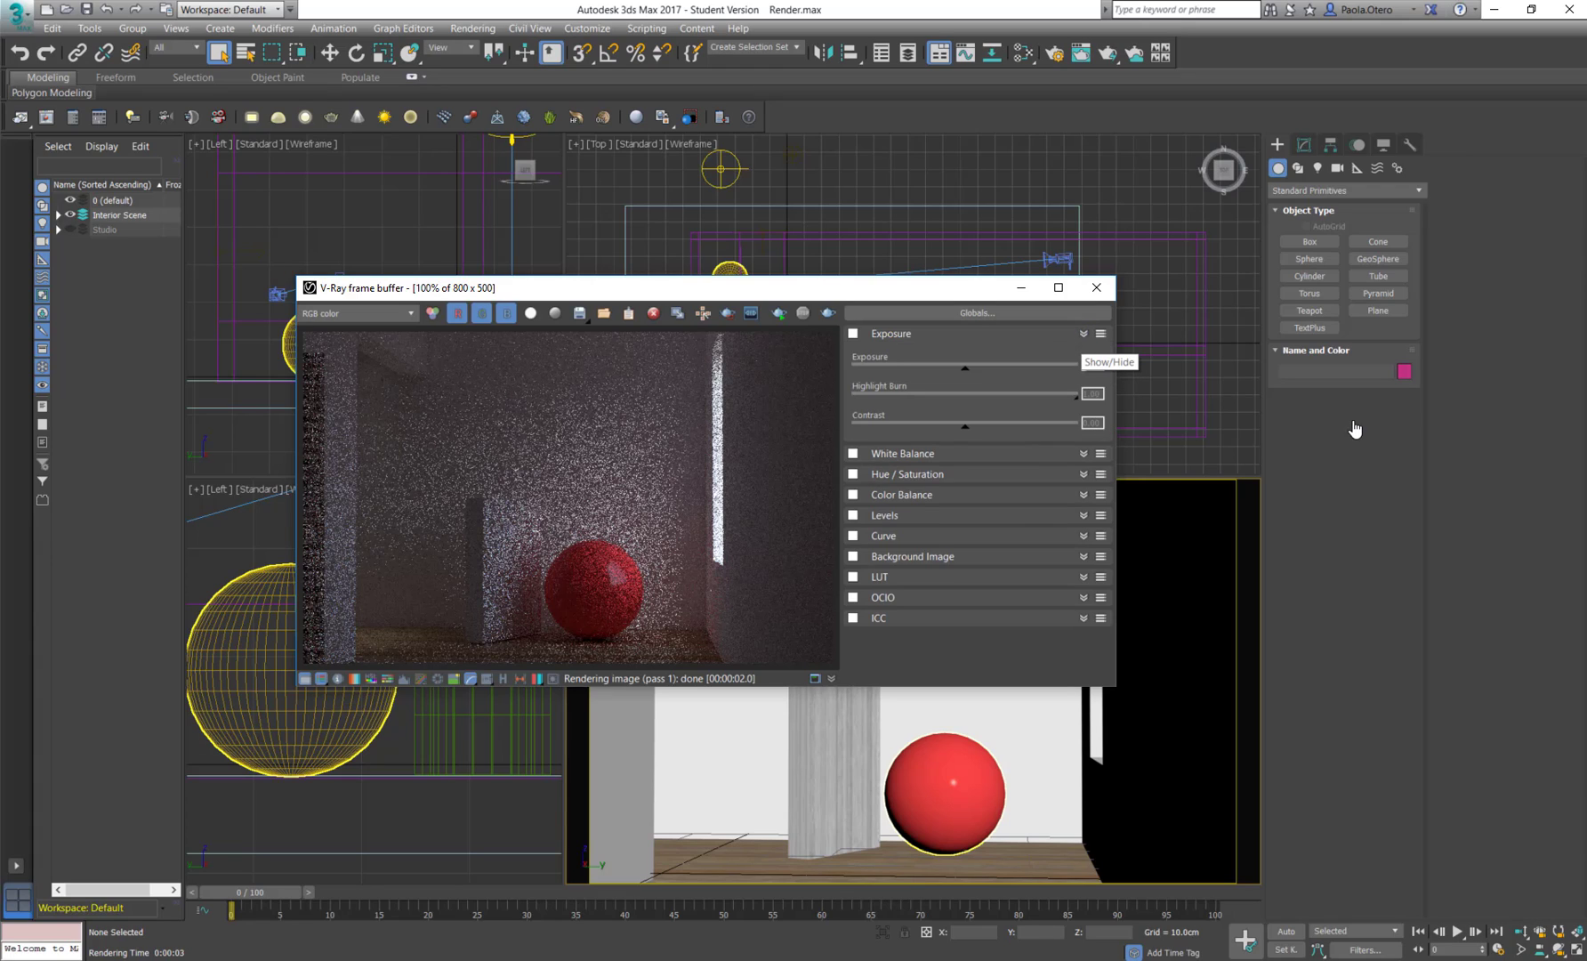
{"action": "left_click", "coordinate": [1083, 336]}
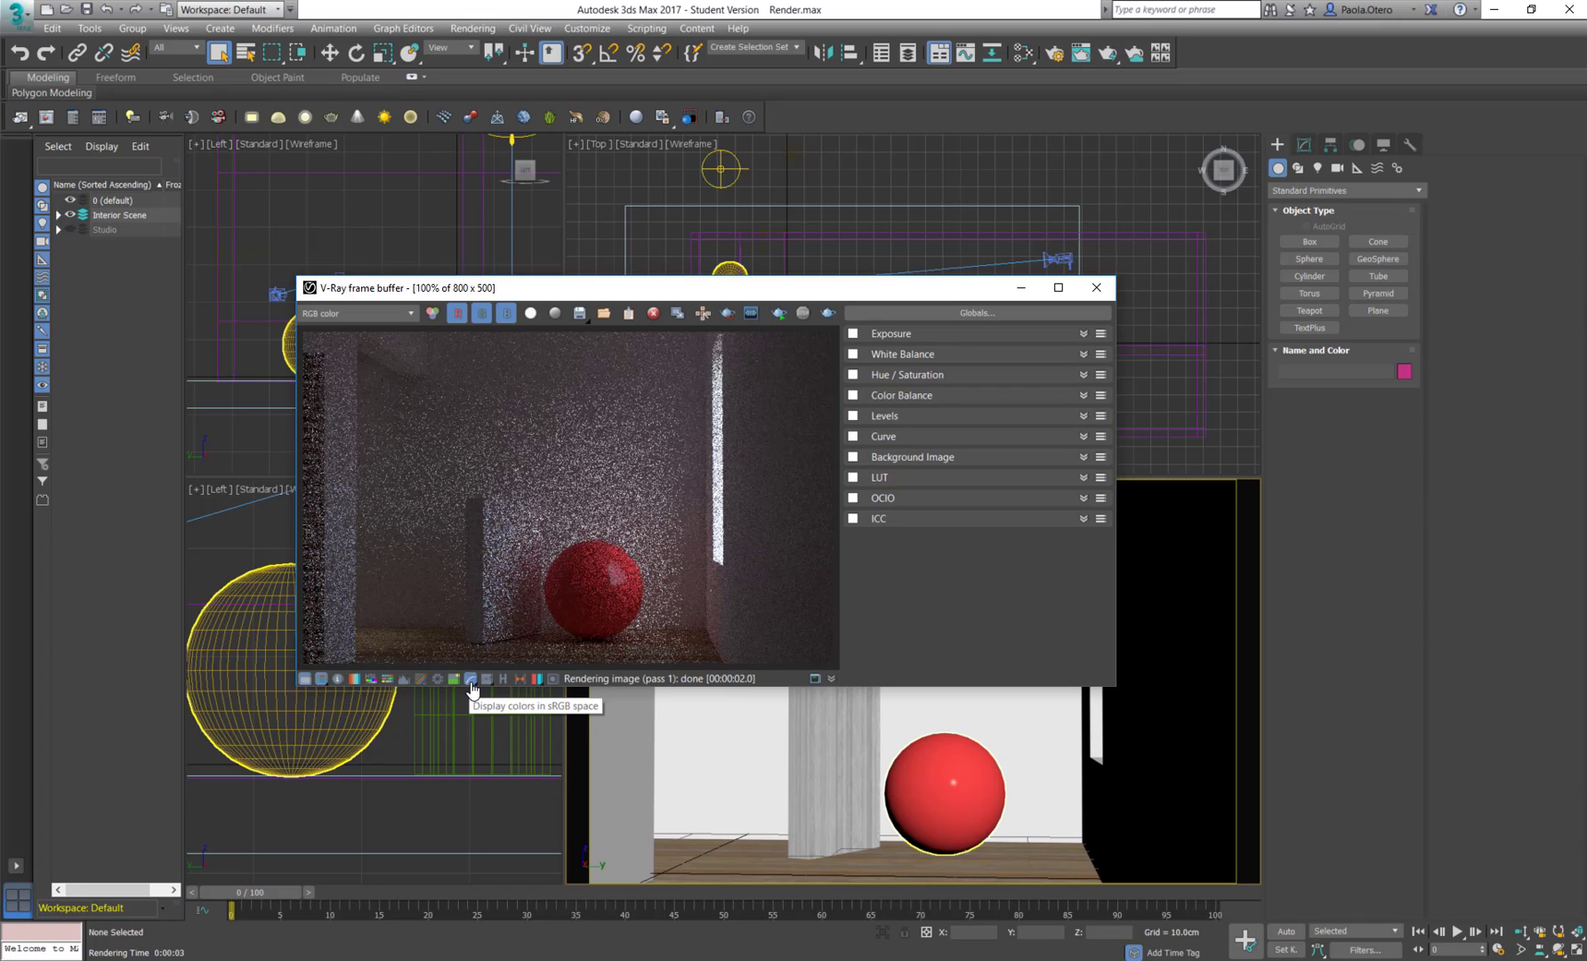
Step: Hide the corrections list and switch sRGB display of the render off, then on again
{"action": "left_click", "coordinate": [304, 678]}
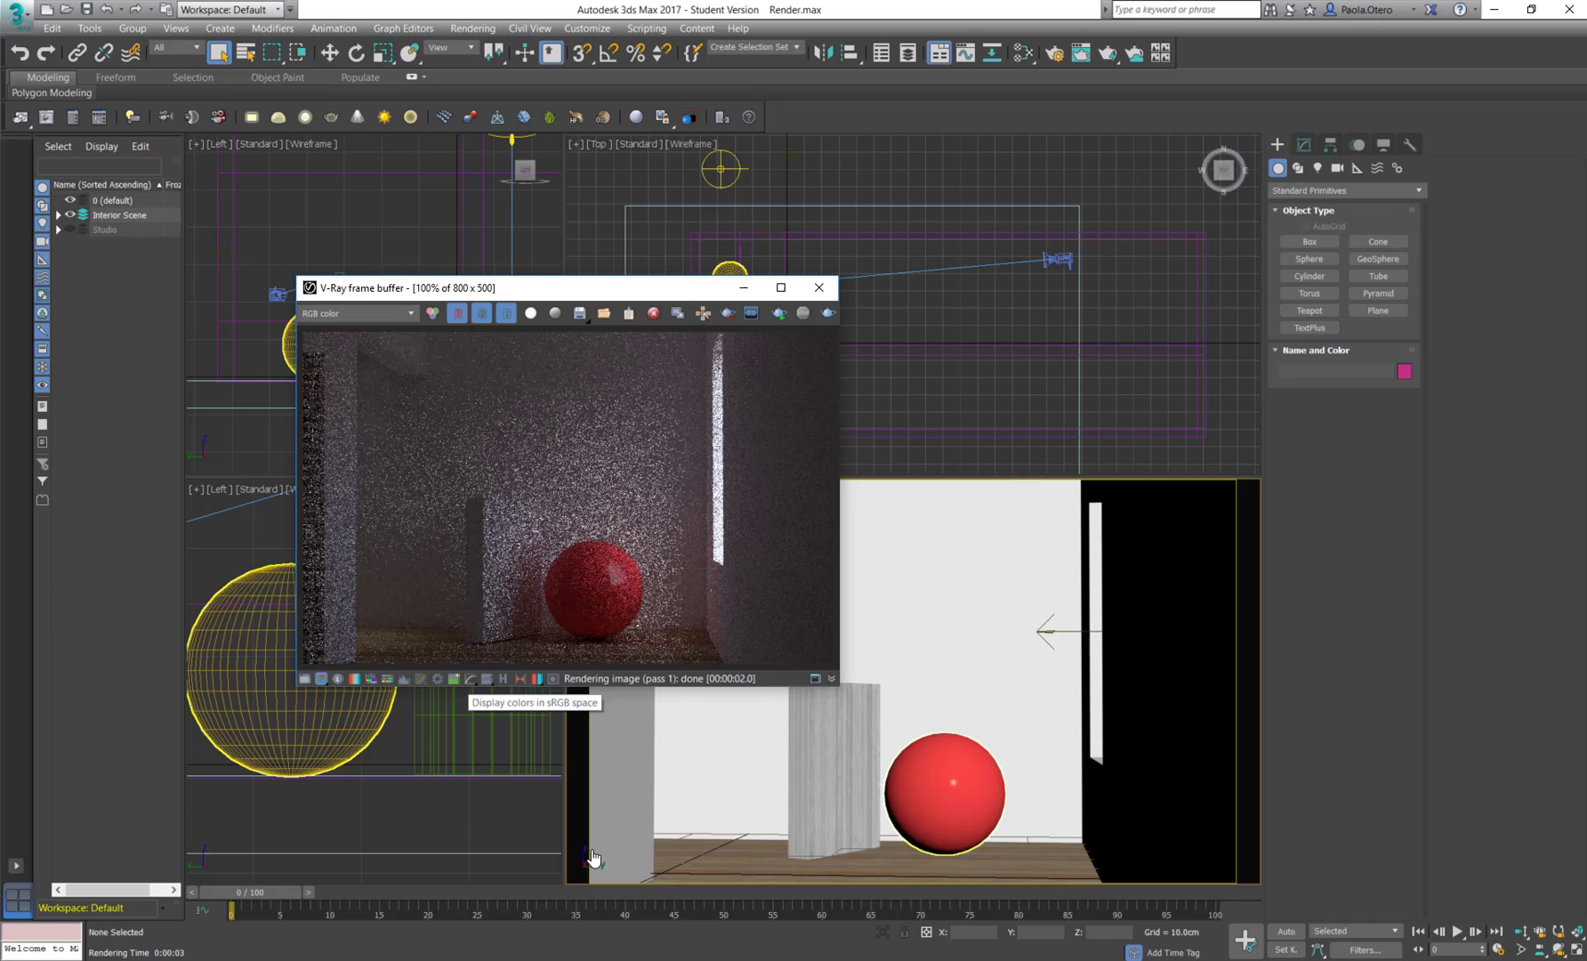
{"action": "left_click", "coordinate": [471, 680]}
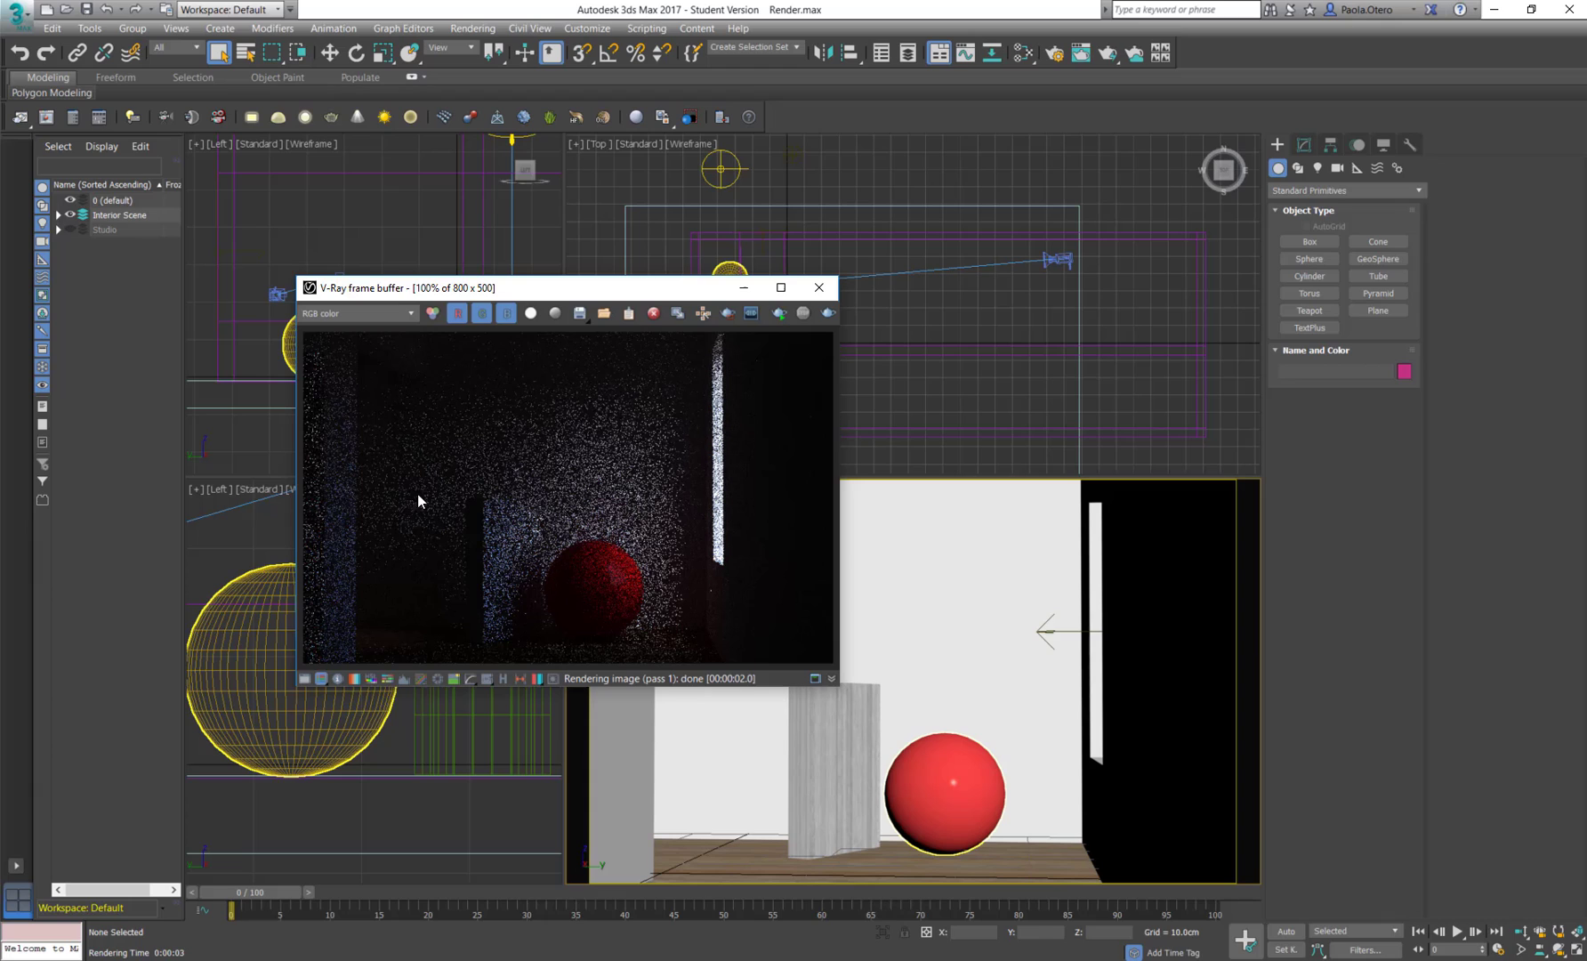
{"action": "left_click", "coordinate": [471, 679]}
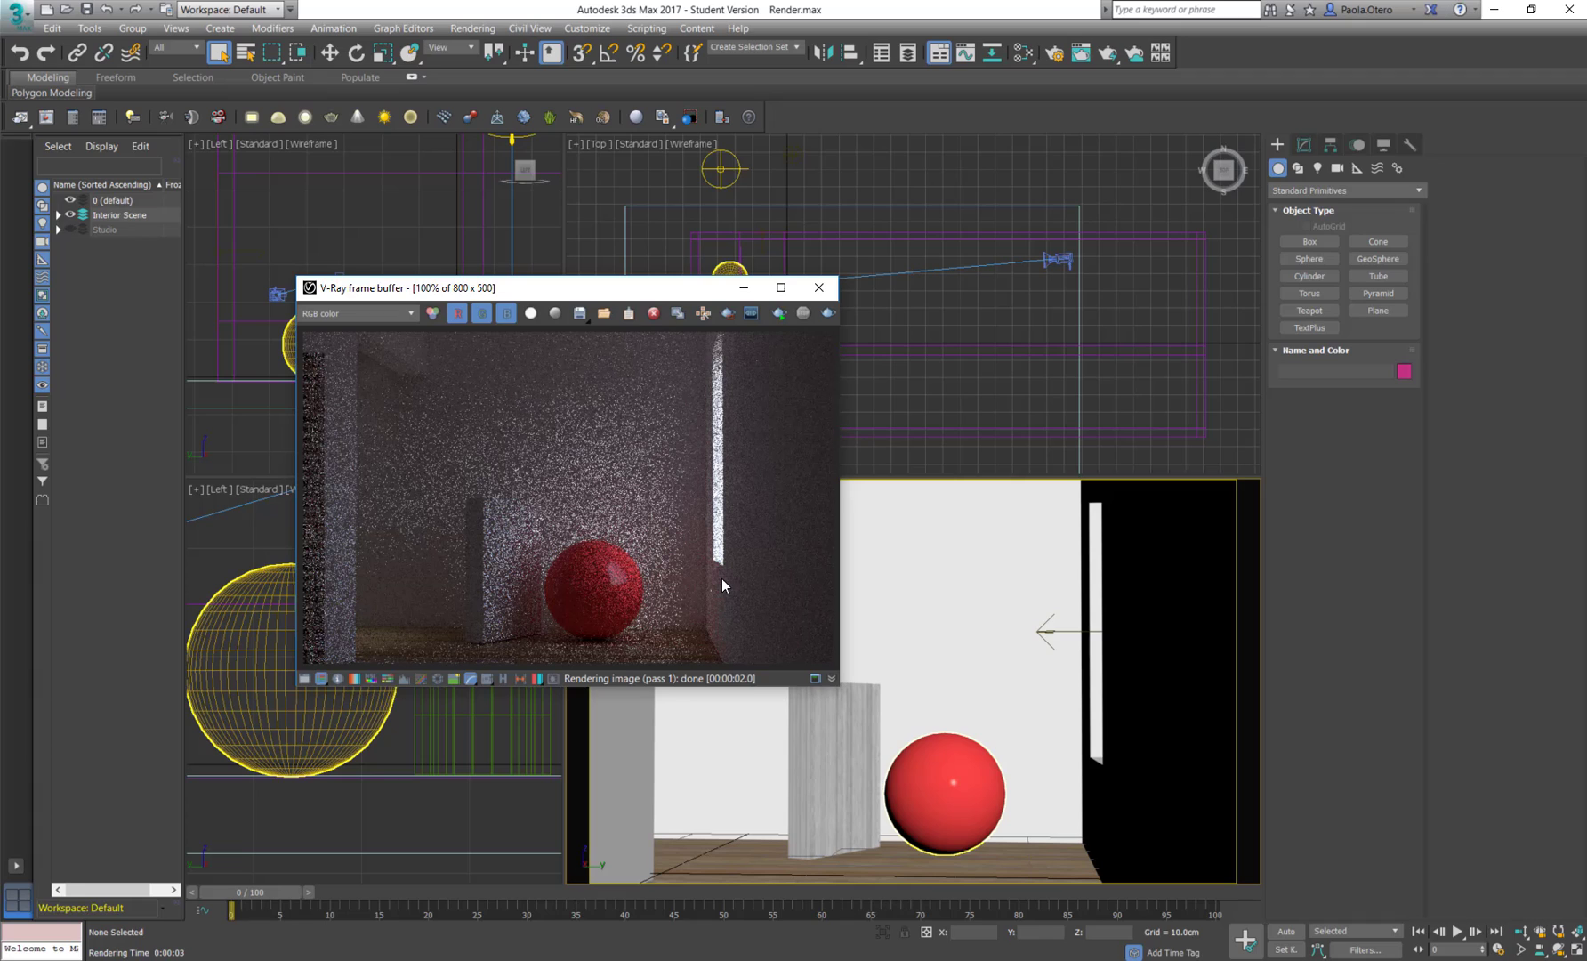
Step: Return the render view to 100% zoom and make the frame buffer window taller
{"action": "scroll", "coordinate": [722, 580], "scroll_direction": "down", "scroll_amount": 10}
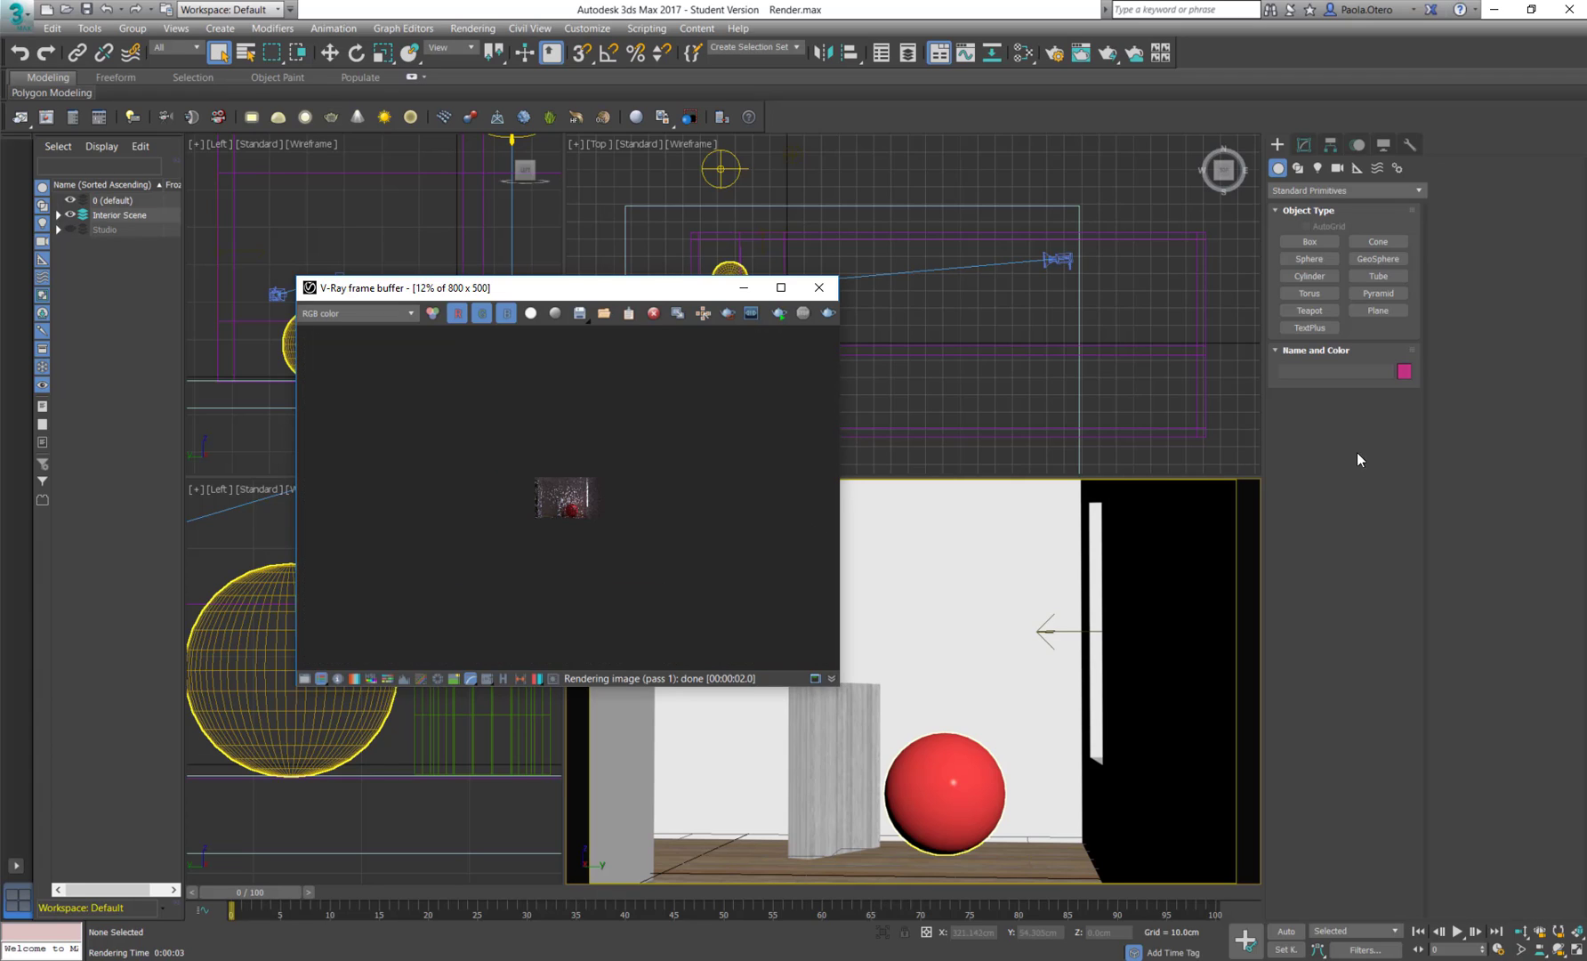
{"action": "double_click", "coordinate": [741, 344]}
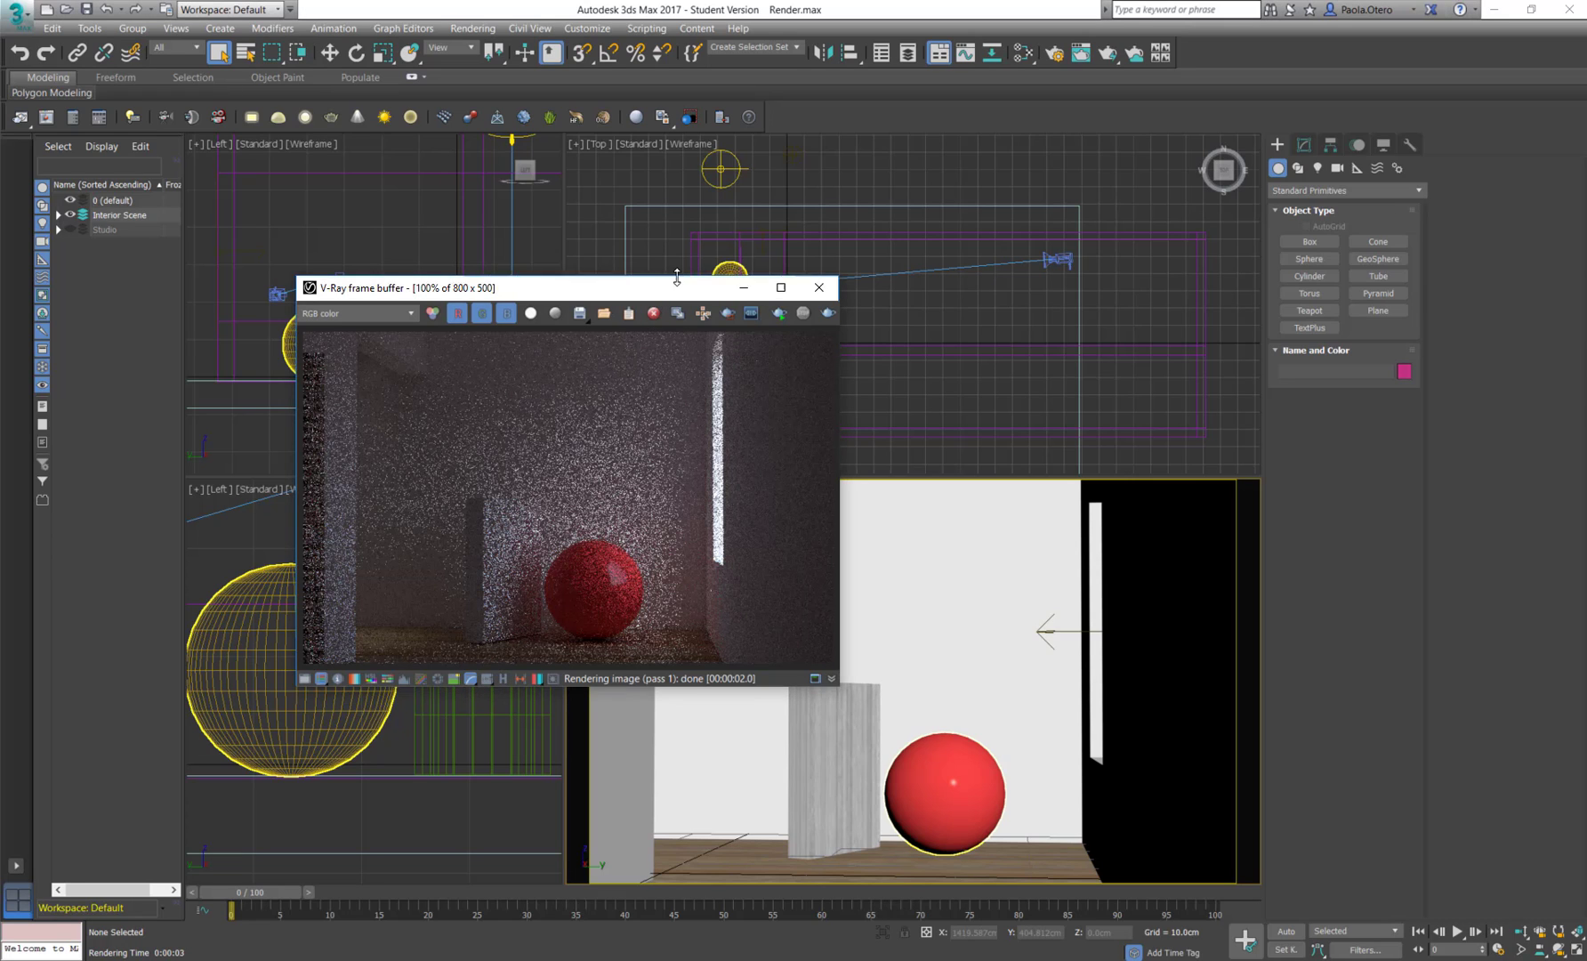
{"action": "left_click_drag", "start_coordinate": [660, 278], "coordinate": [977, 206]}
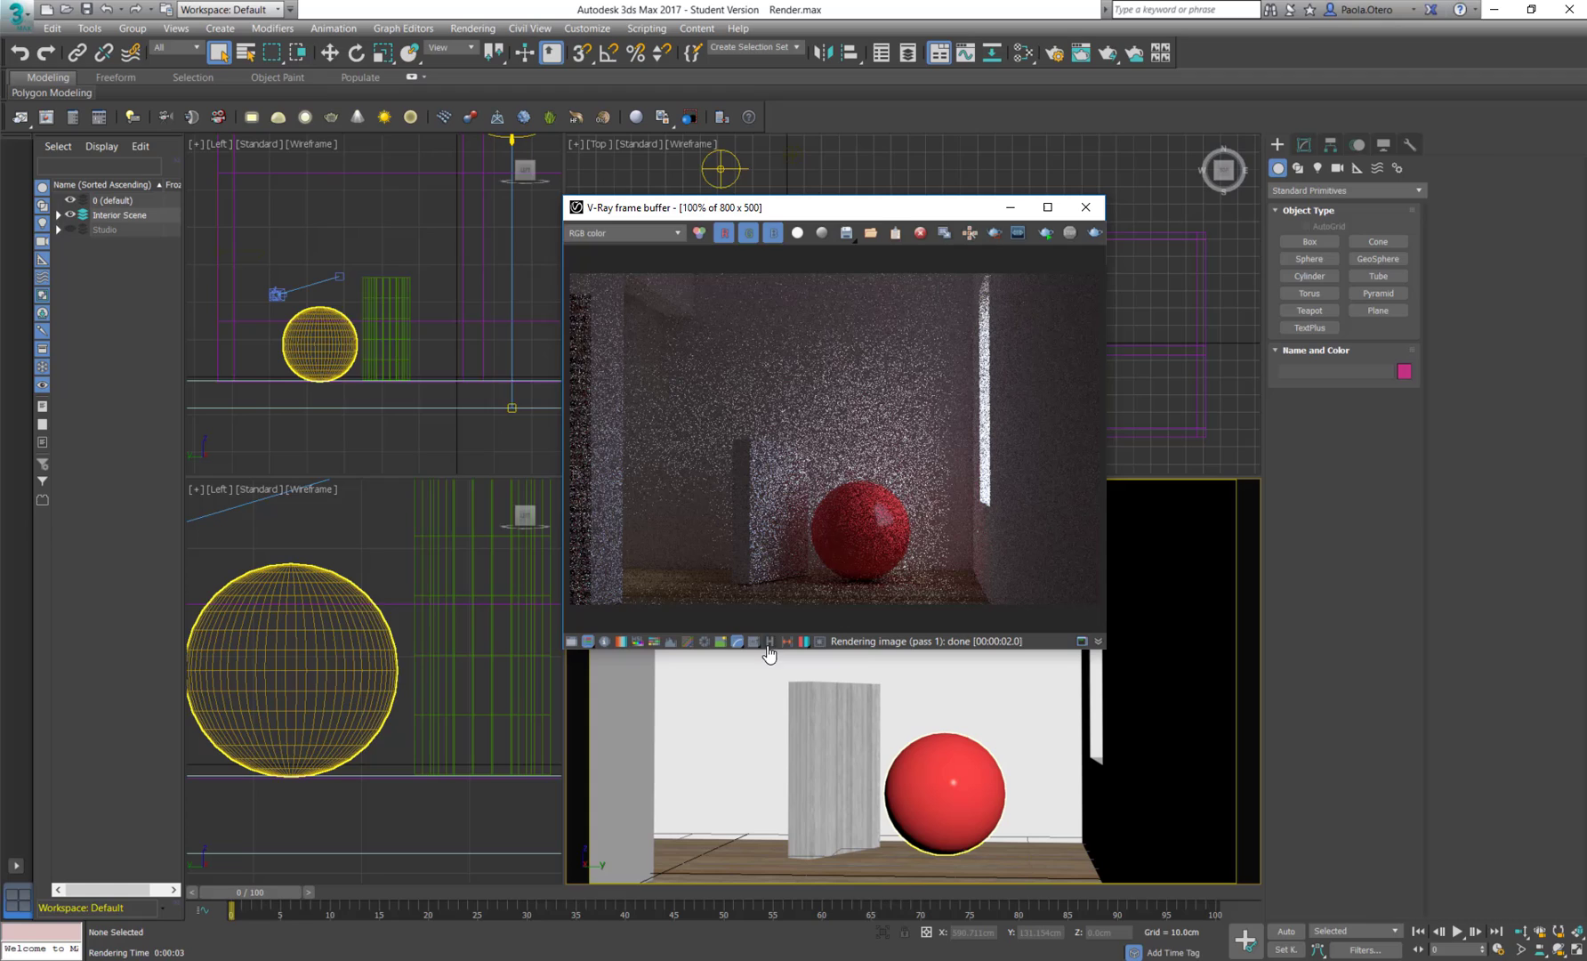
Step: Save the current 800 x 500, 9.8 s render to history and select the red sphere
{"action": "left_click", "coordinate": [771, 641]}
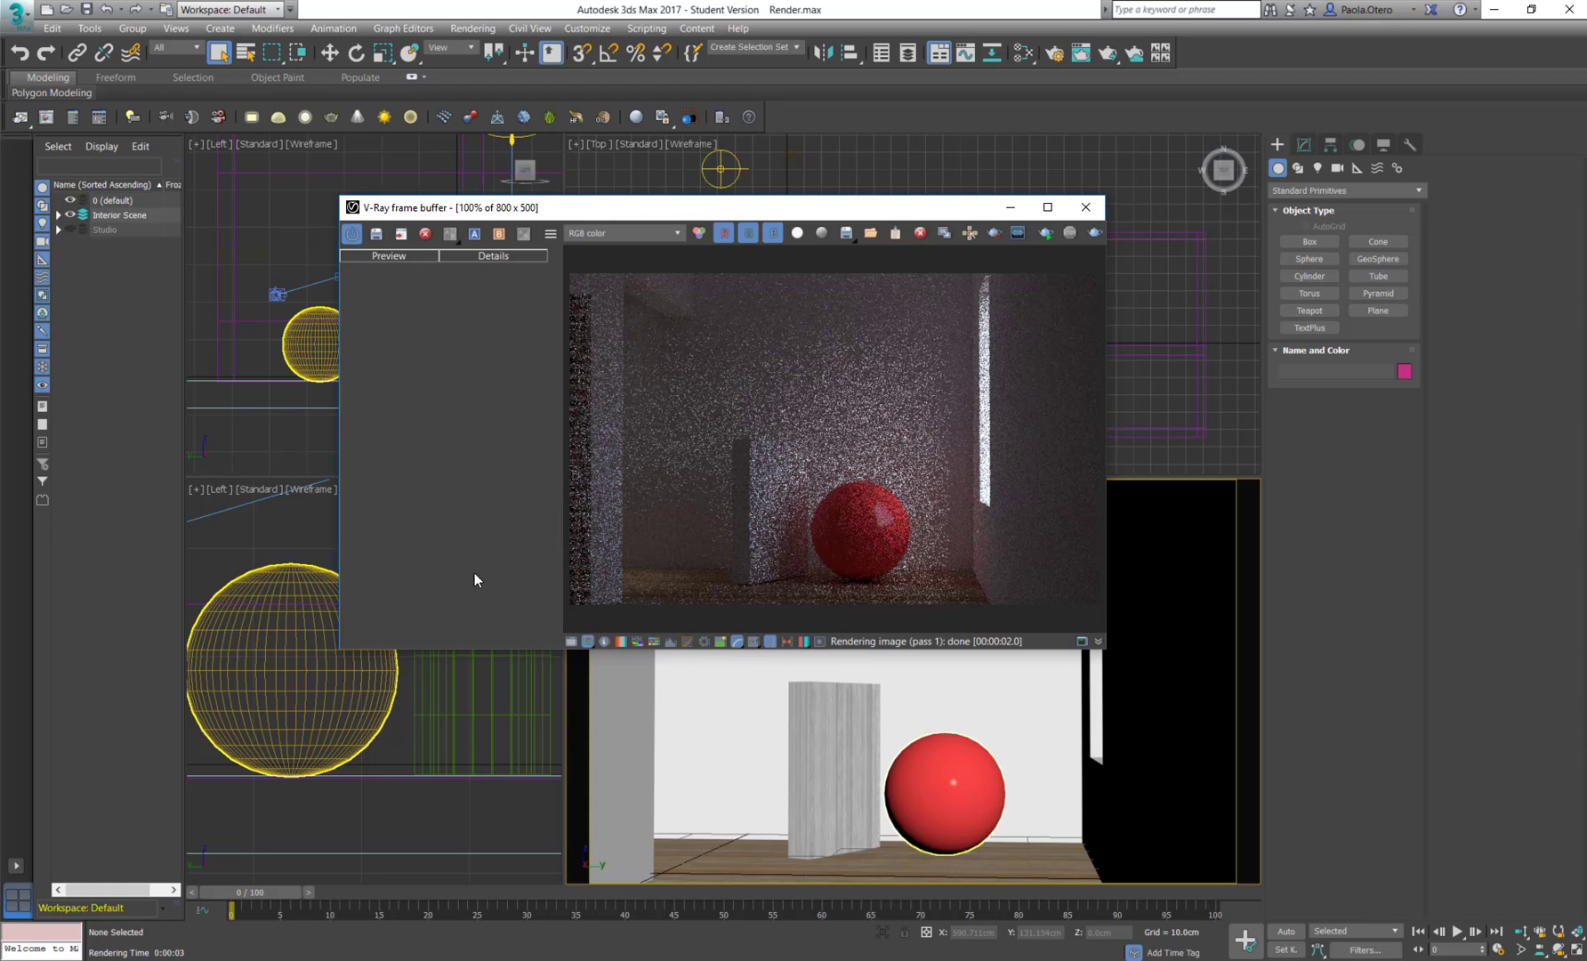
{"action": "left_click", "coordinate": [377, 235]}
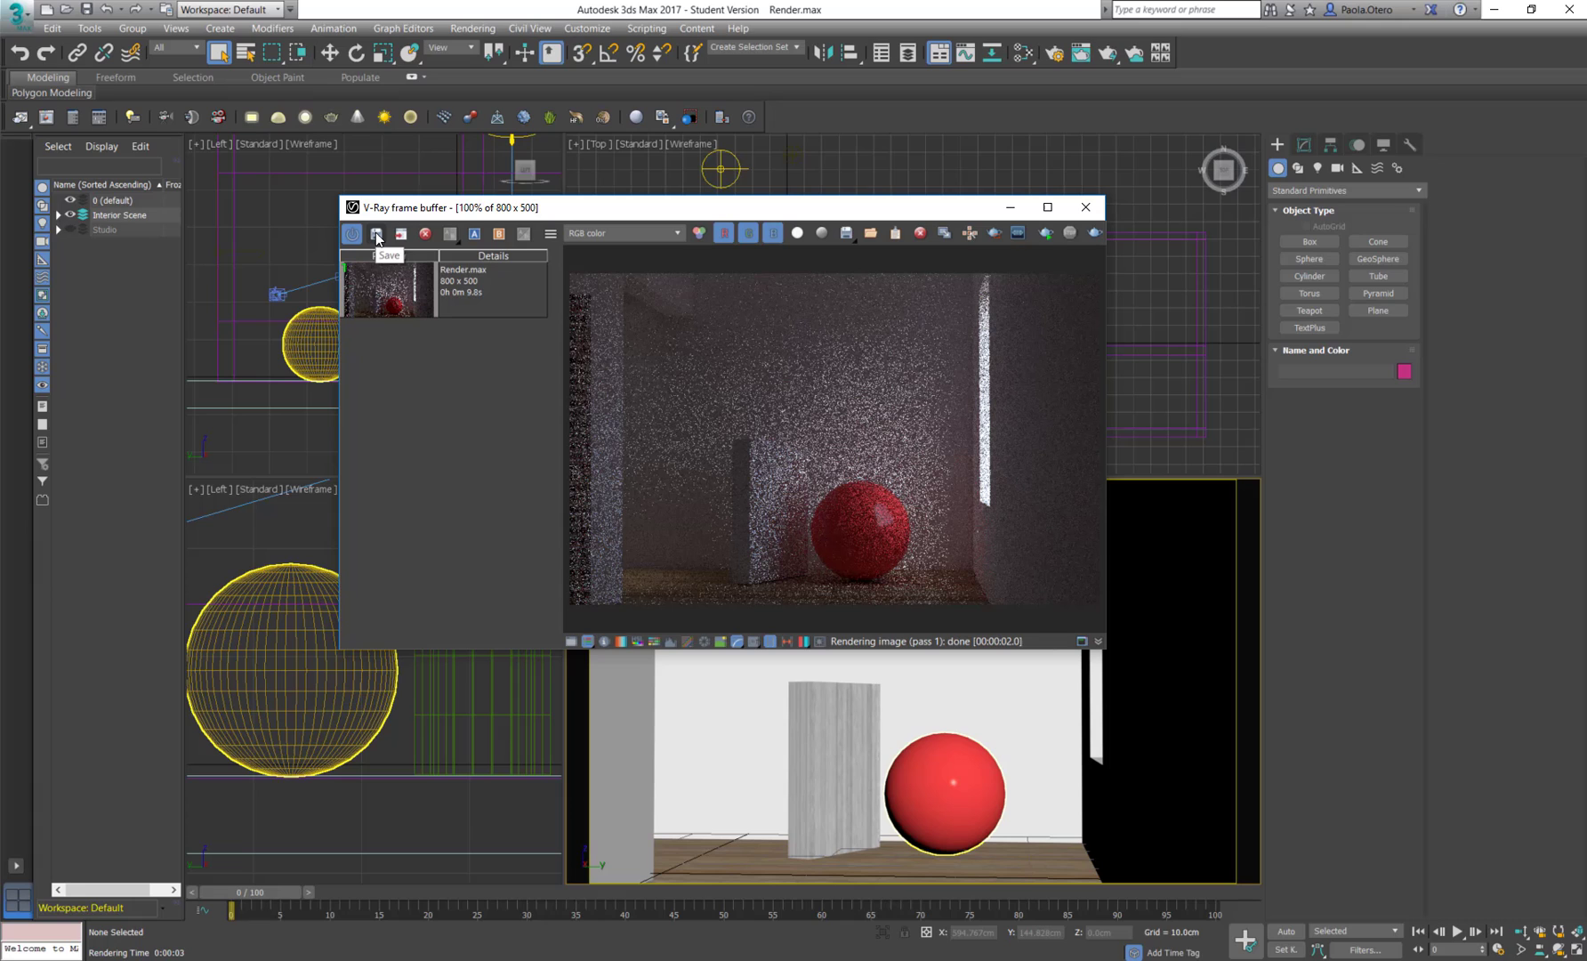
{"action": "left_click", "coordinate": [945, 775]}
Step: Raise the red sphere, re-render it into history, and pick the older 9.8 s render to compare
{"action": "key", "text": "w"}
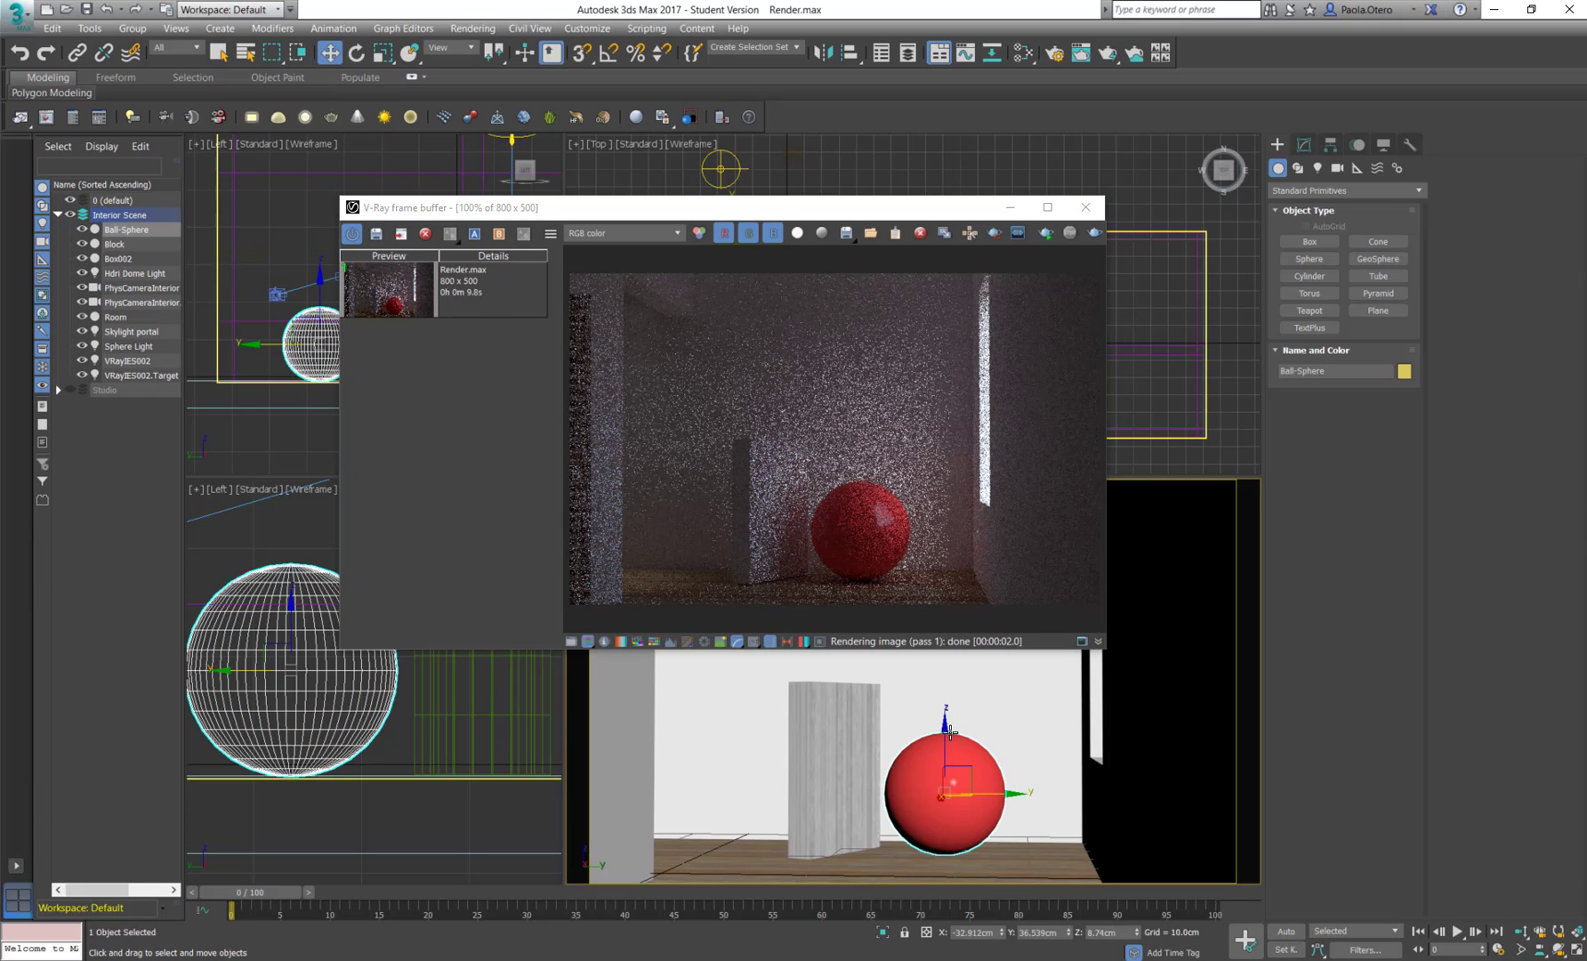
{"action": "left_click_drag", "start_coordinate": [950, 732], "coordinate": [950, 647]}
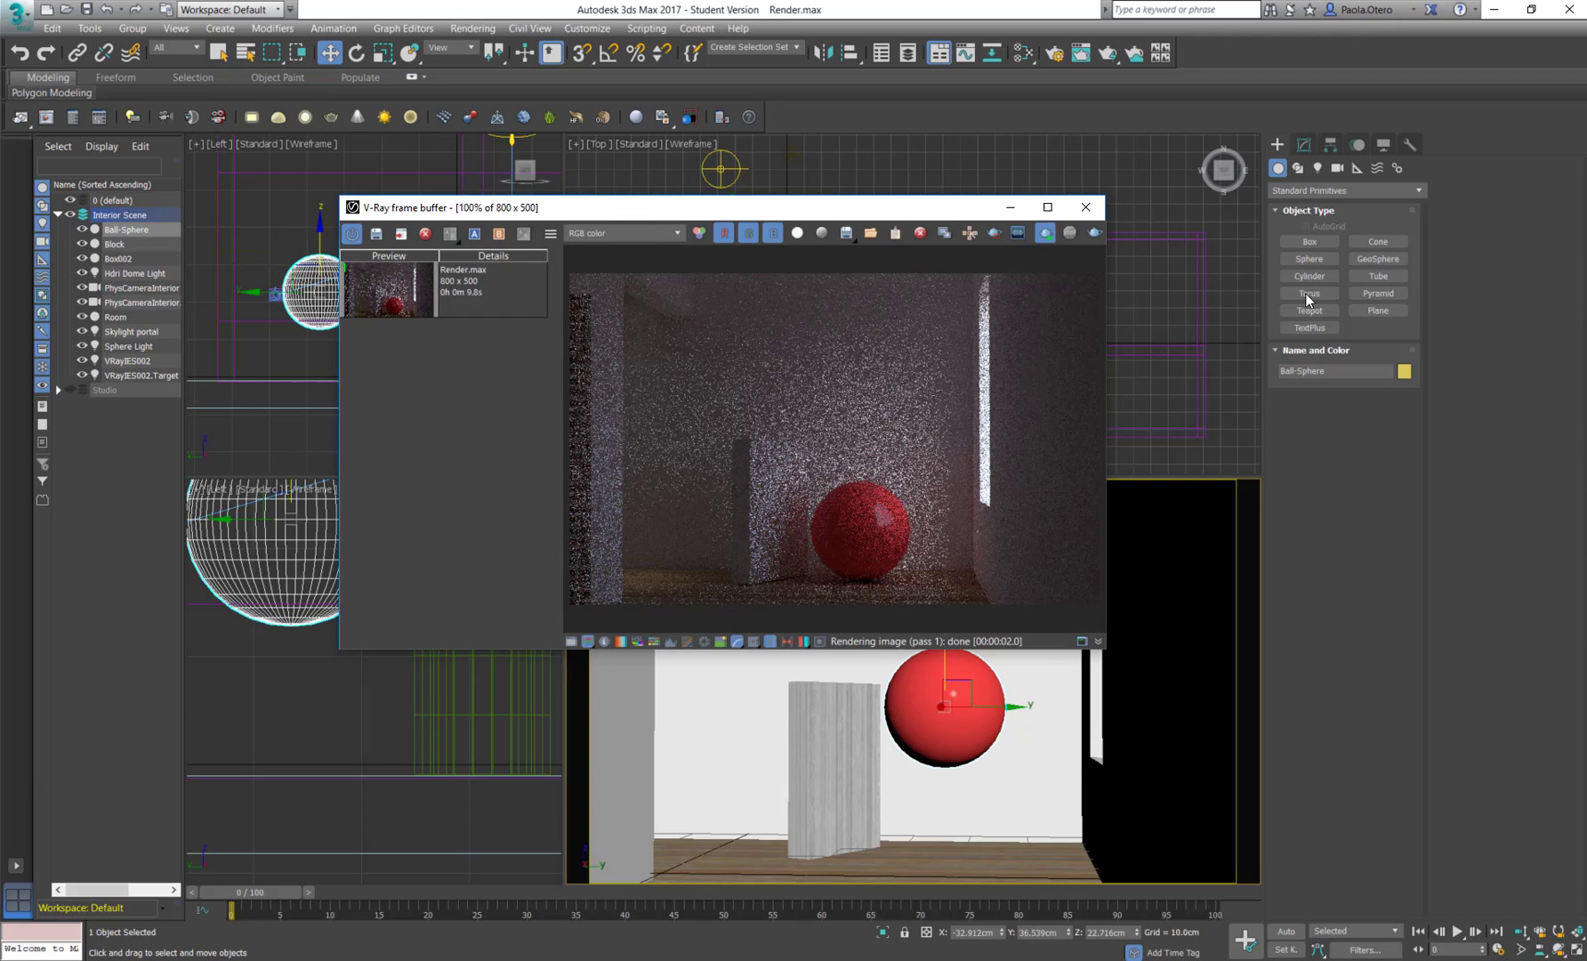
{"action": "key", "text": "shift+q"}
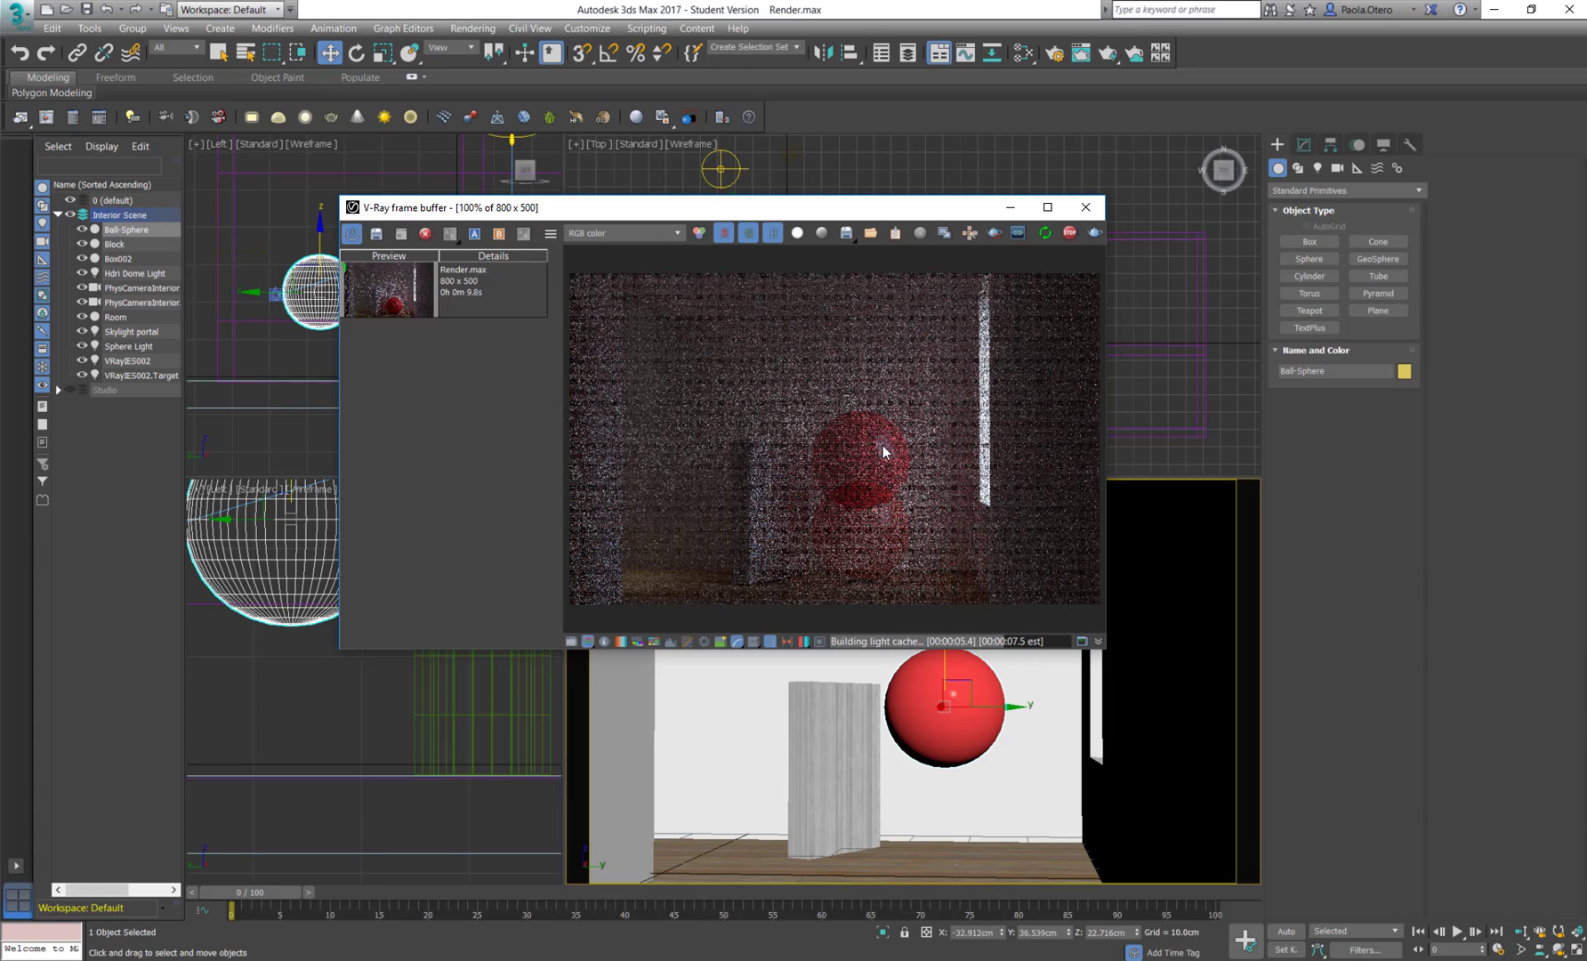
{"action": "left_click", "coordinate": [1069, 233]}
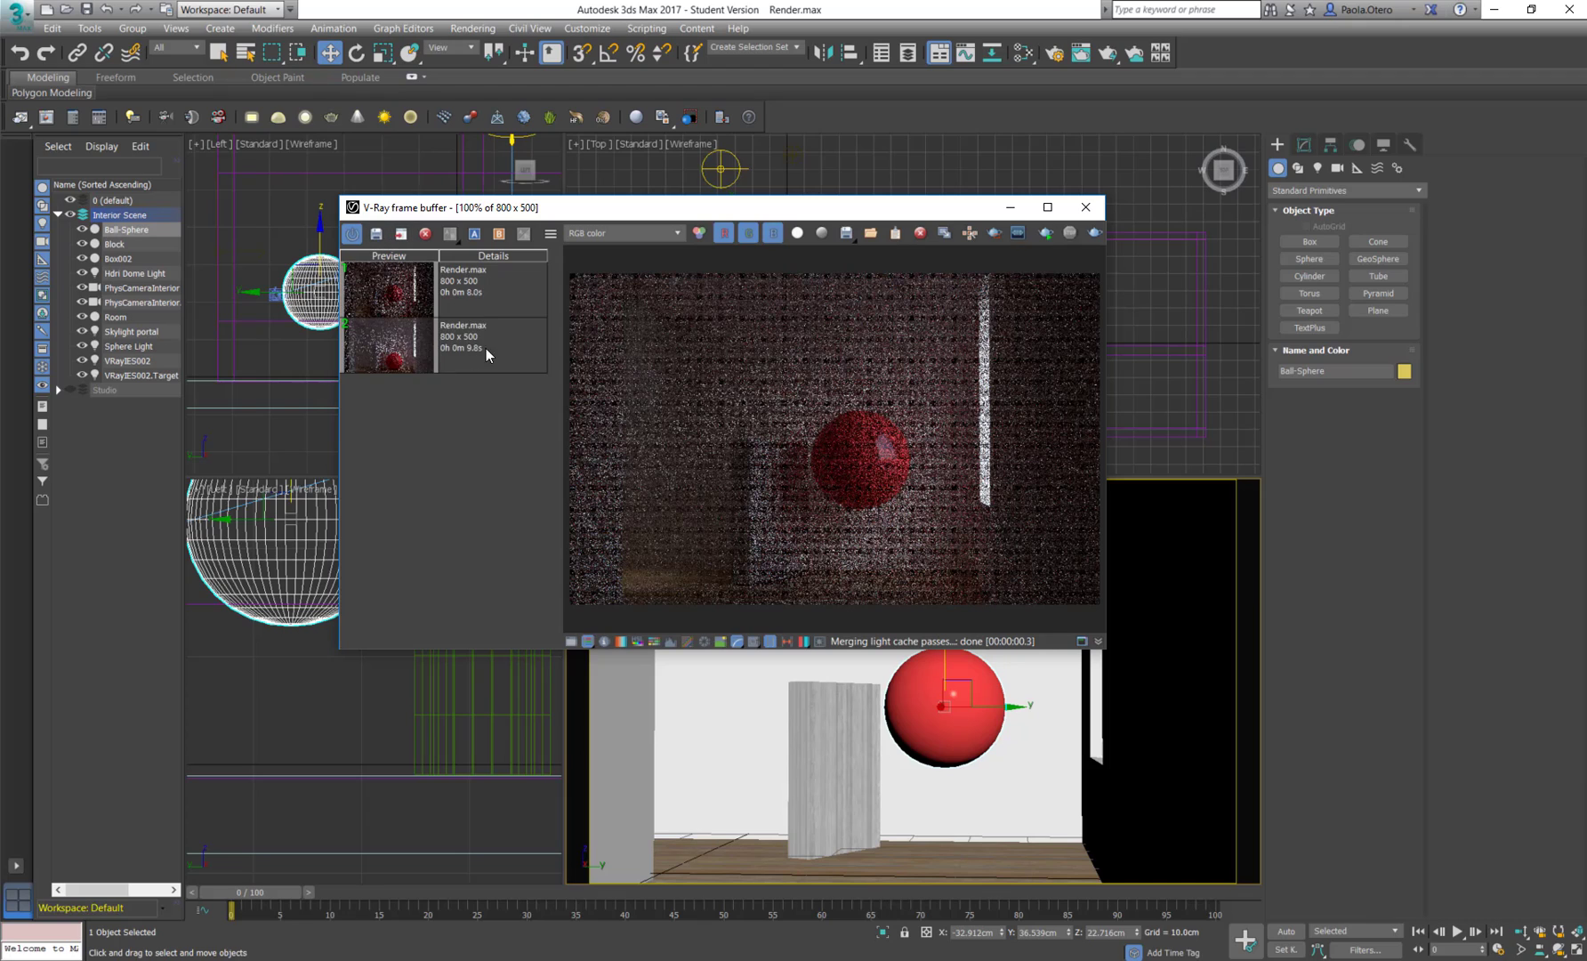
{"action": "left_click", "coordinate": [485, 352]}
Step: Compare the 8.0 s and 9.8 s renders with the A/B split and lower the sphere back
{"action": "left_click", "coordinate": [450, 233]}
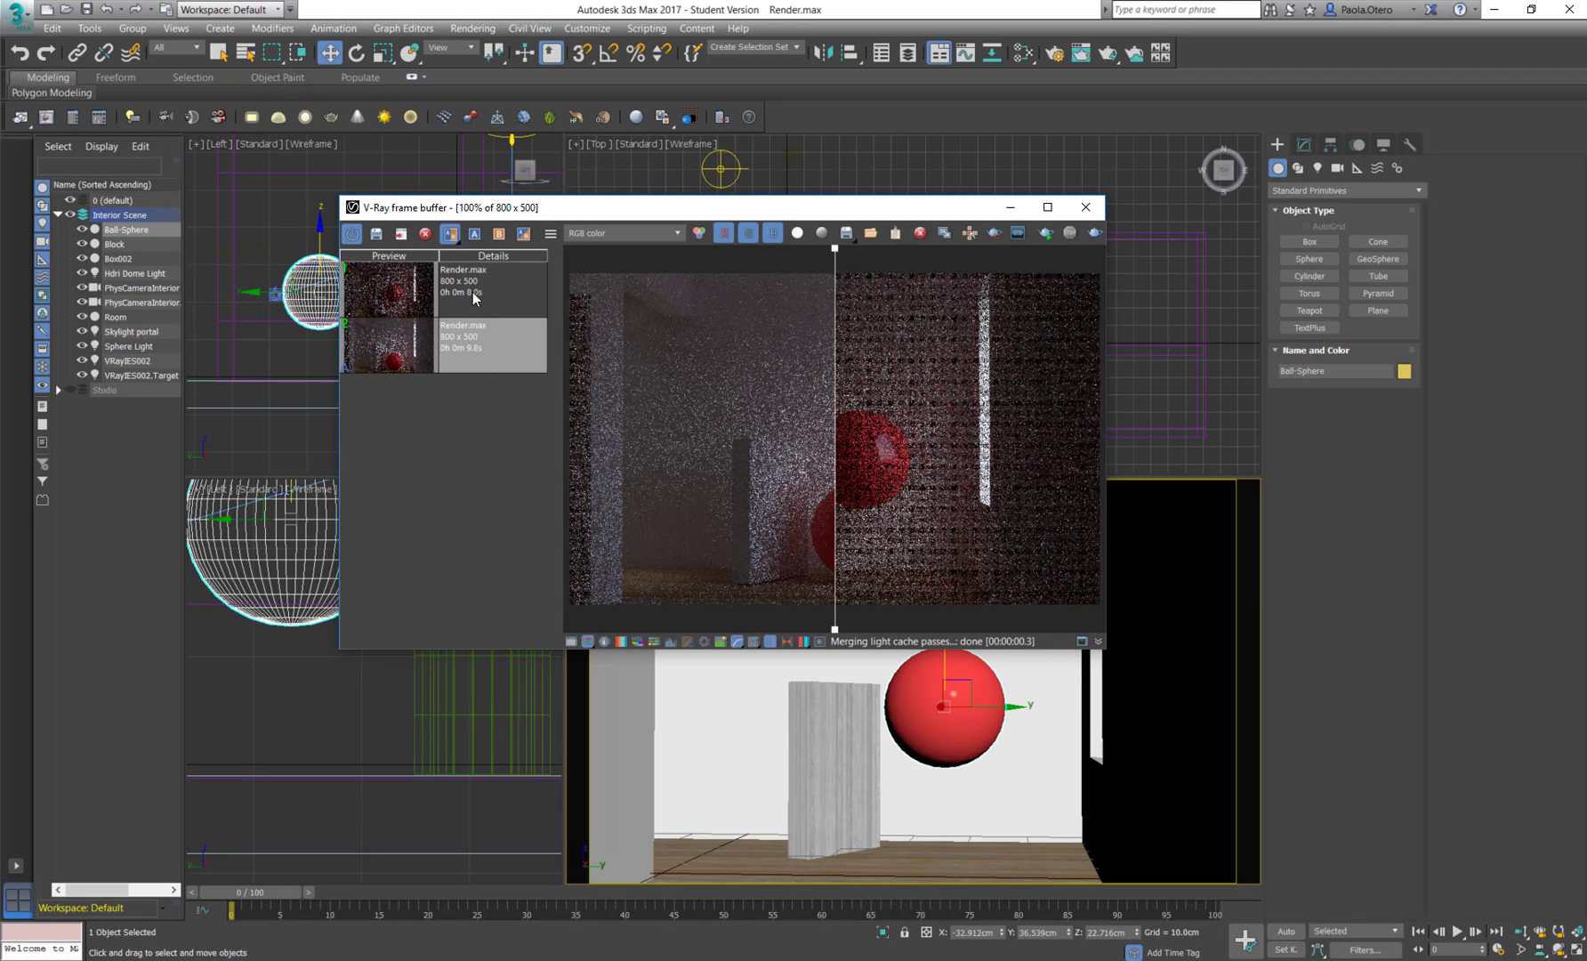
{"action": "left_click", "coordinate": [474, 298]}
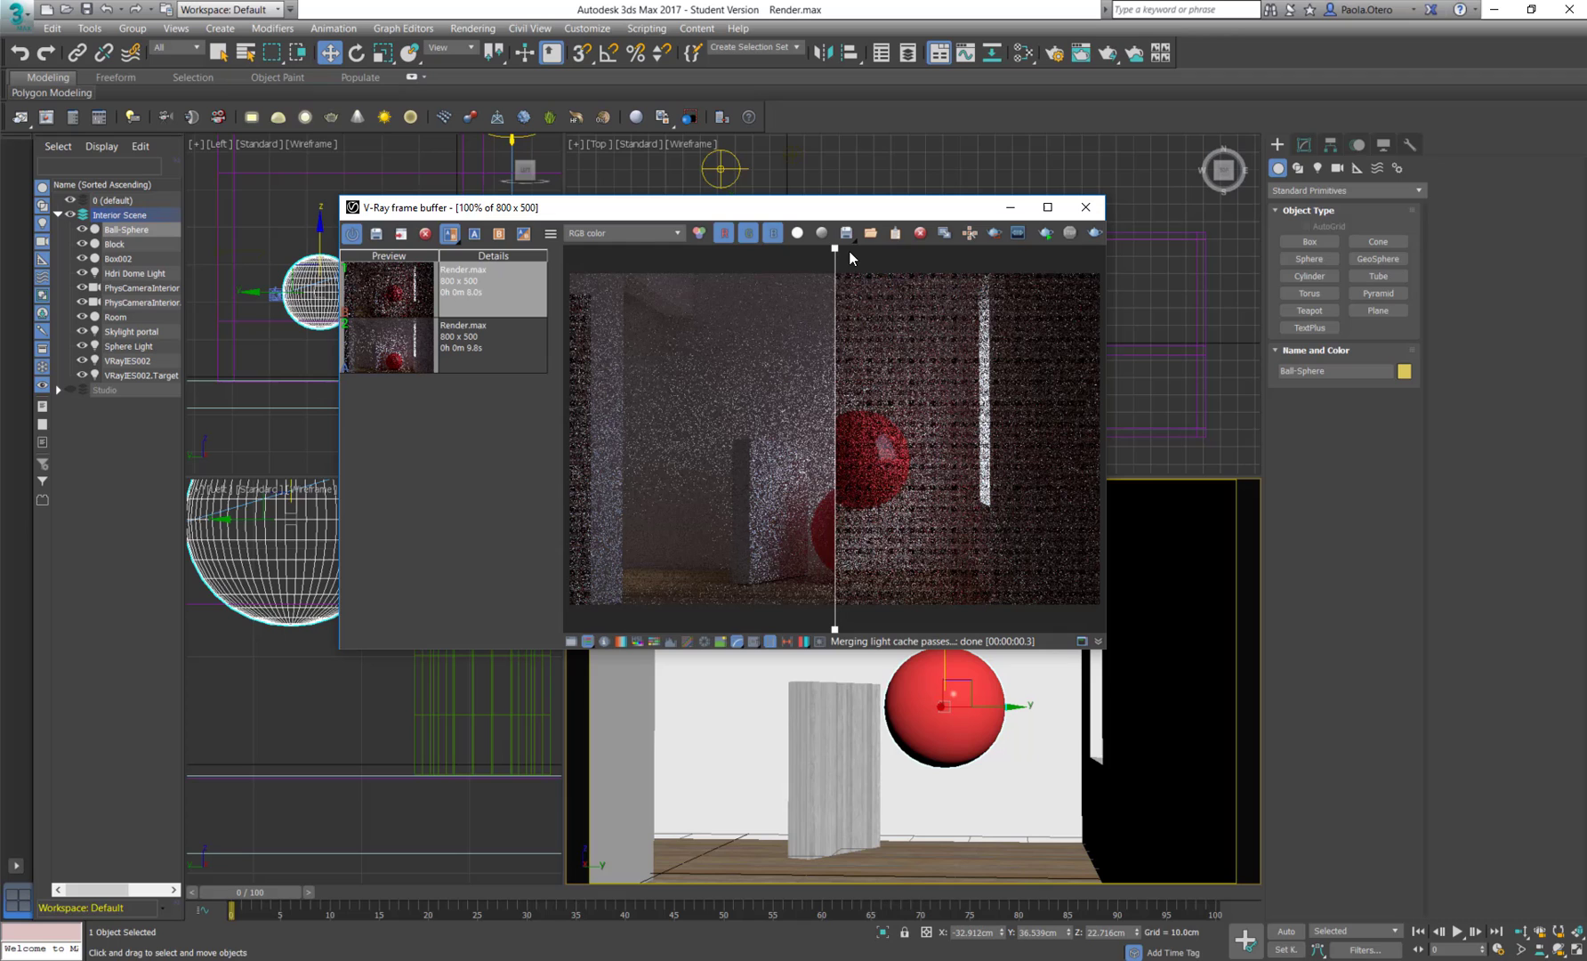
{"action": "left_click_drag", "start_coordinate": [834, 258], "coordinate": [847, 329]}
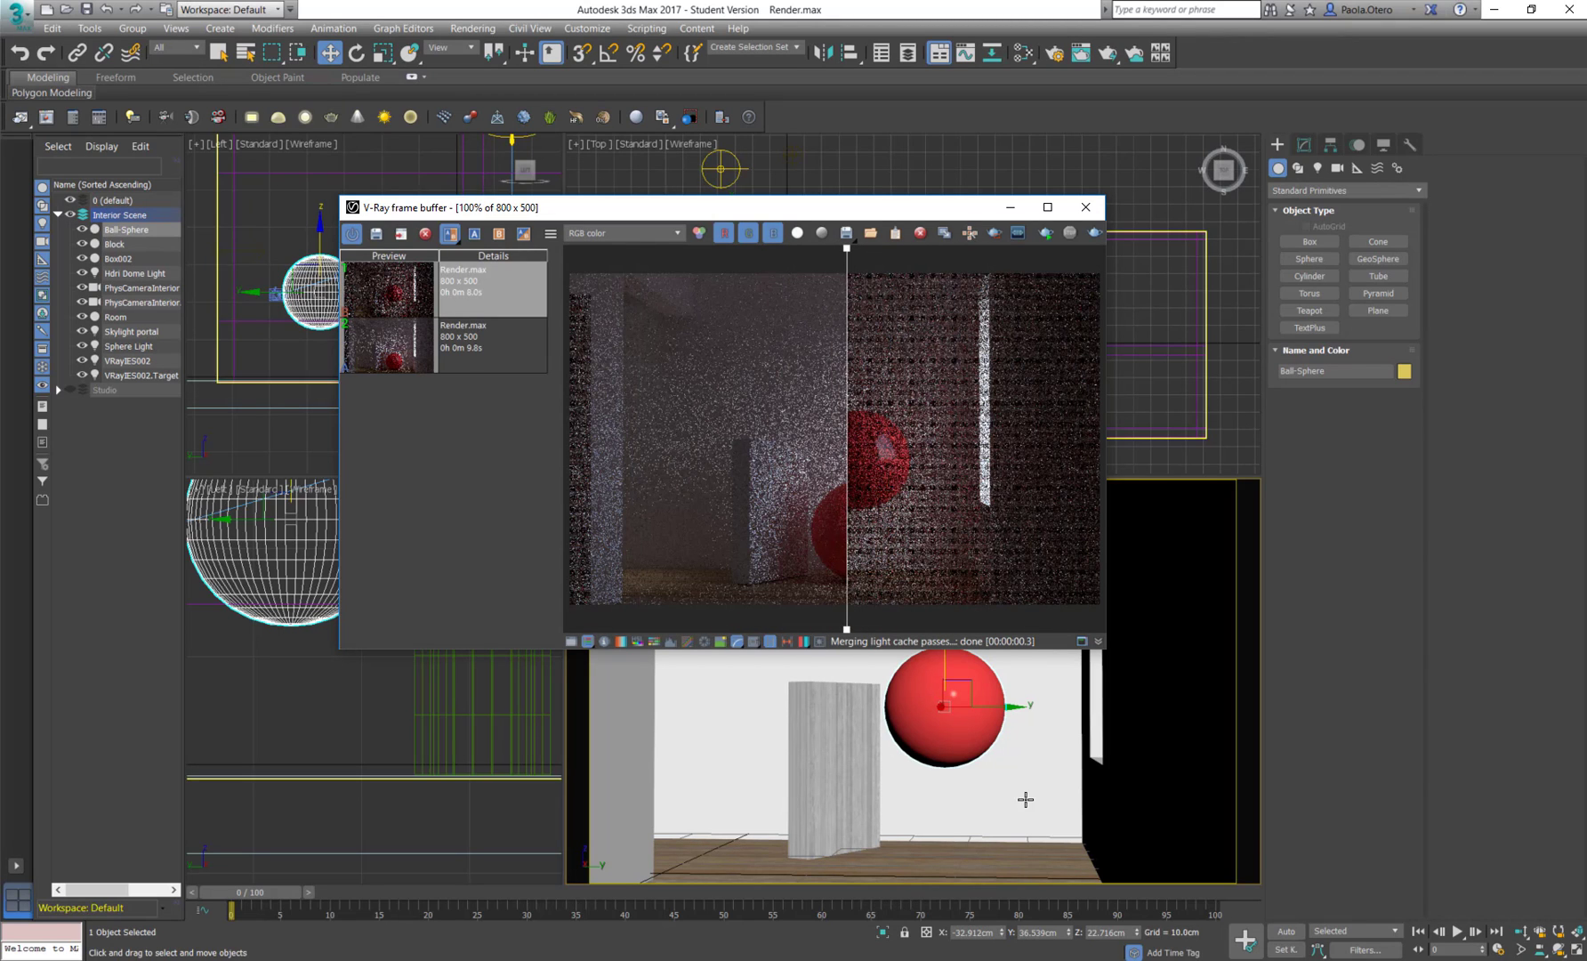
{"action": "left_click_drag", "start_coordinate": [945, 690], "coordinate": [945, 777]}
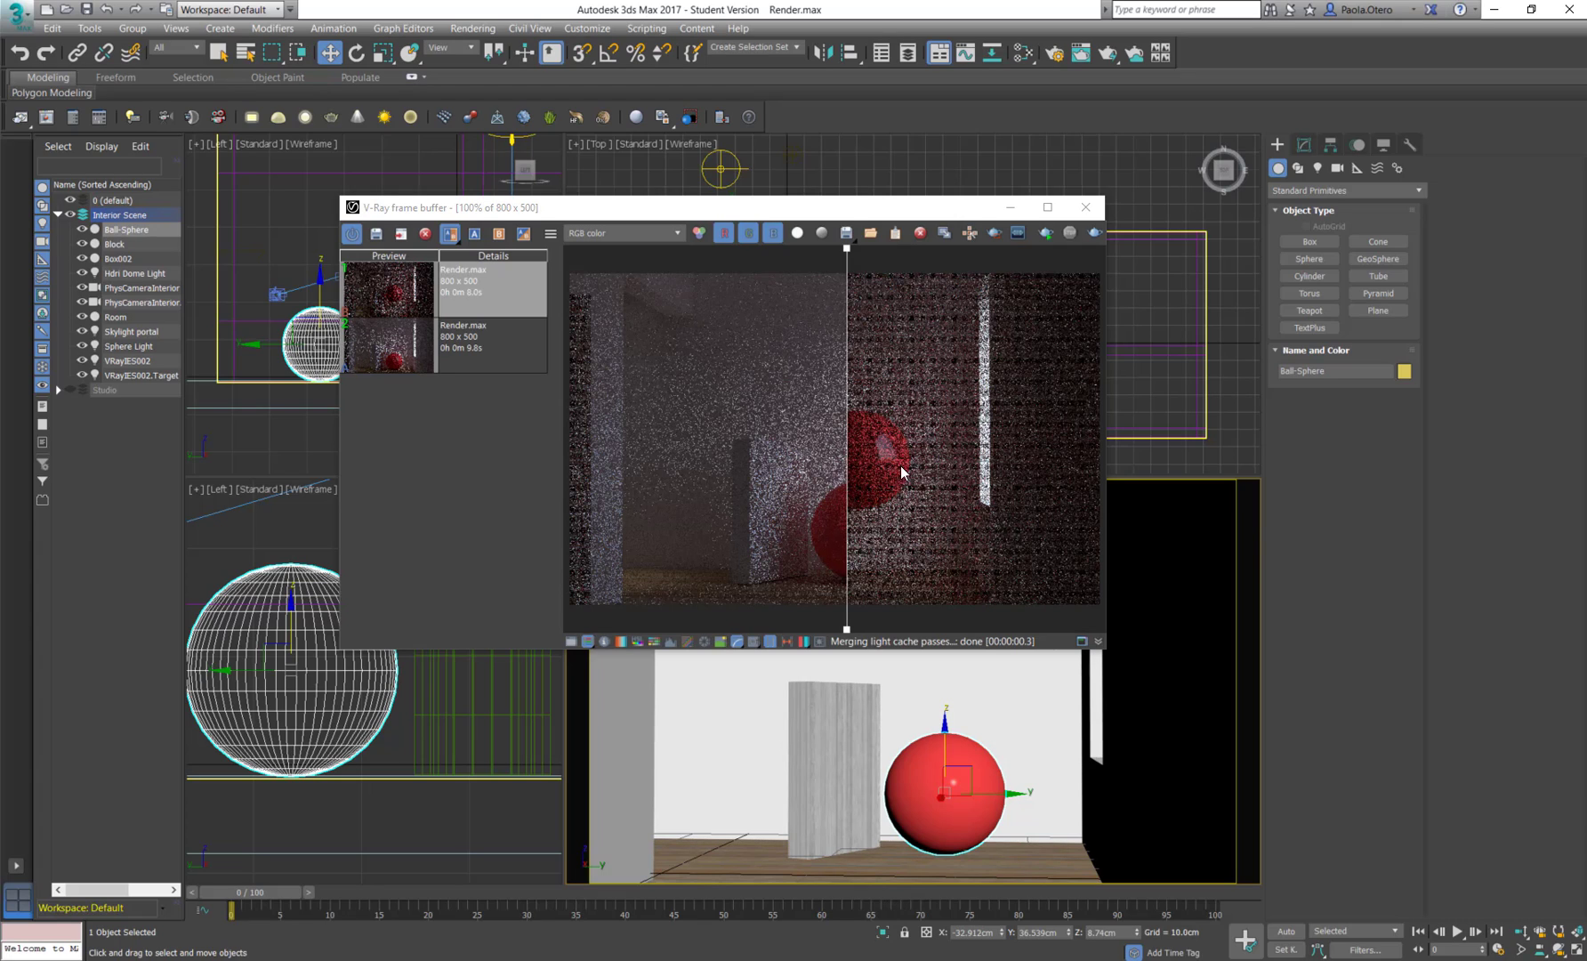
{"action": "left_click_drag", "start_coordinate": [846, 251], "coordinate": [750, 422]}
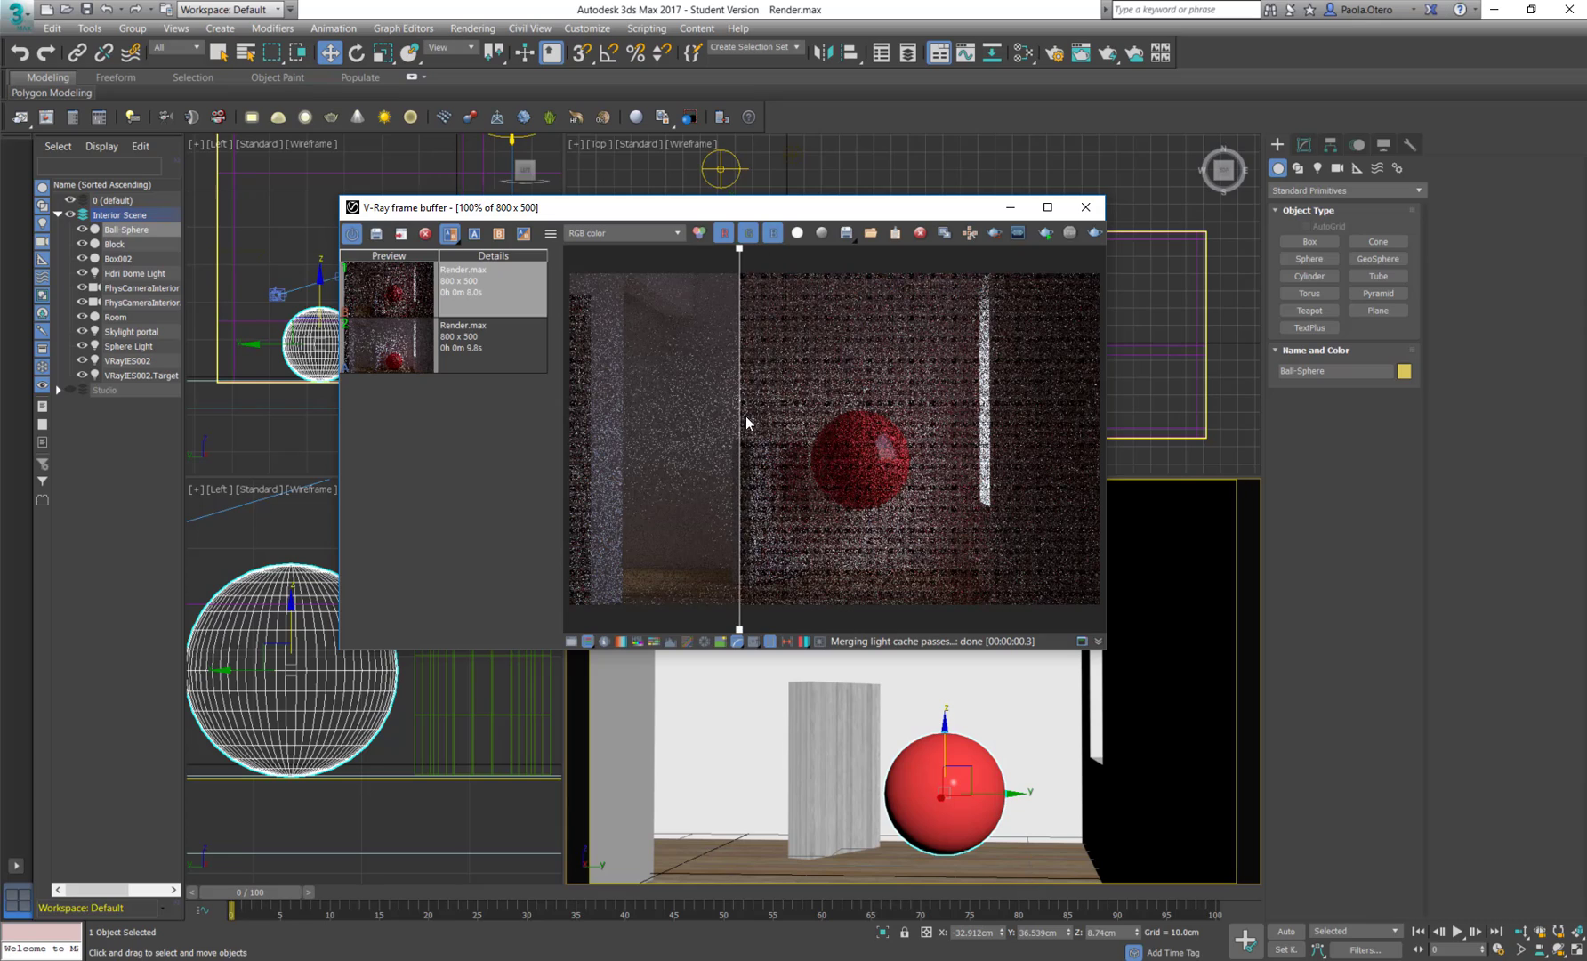
Step: Load render settings from the first history entry and delete the 8.0 s render
{"action": "right_click", "coordinate": [461, 287]}
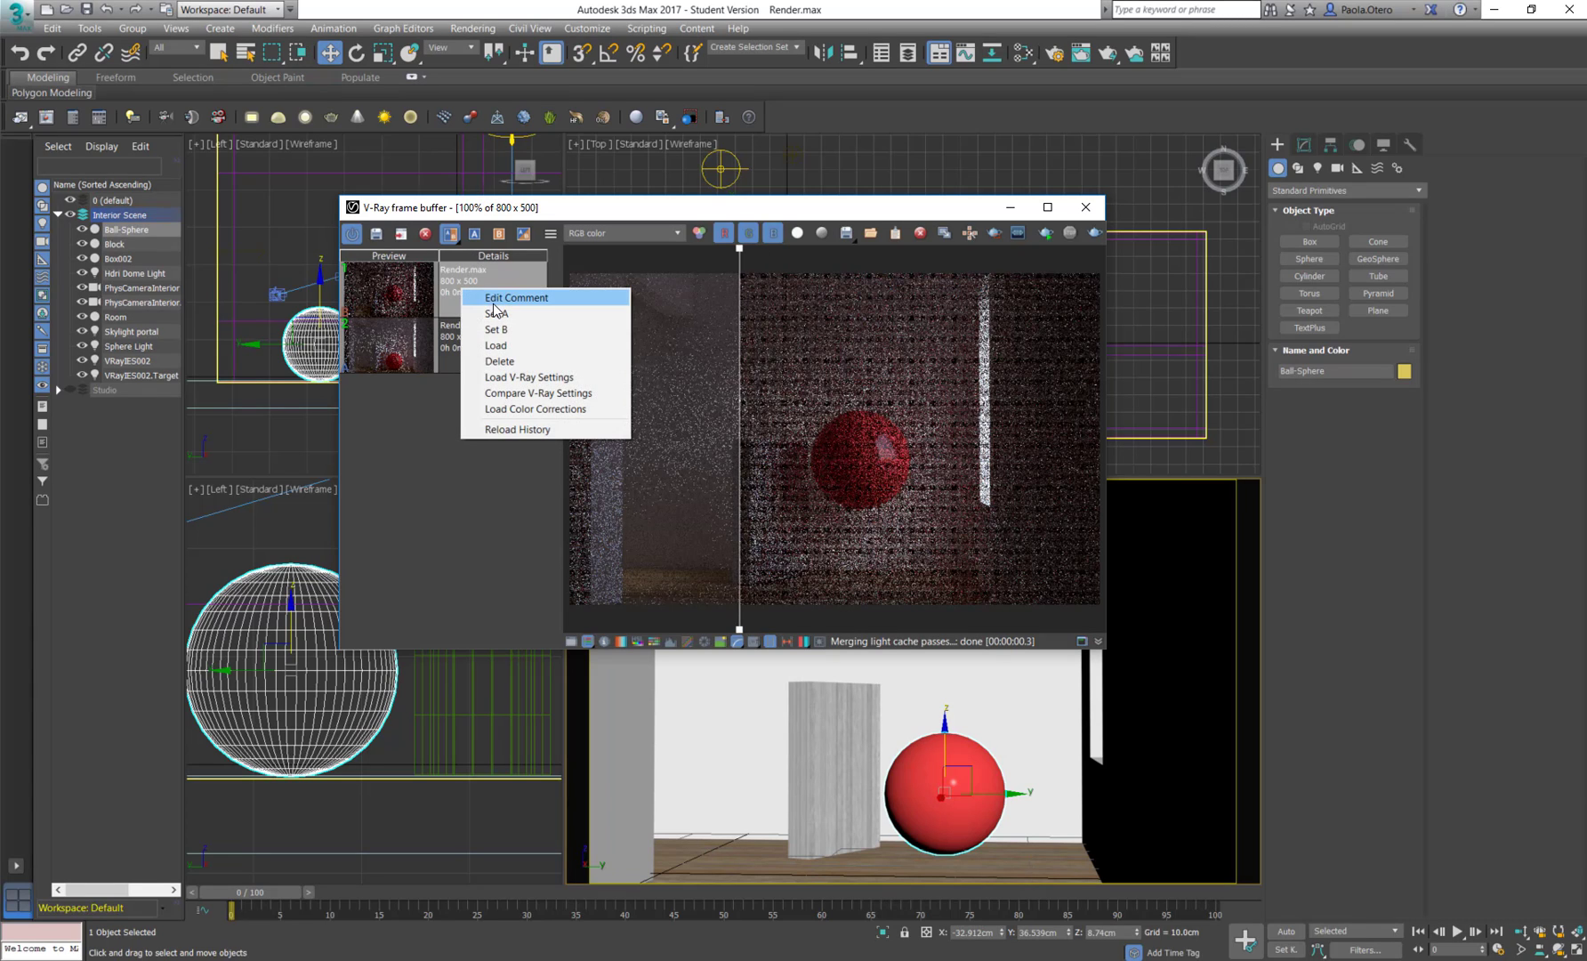
{"action": "left_click", "coordinate": [550, 380]}
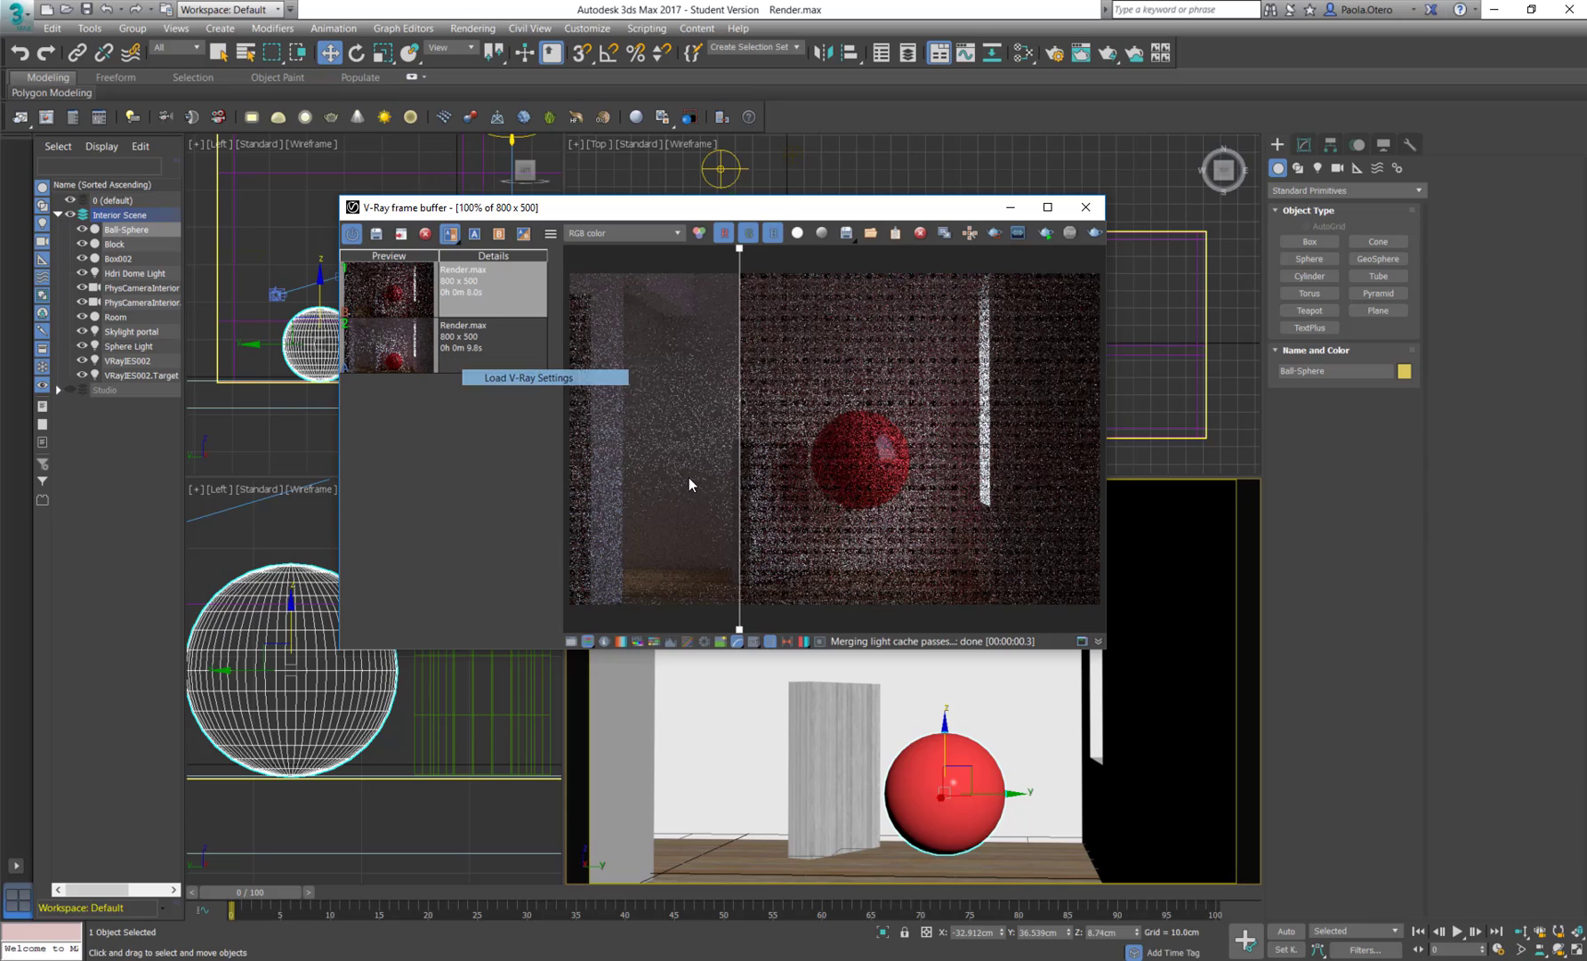
{"action": "left_click", "coordinate": [499, 304]}
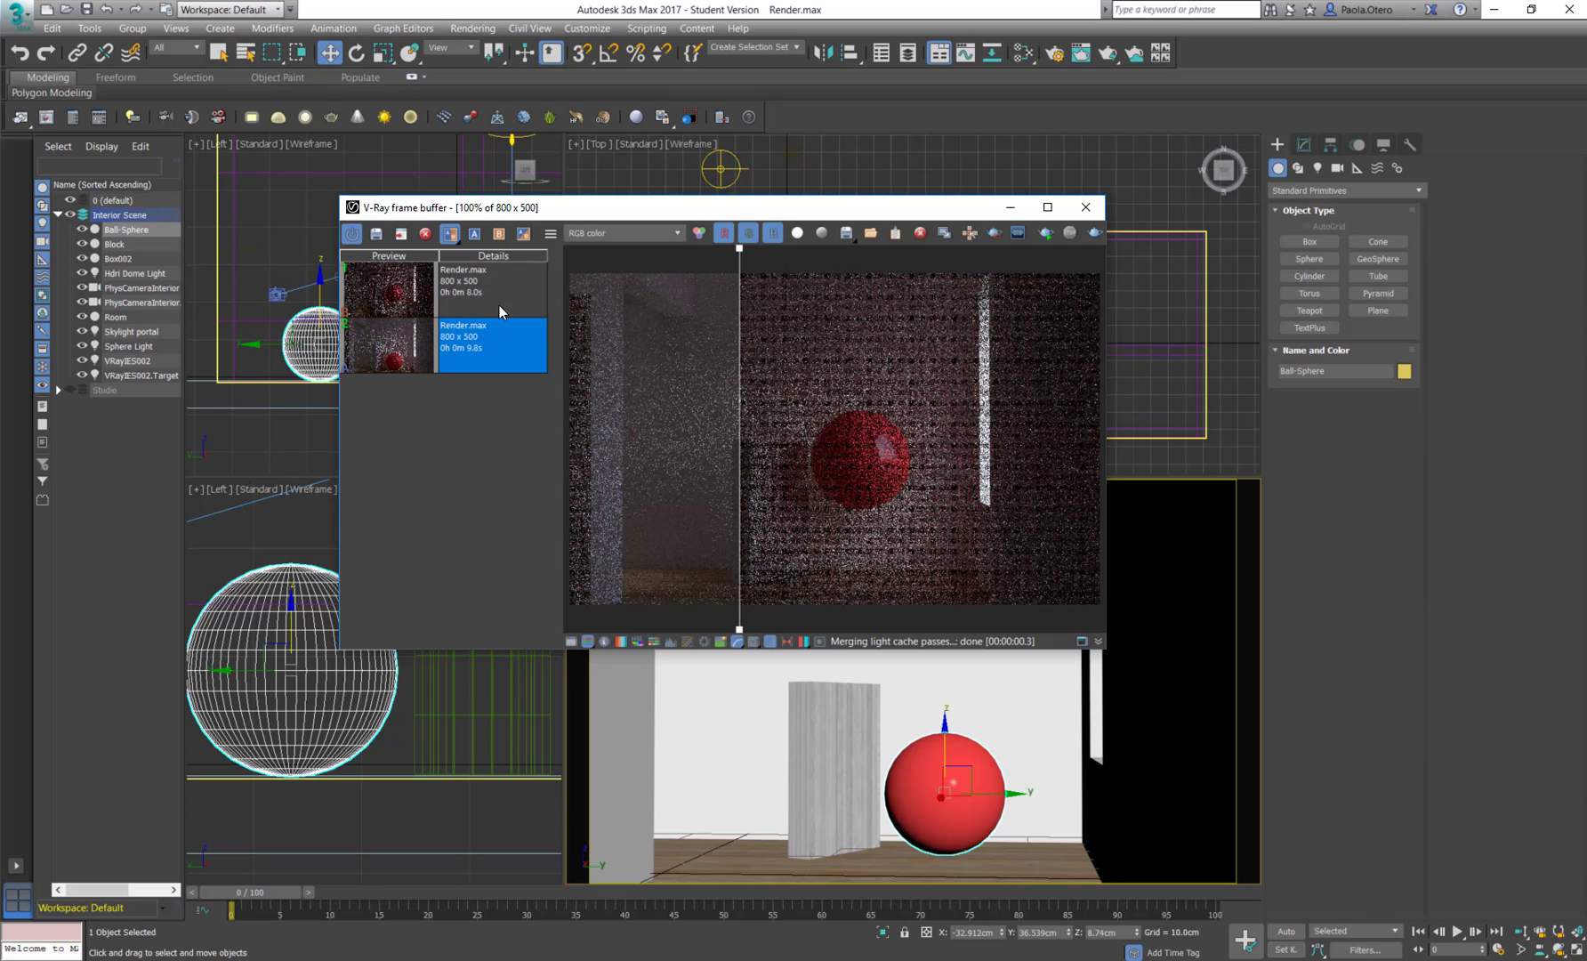
{"action": "left_click", "coordinate": [426, 233]}
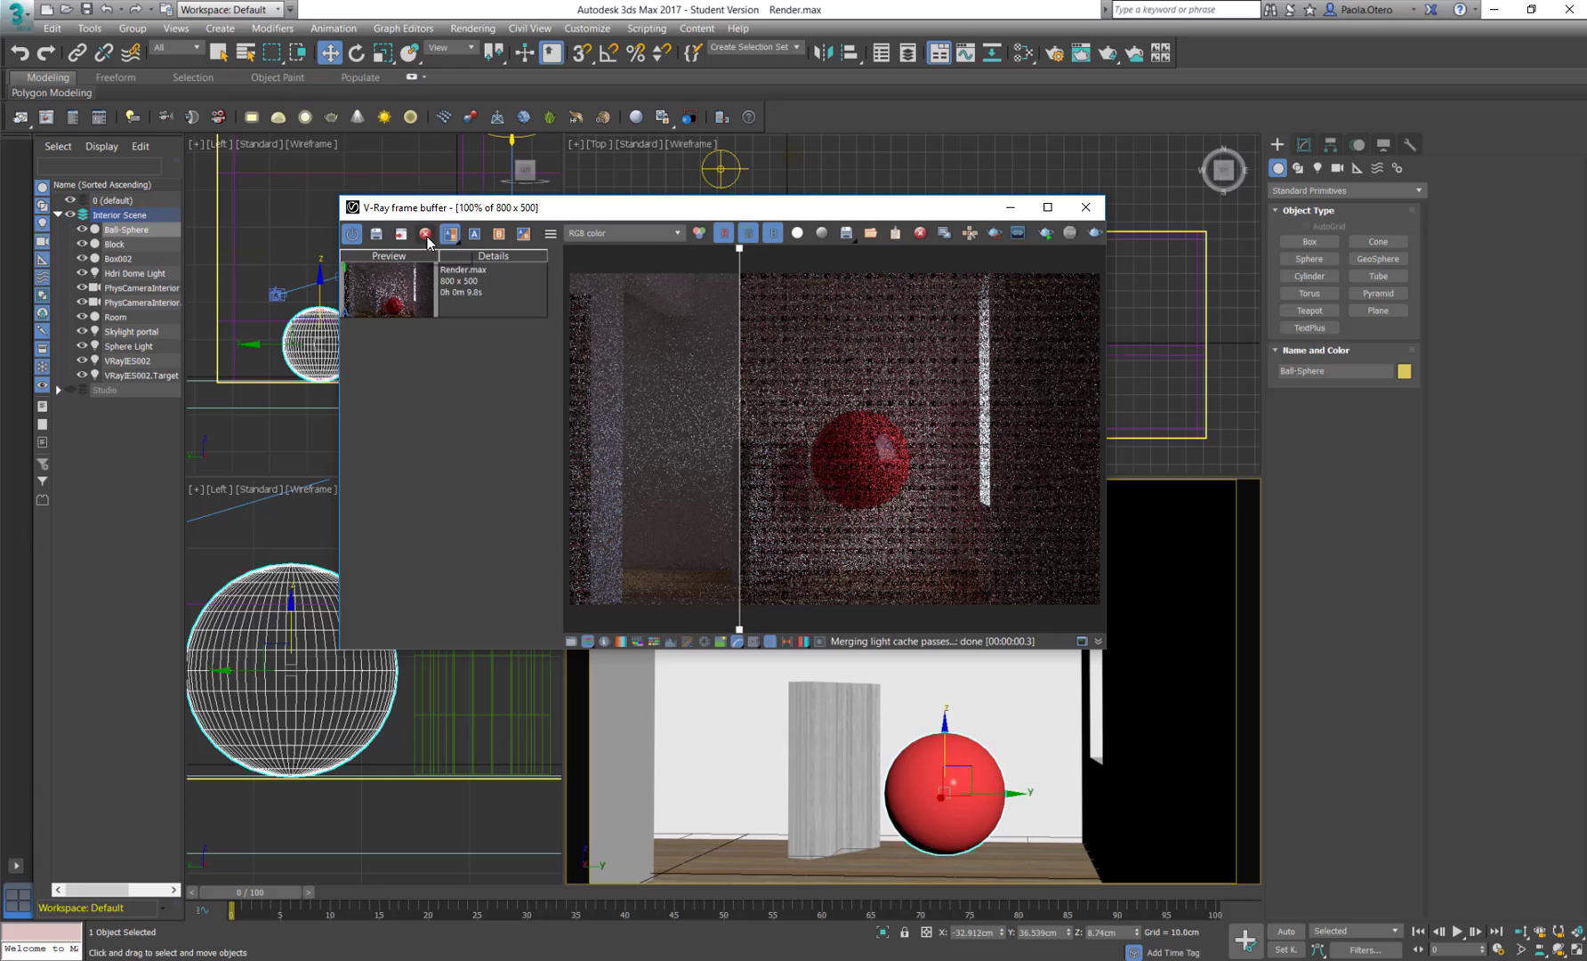
Step: Delete the remaining 9.8 s render, hide the history panel, and move the frame buffer left
{"action": "key", "text": "Delete"}
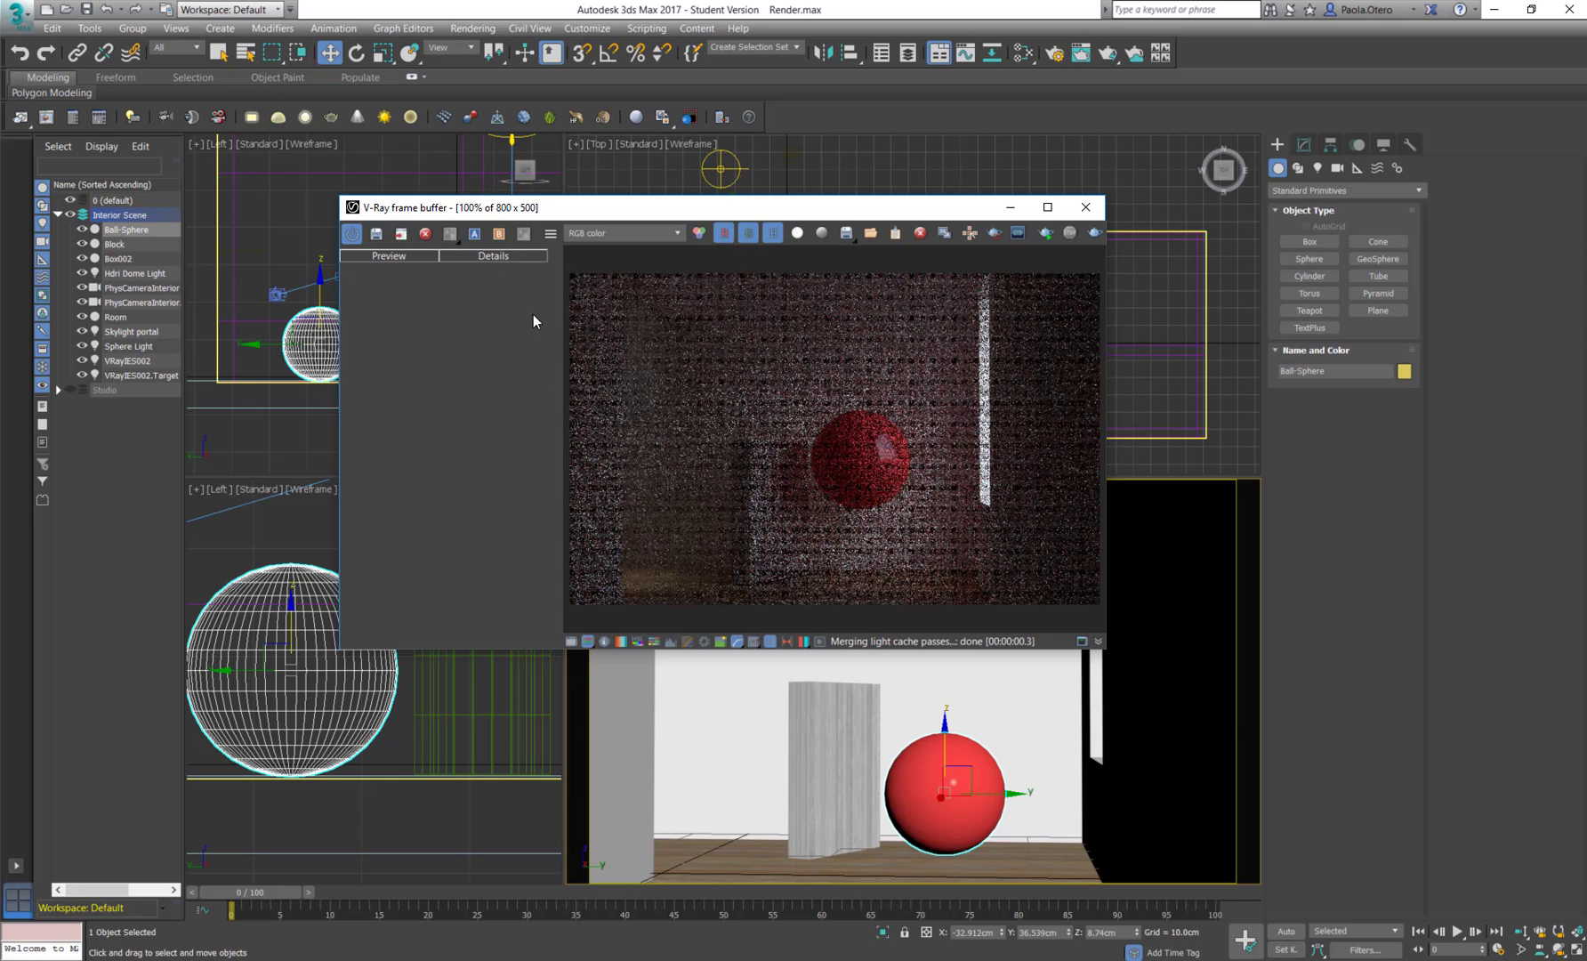
{"action": "left_click", "coordinate": [550, 233]}
{"action": "left_click", "coordinate": [574, 270]}
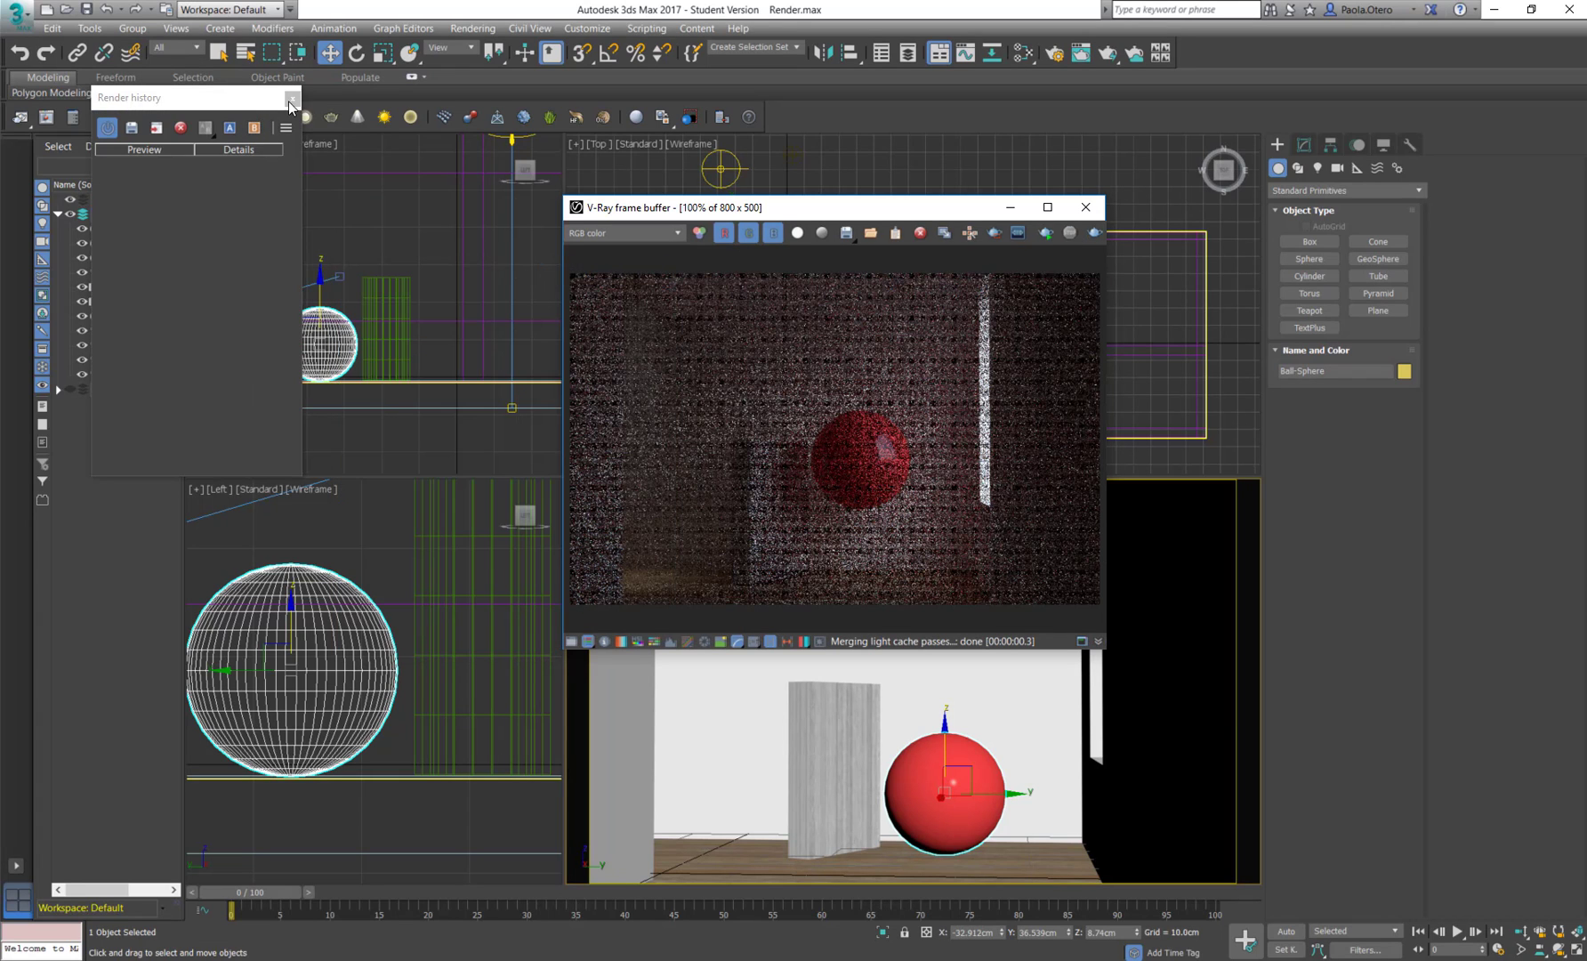
{"action": "left_click_drag", "start_coordinate": [623, 207], "coordinate": [329, 189]}
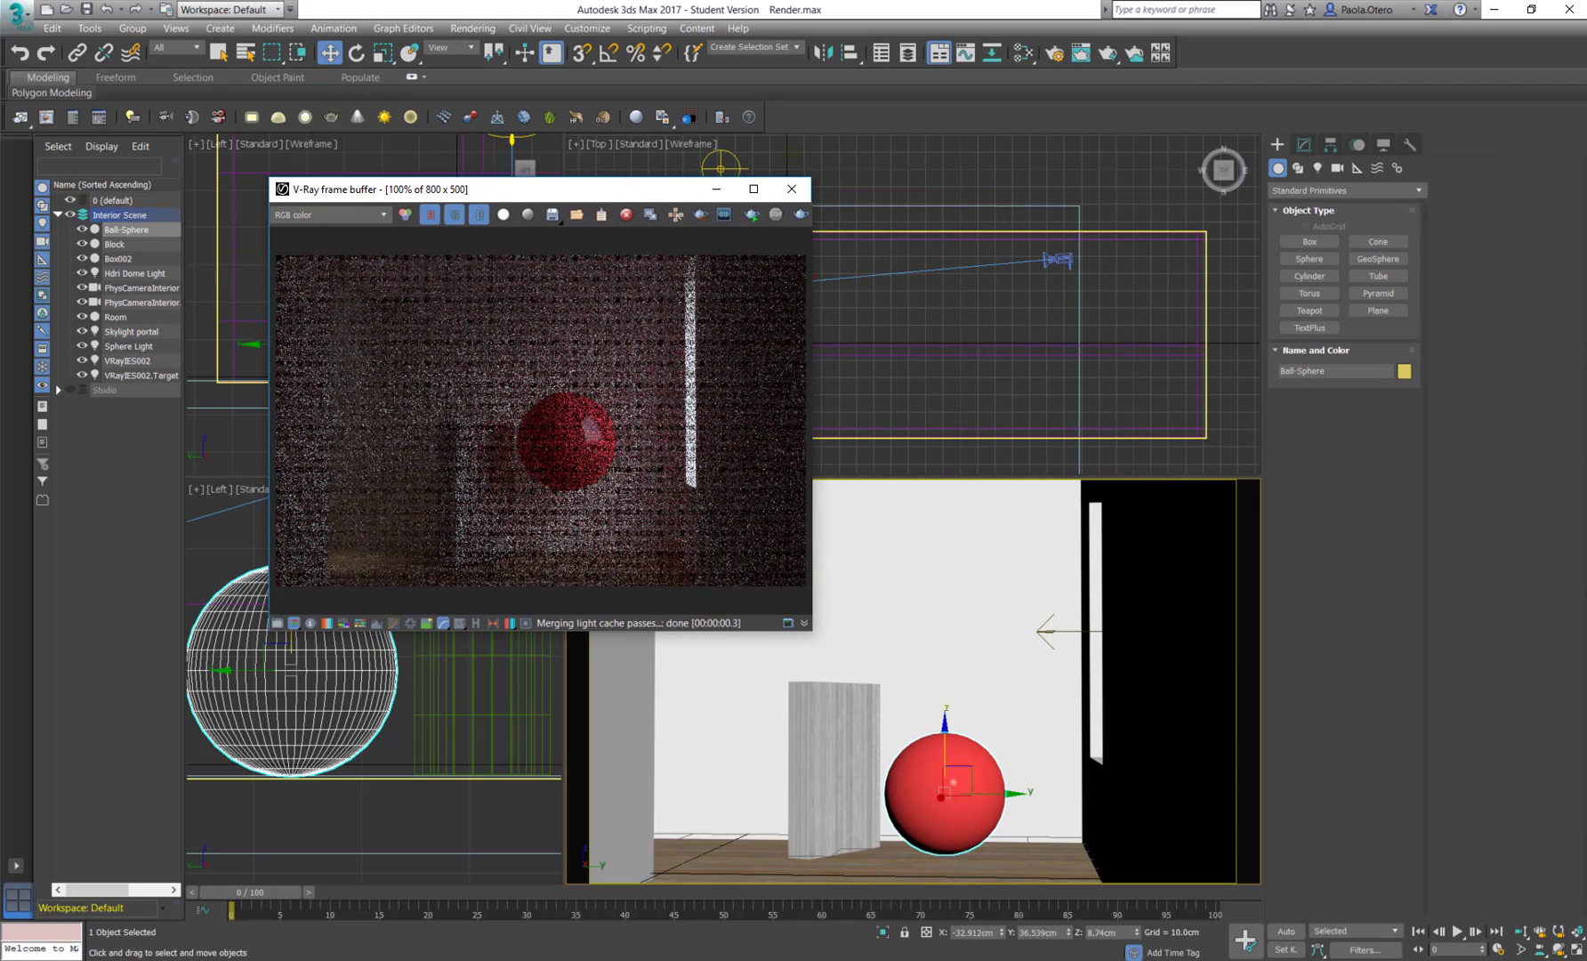